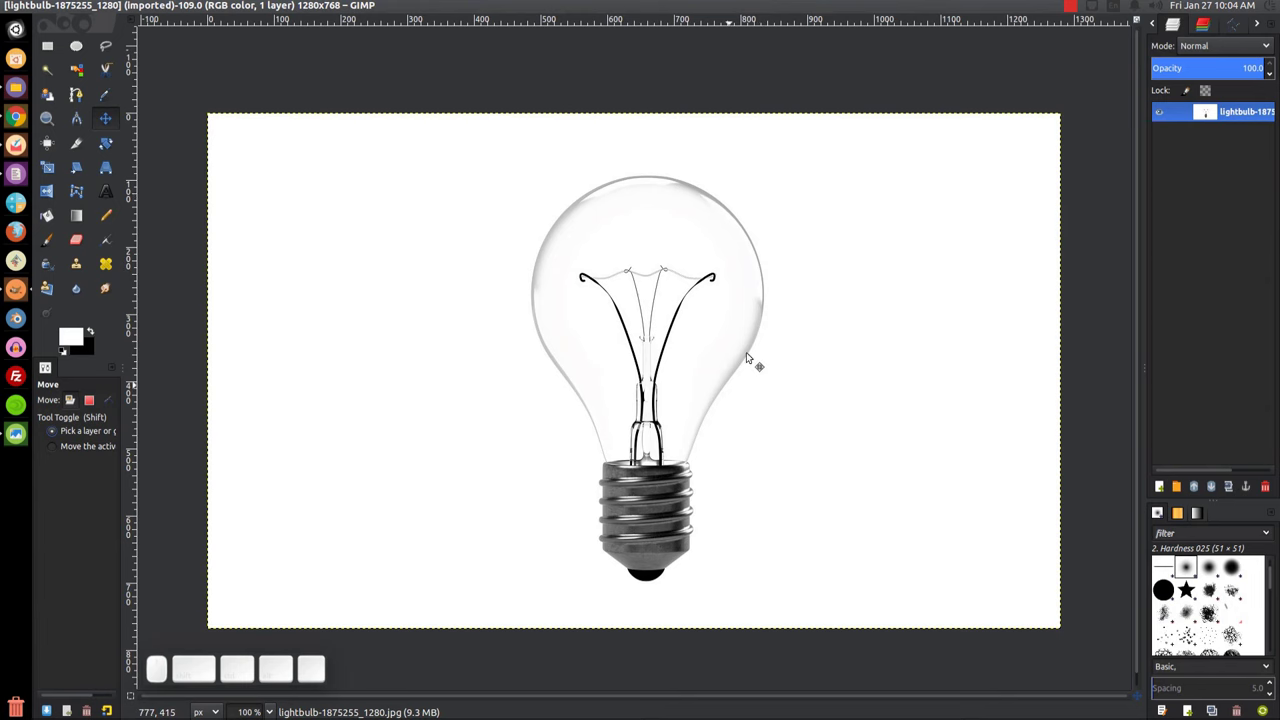
# Rotate the light bulb layer by about 72.71 degrees and fit the layer to the image size
pyautogui.click(15, 435)
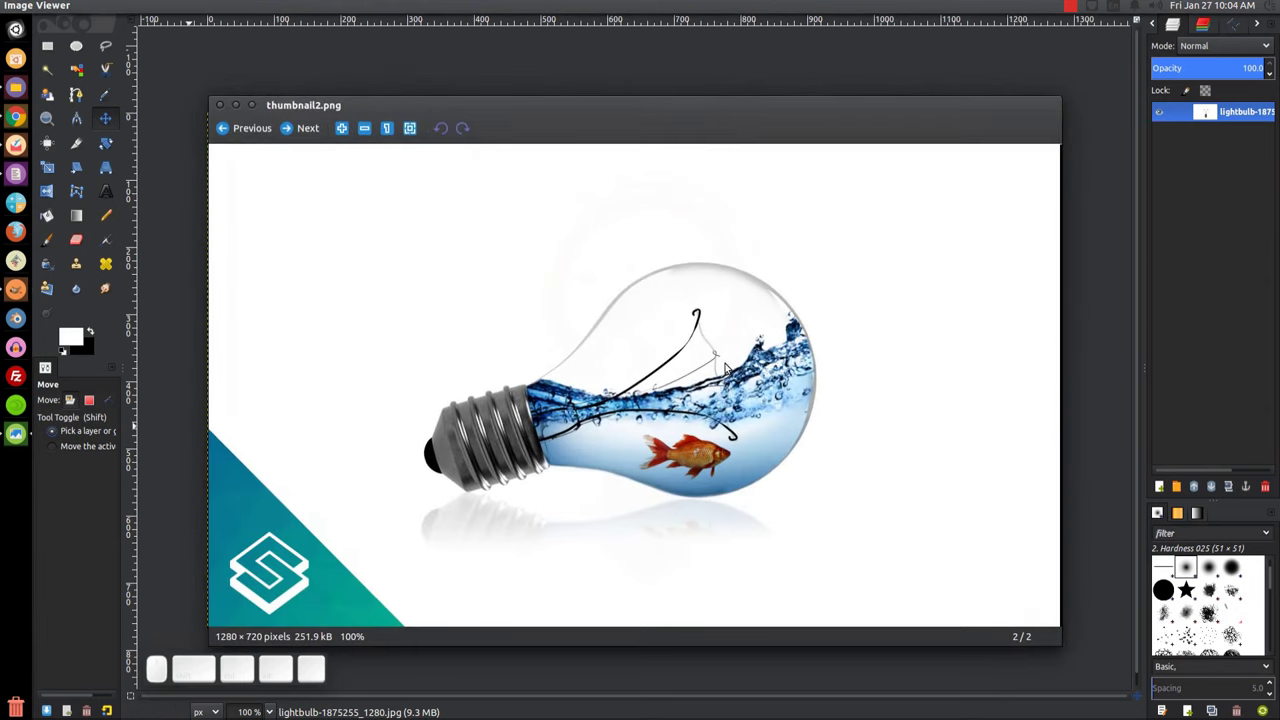
pyautogui.click(236, 106)
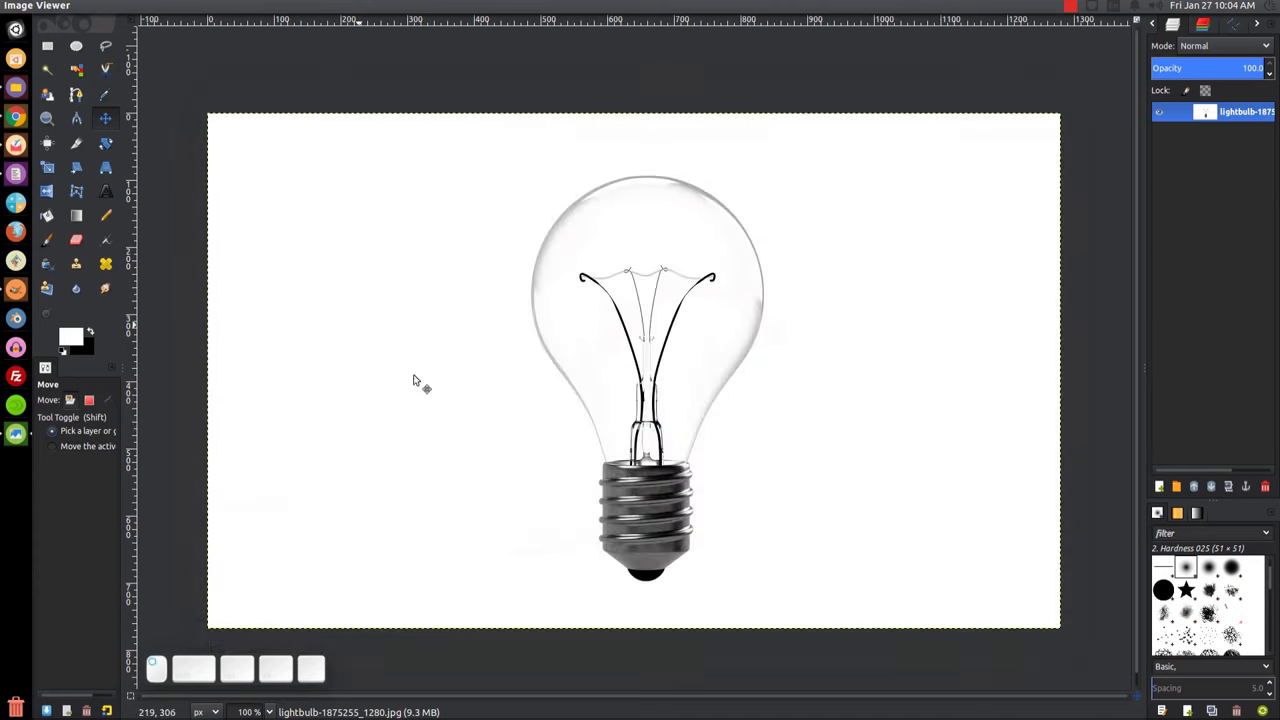
pyautogui.click(108, 145)
pyautogui.moveTo(955, 210); pyautogui.dragTo(810, 518)
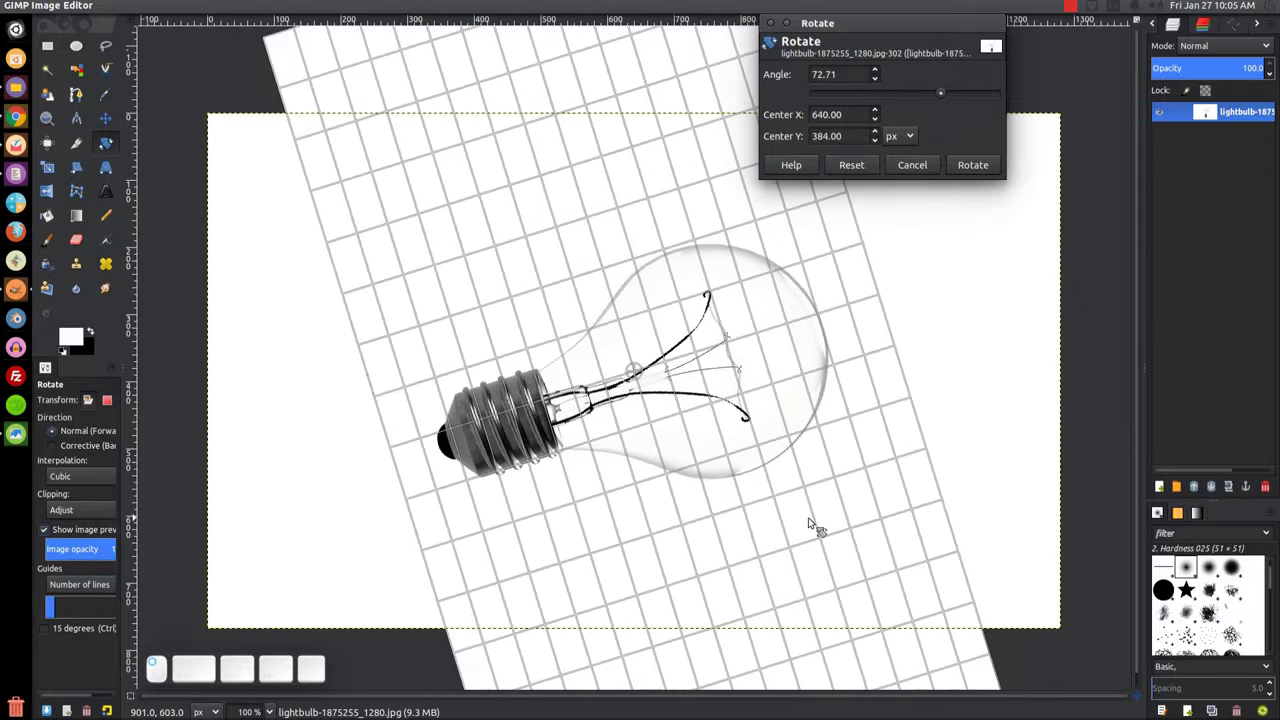
pyautogui.click(973, 165)
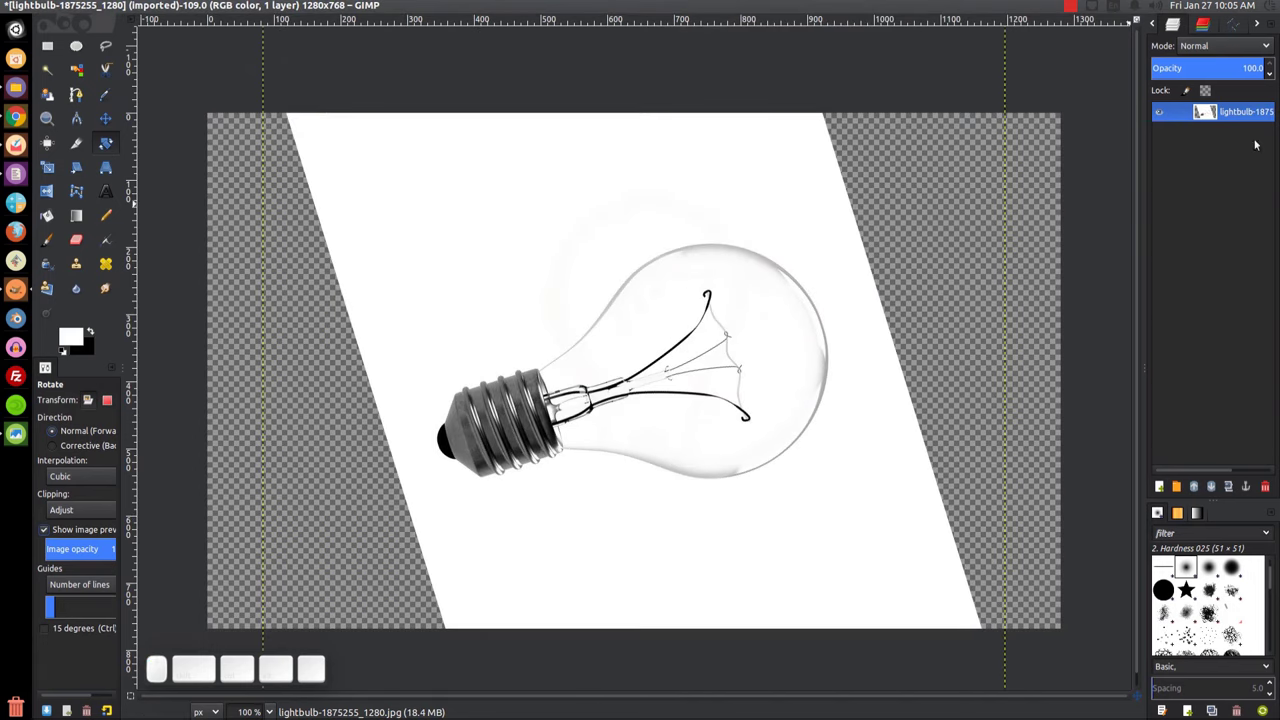
pyautogui.rightClick(1218, 115)
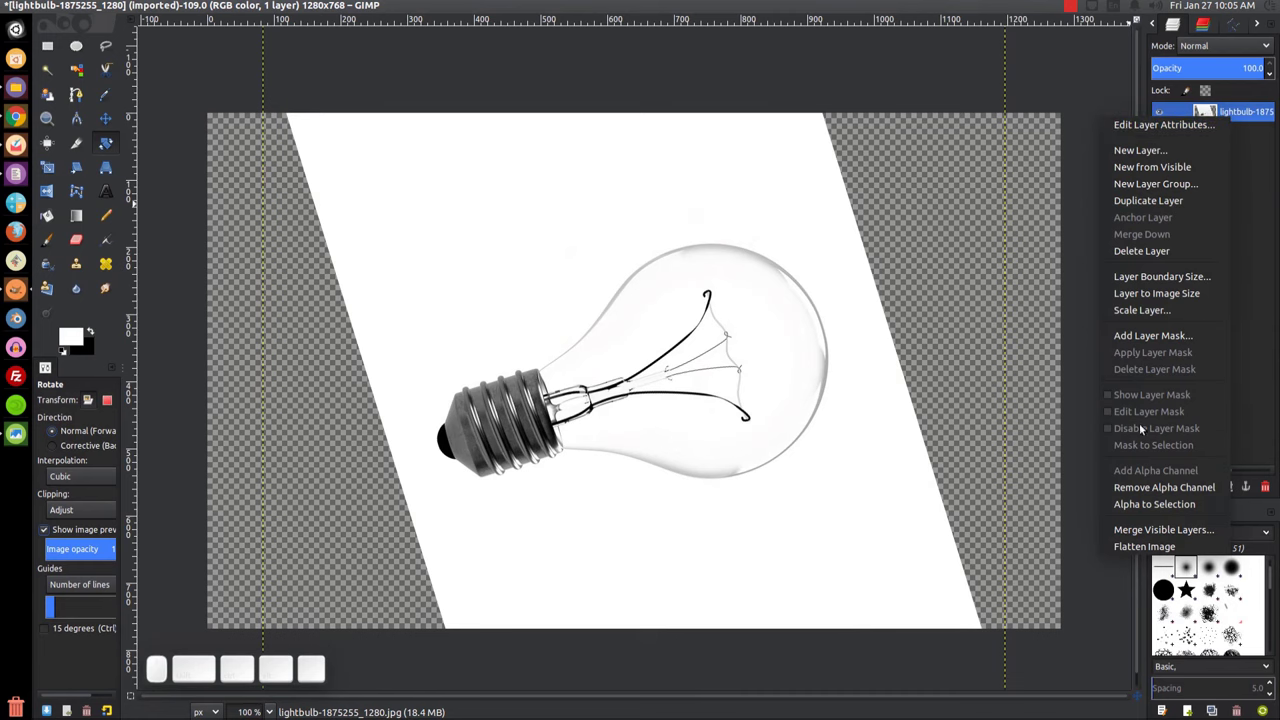
pyautogui.click(1163, 294)
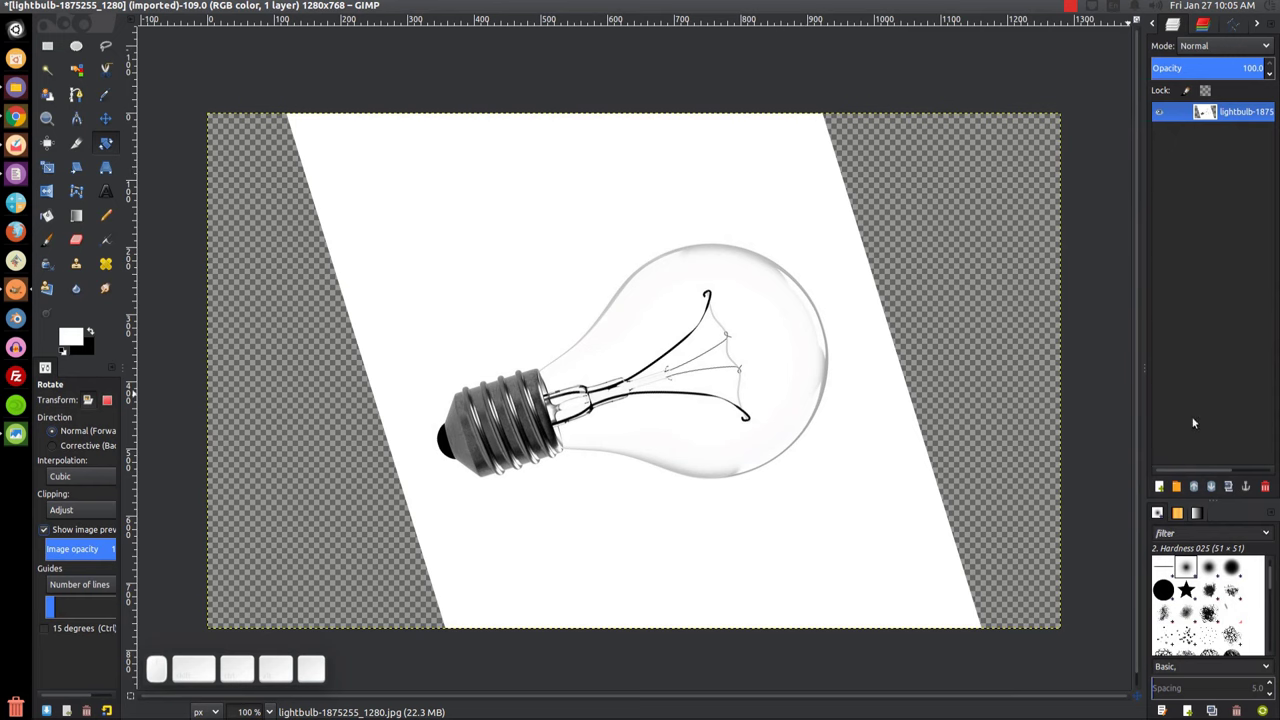
# Add a white-filled 1280 × 768 px layer beneath the light bulb layer and flatten the image
pyautogui.click(1159, 487)
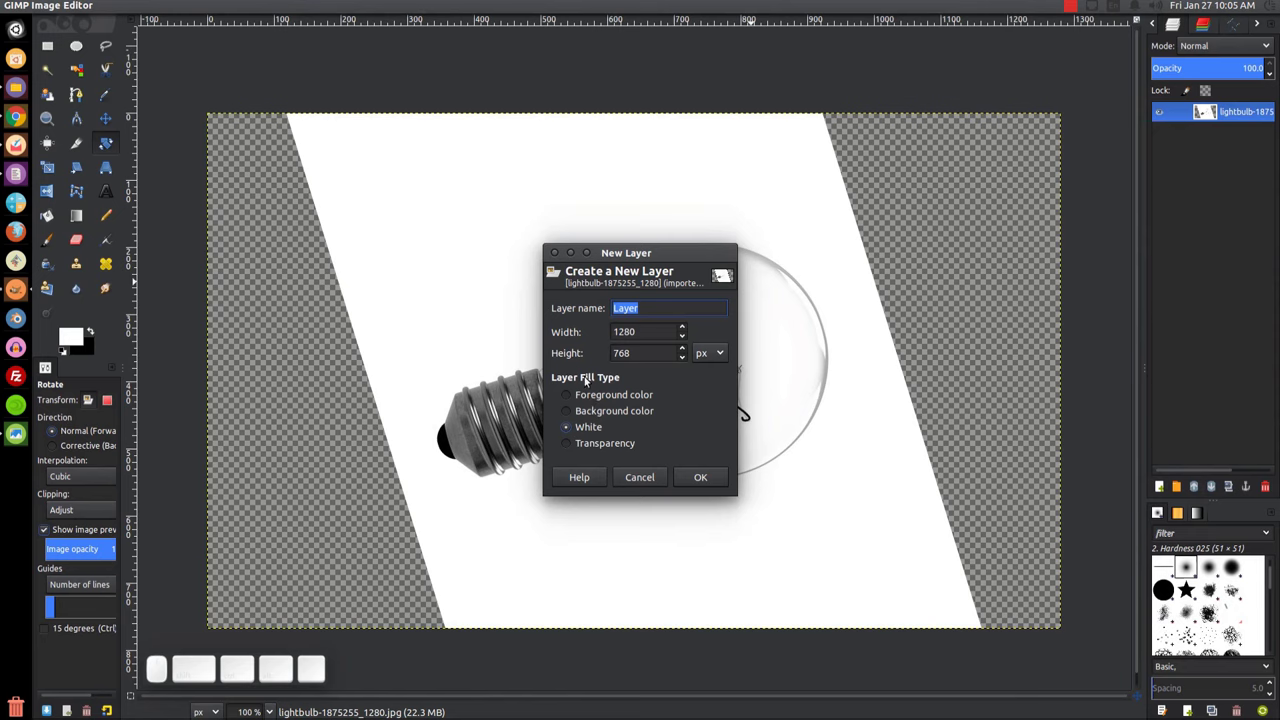
pyautogui.click(700, 477)
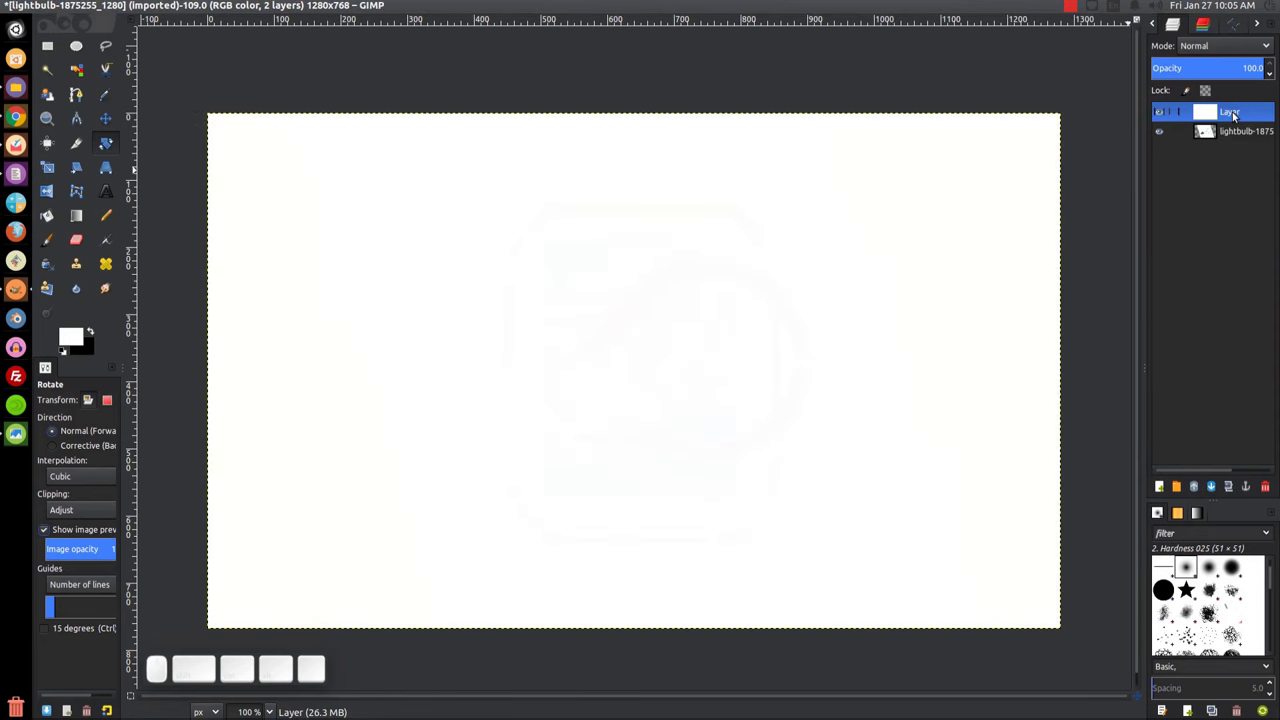
pyautogui.moveTo(1233, 114); pyautogui.dragTo(1231, 156)
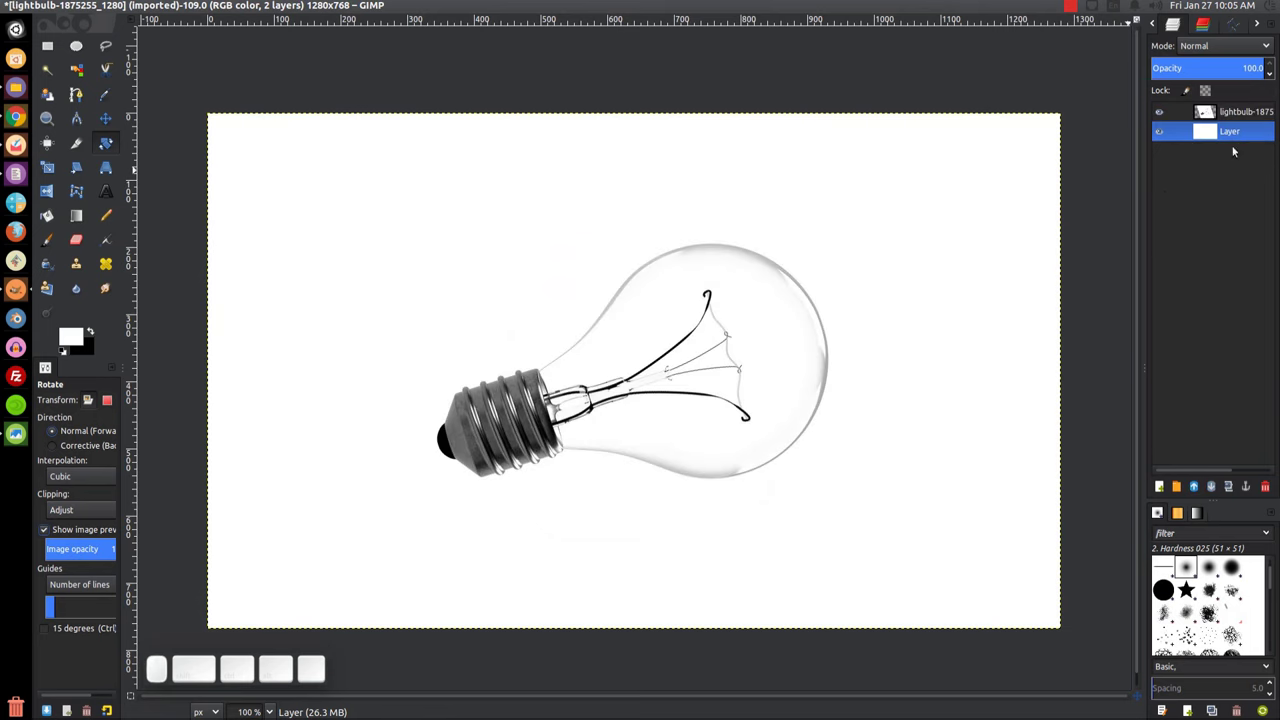
pyautogui.rightClick(1236, 135)
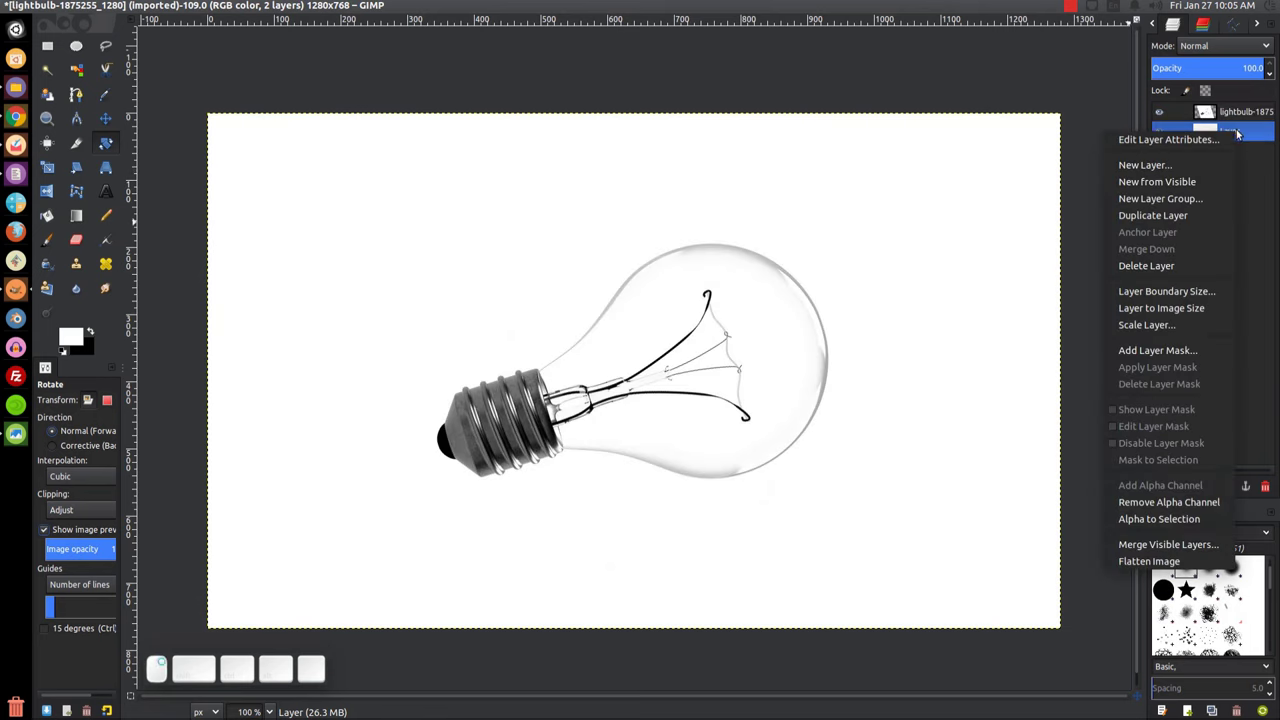
pyautogui.click(1160, 561)
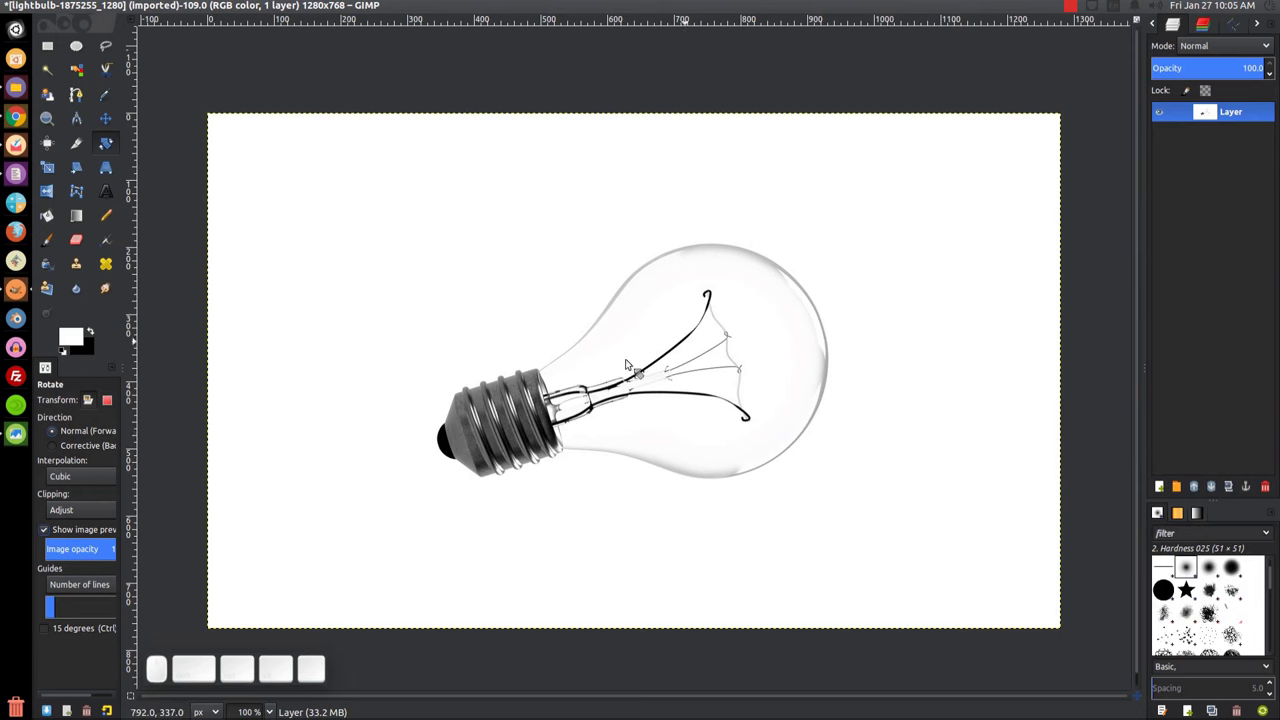
# Import the water_splash PNG from the Tutorials folder as a layer and set its blend mode to Multiply
pyautogui.click(13, 88)
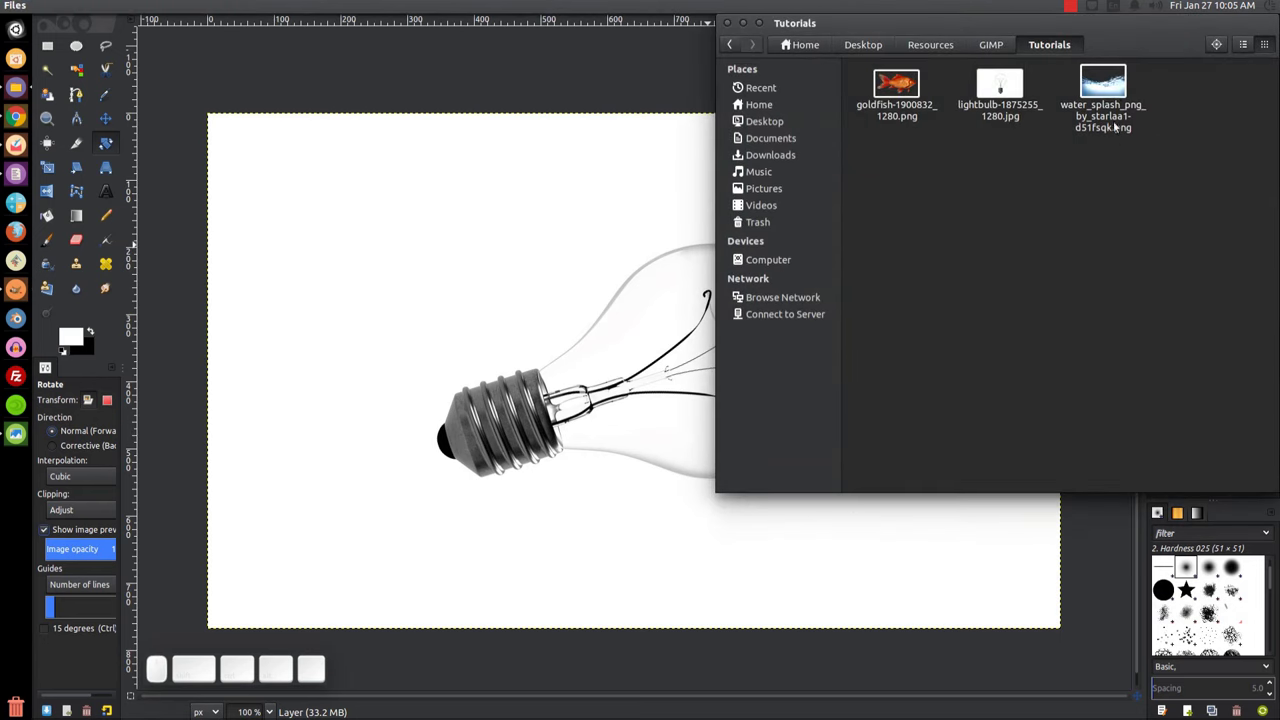
pyautogui.moveTo(1103, 95); pyautogui.dragTo(522, 317)
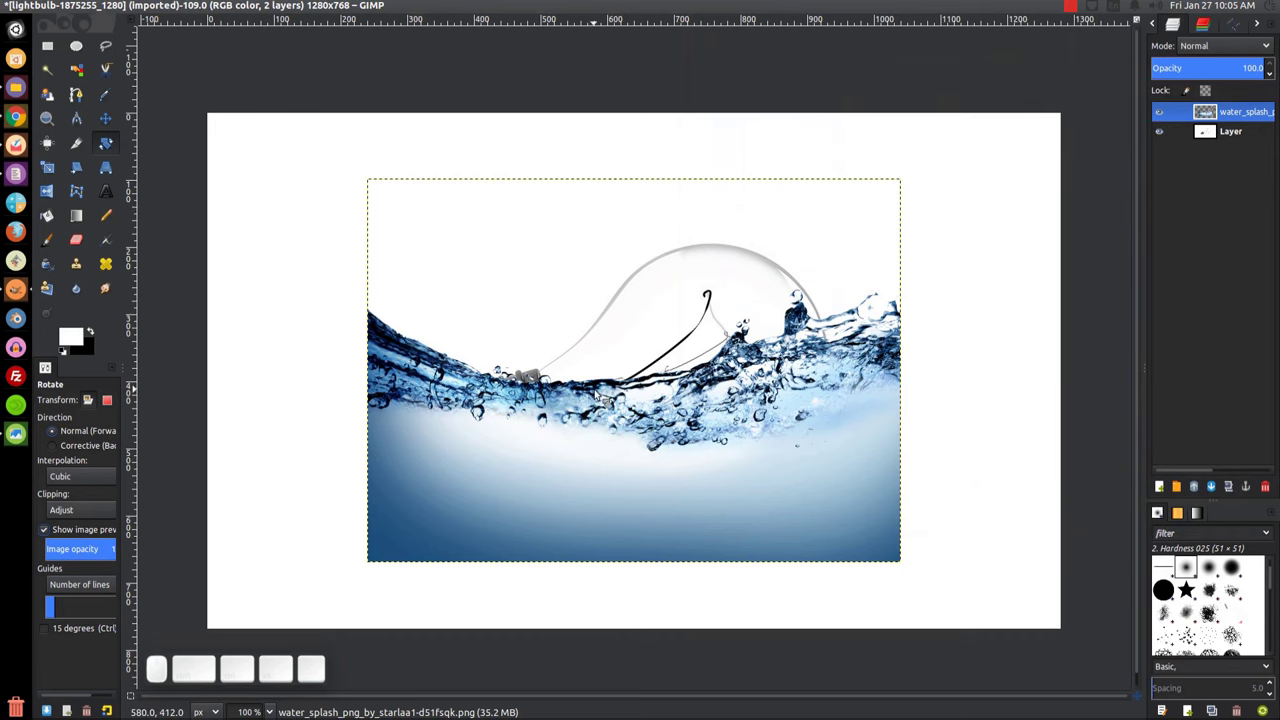
pyautogui.click(1230, 46)
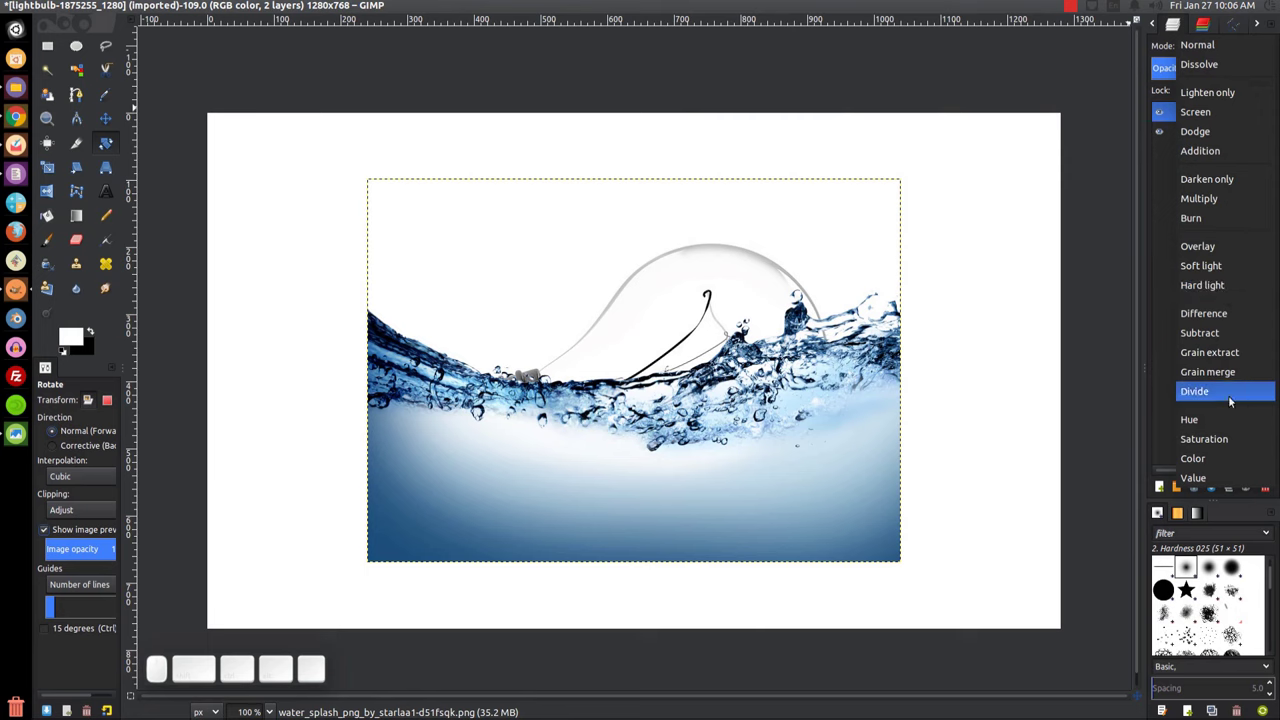
pyautogui.click(1200, 198)
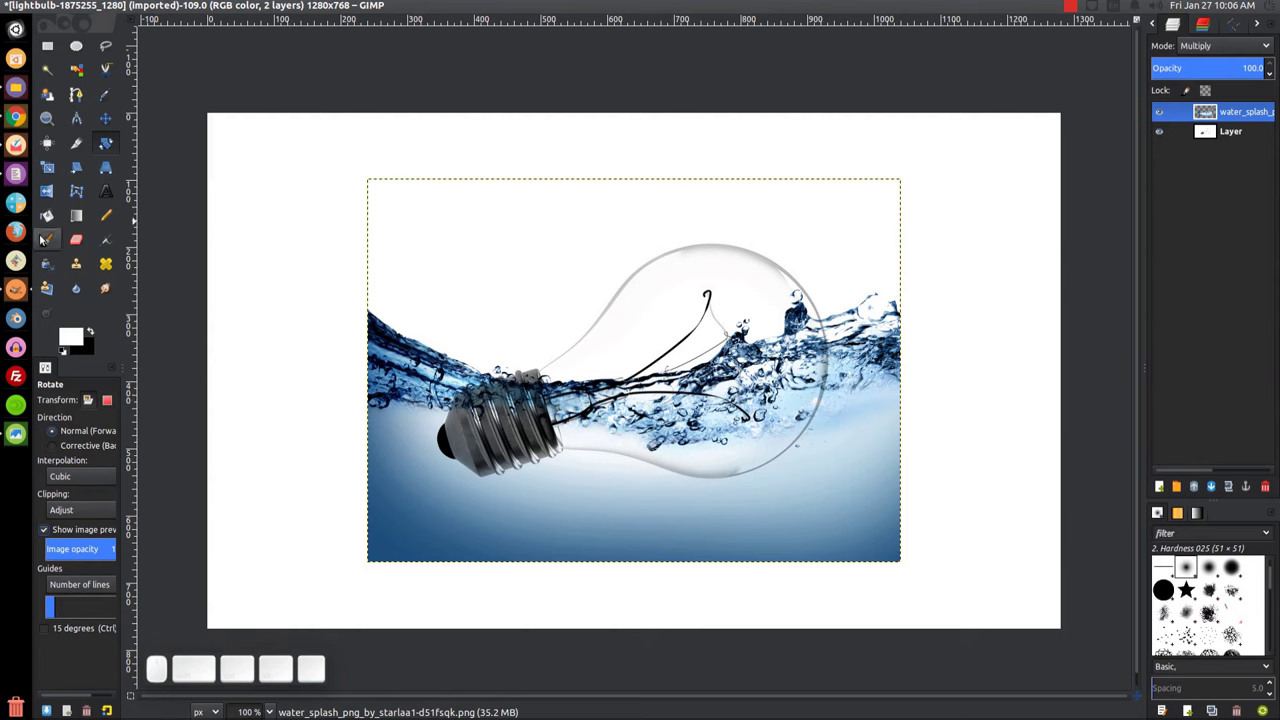
# Scale the water splash layer proportionally to about 504 × 360 px and position it over the glass part of the bulb
pyautogui.click(47, 166)
pyautogui.click(800, 466)
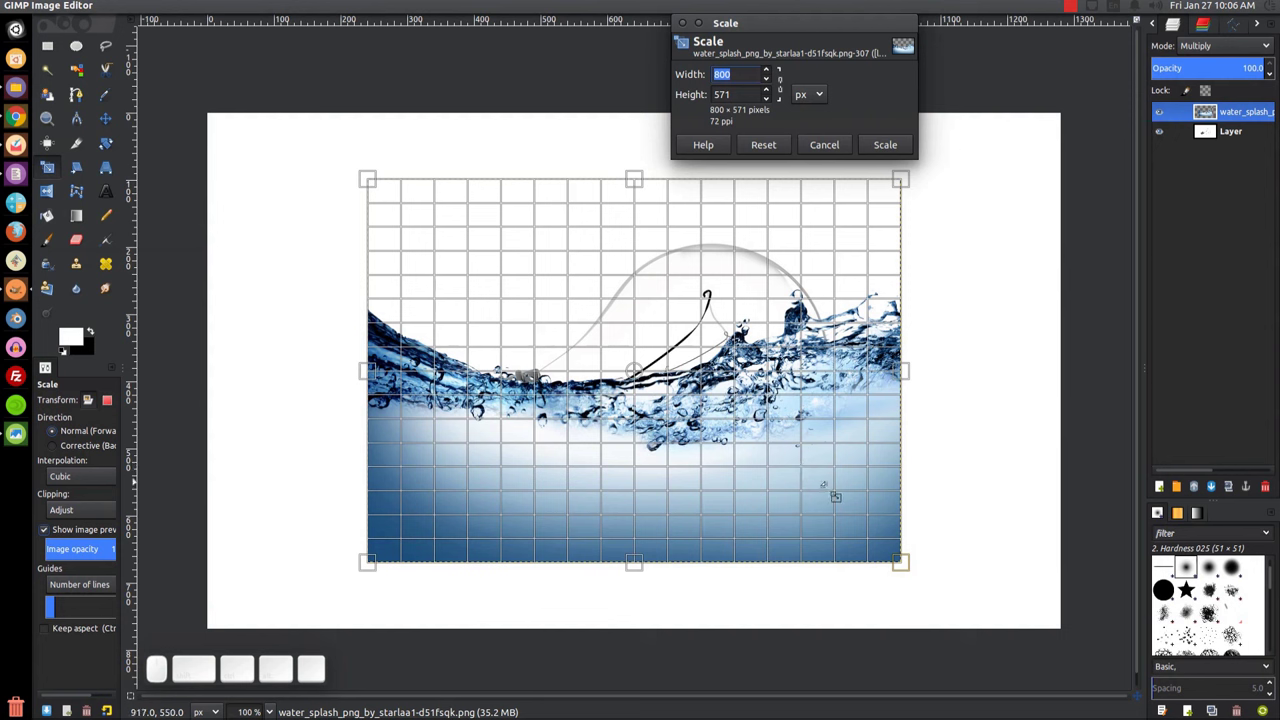
pyautogui.press('ctrl')
pyautogui.moveTo(915, 578); pyautogui.dragTo(690, 418)
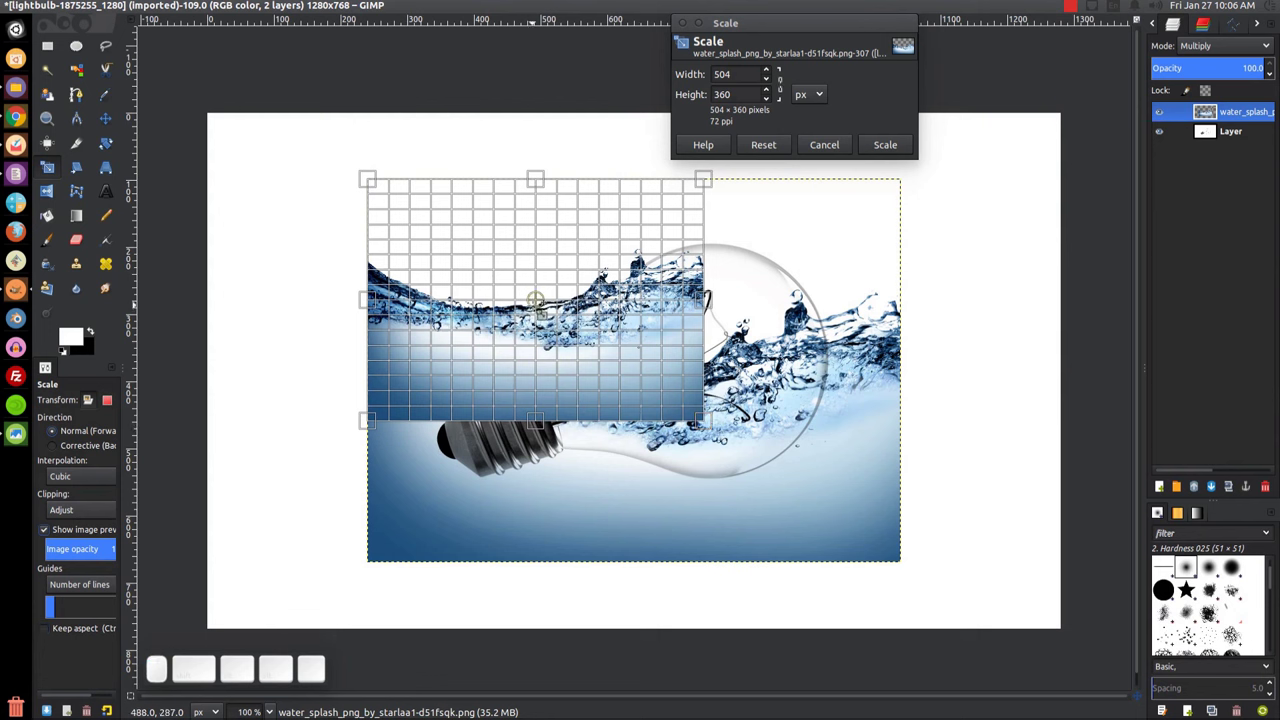
pyautogui.moveTo(536, 300); pyautogui.dragTo(684, 371)
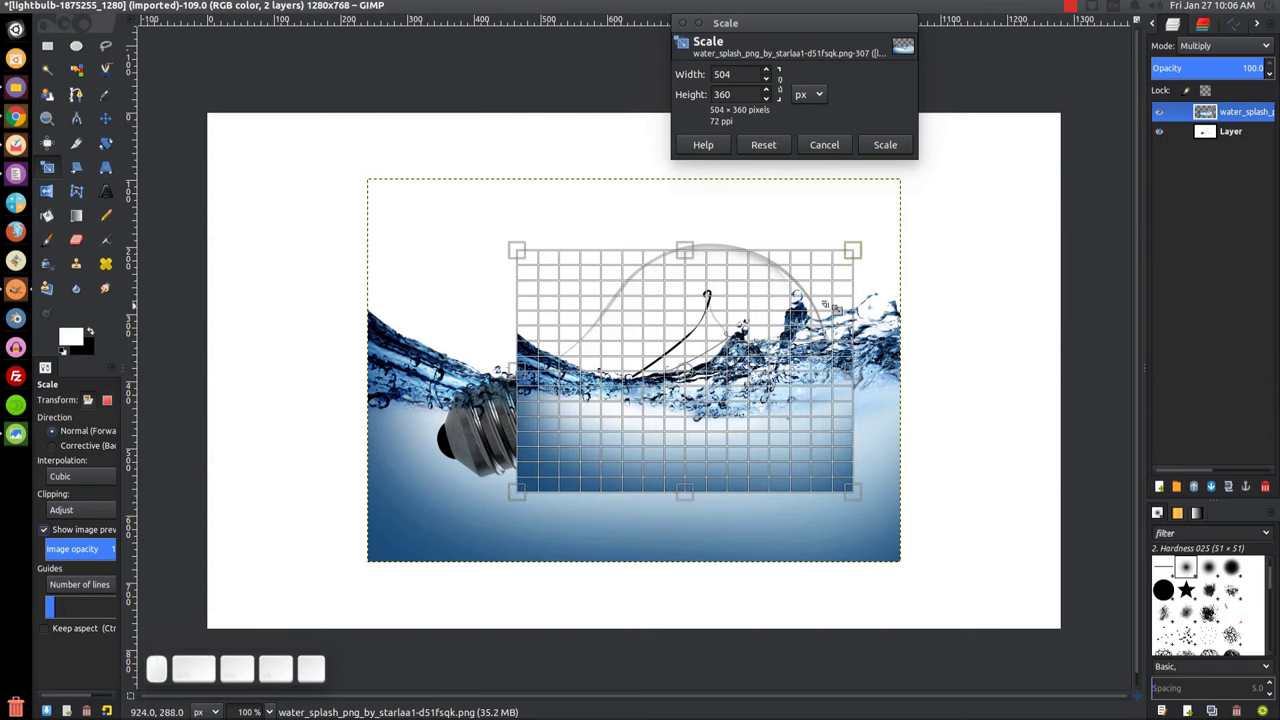
pyautogui.click(886, 148)
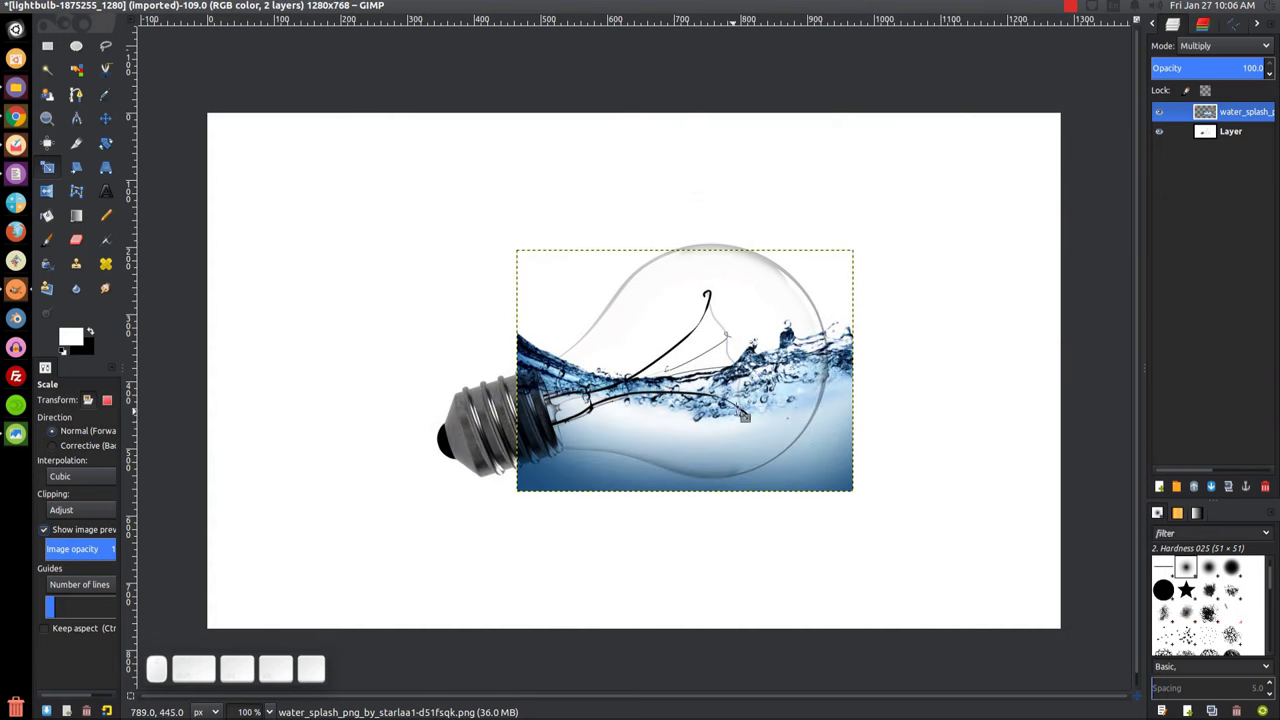
# Check the thumbnail2.png reference and rotate the water splash layer by about -4.46 degrees
pyautogui.click(15, 433)
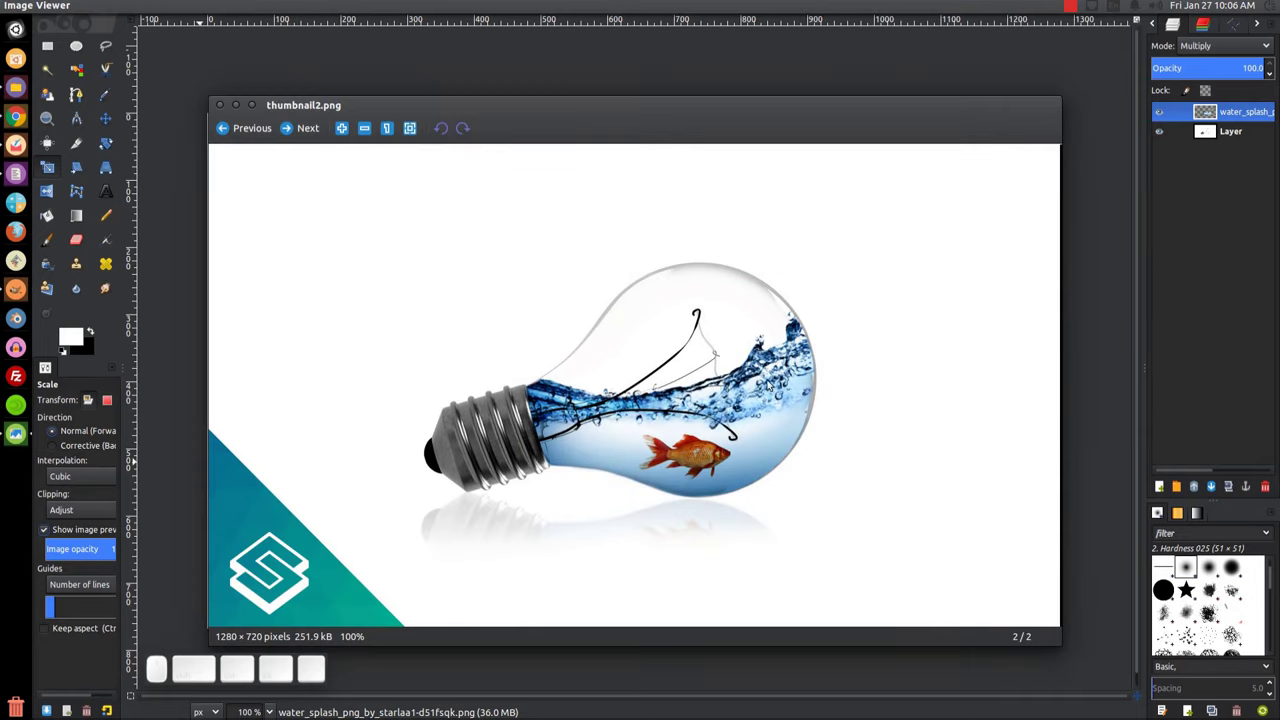
pyautogui.click(236, 106)
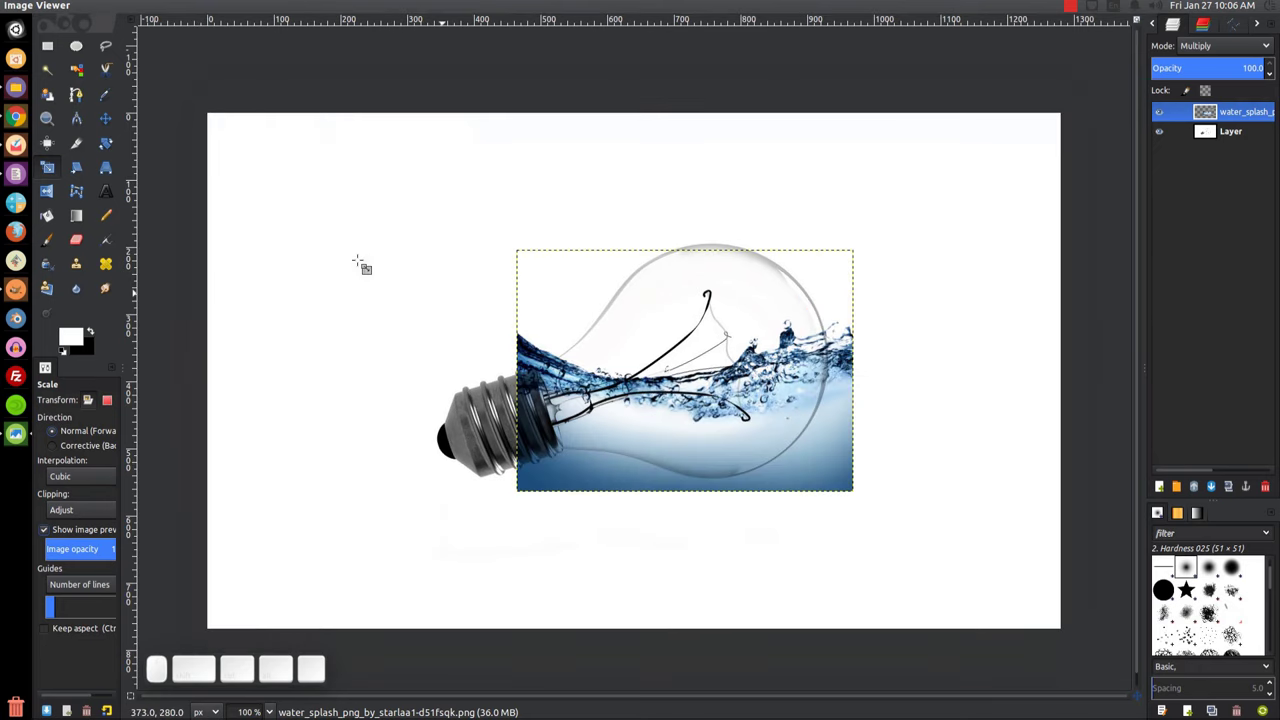
pyautogui.click(104, 145)
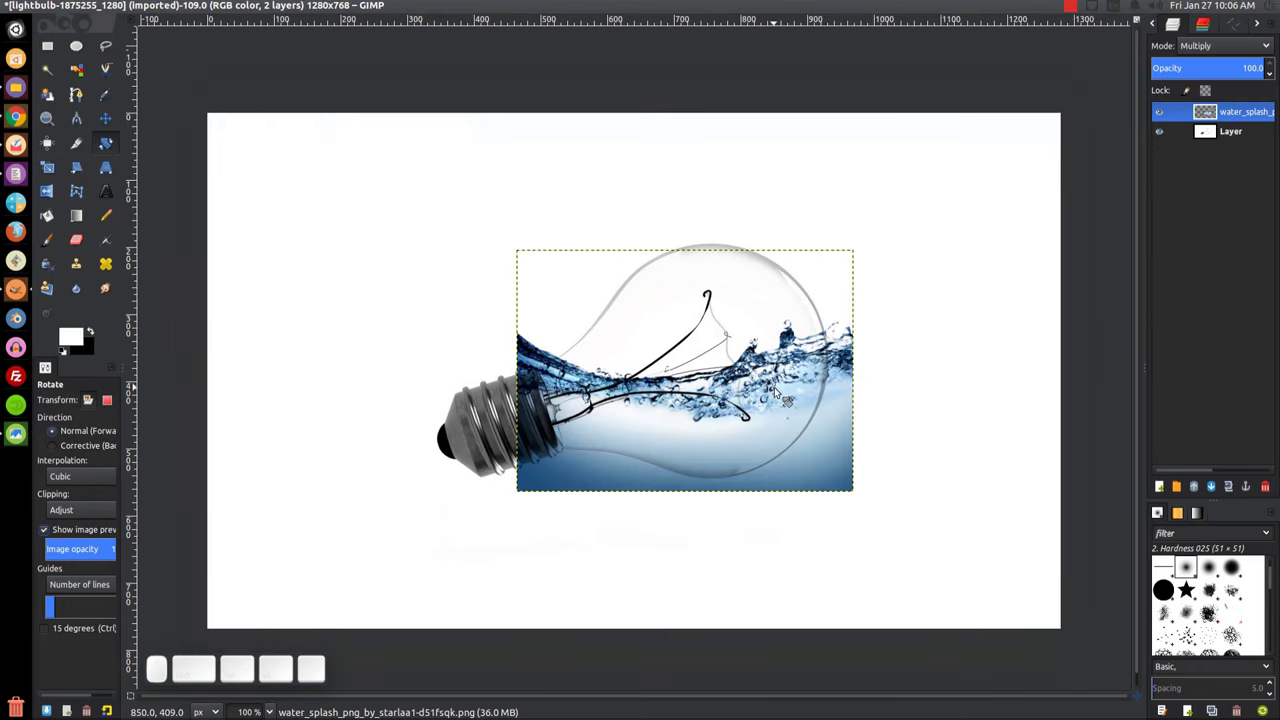
pyautogui.click(825, 423)
pyautogui.moveTo(828, 475); pyautogui.dragTo(862, 487)
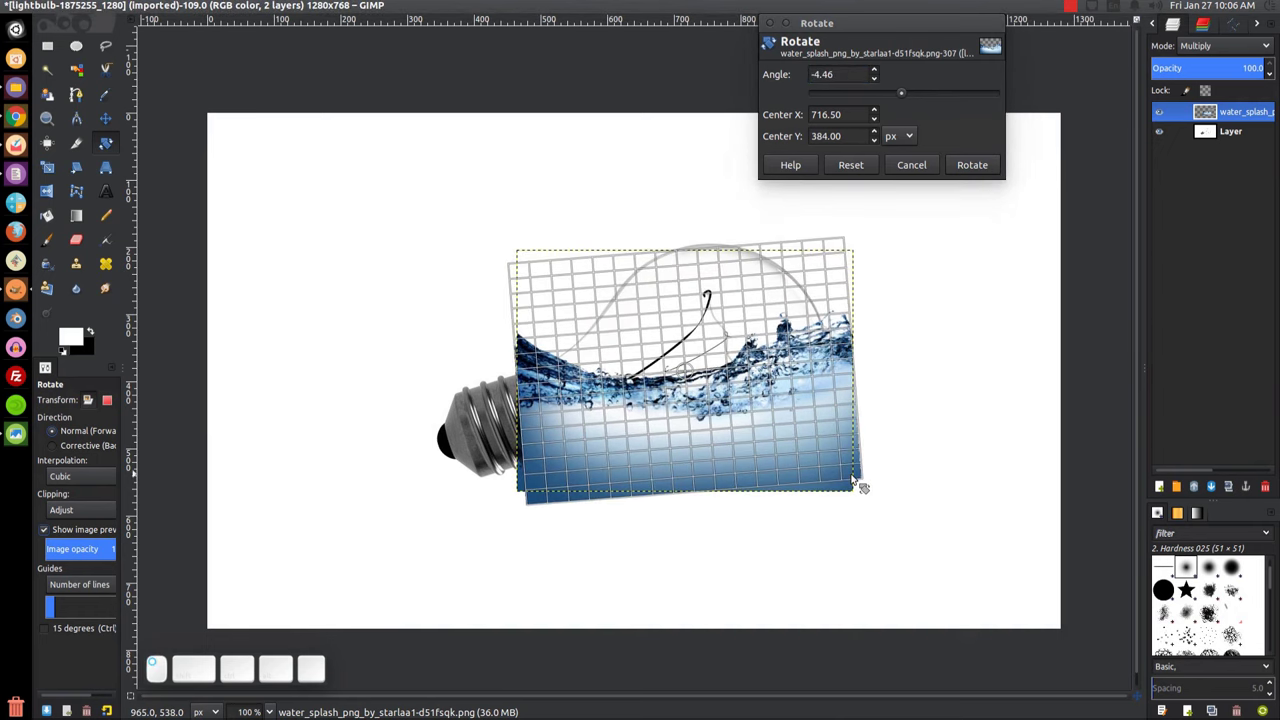
pyautogui.click(971, 165)
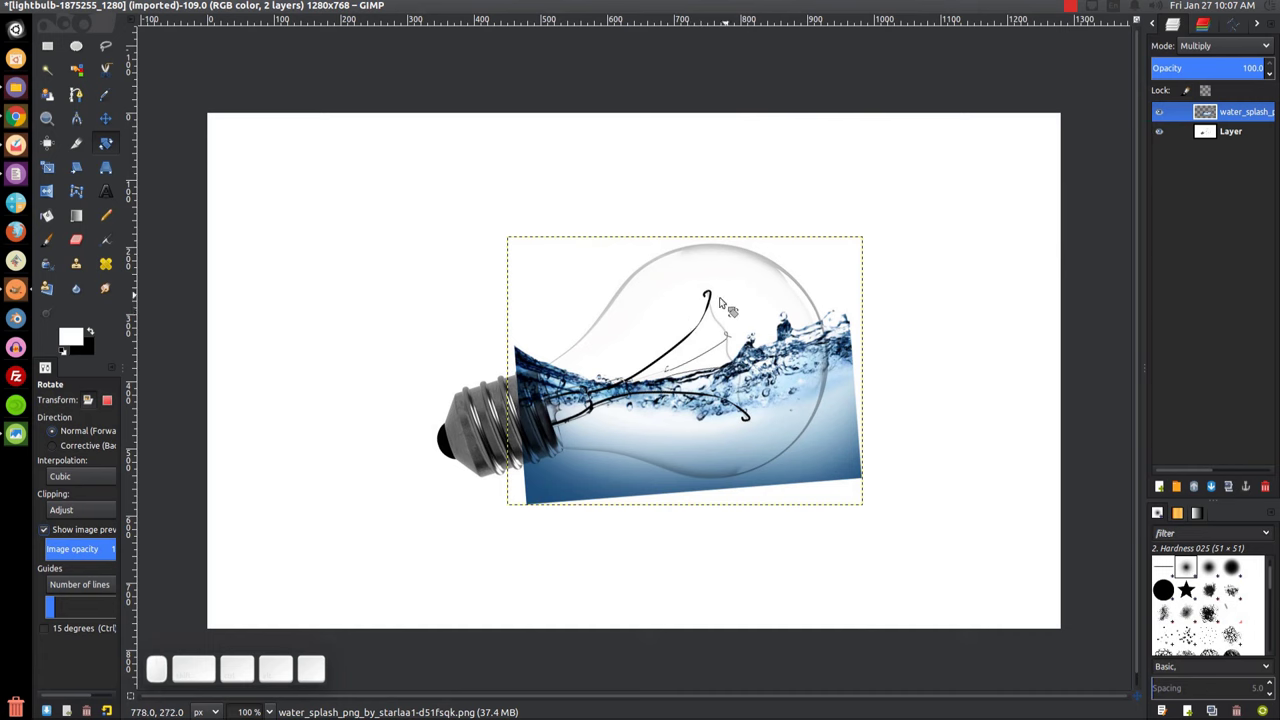
# Add a white (full opacity) layer mask to the water splash layer
pyautogui.rightClick(1235, 115)
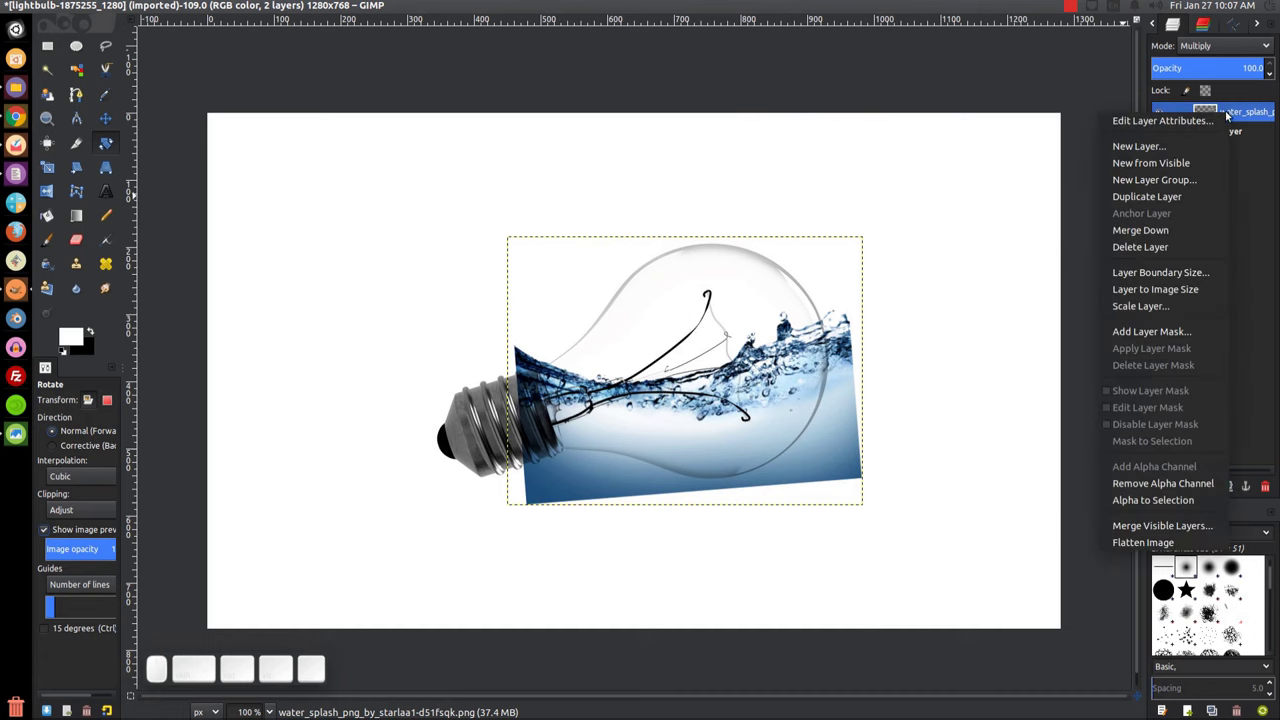
pyautogui.click(1152, 333)
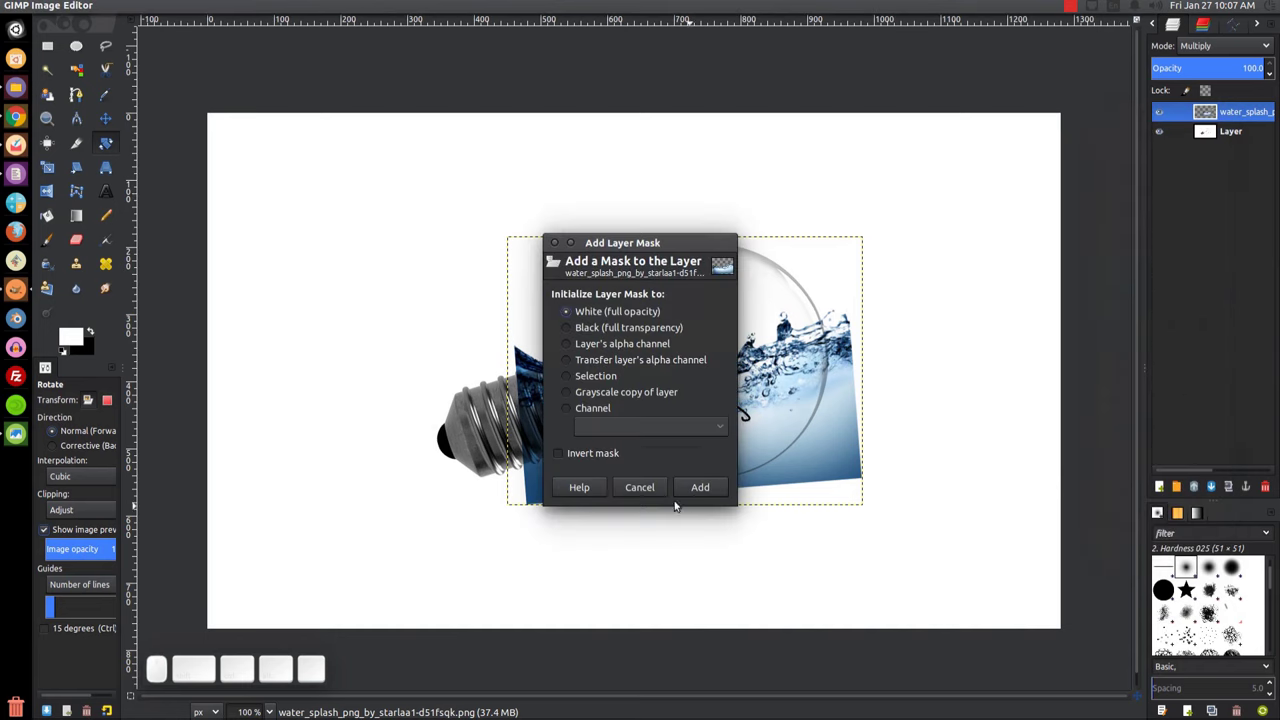
pyautogui.click(701, 487)
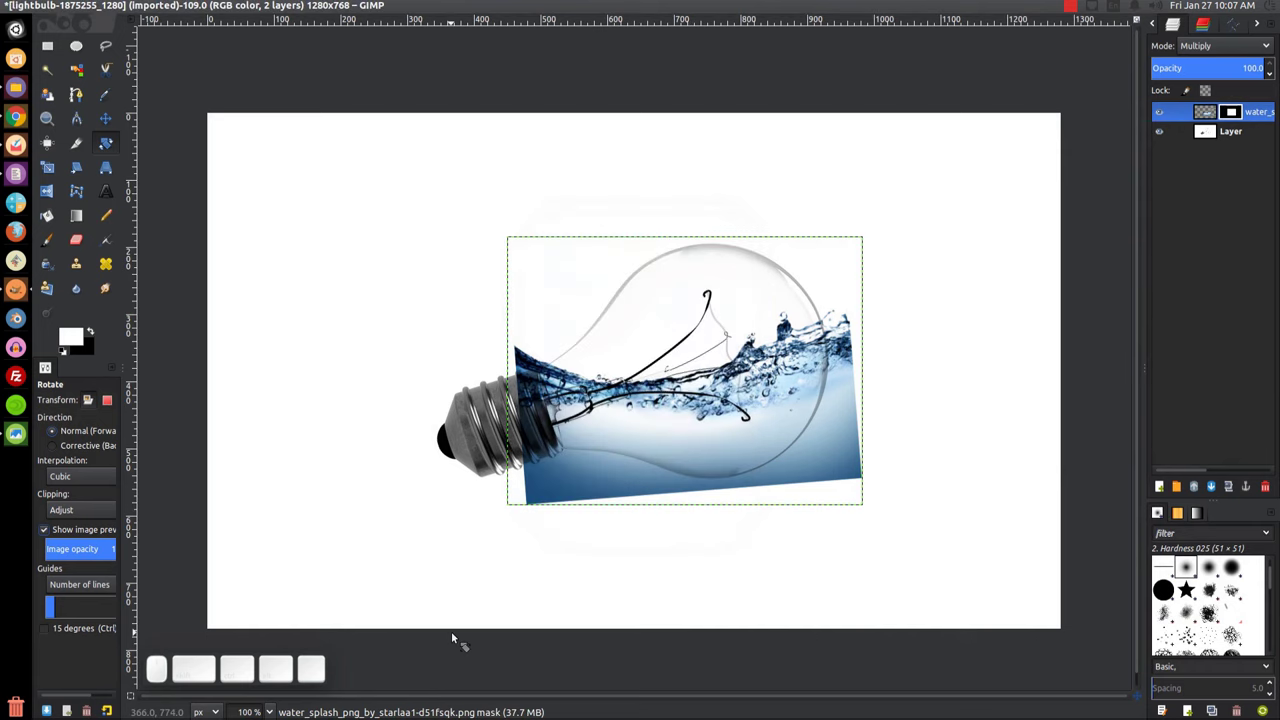
# Set up the Paintbrush with black as the foreground colour and the 2. Hardness 075 brush at size 83
pyautogui.click(47, 241)
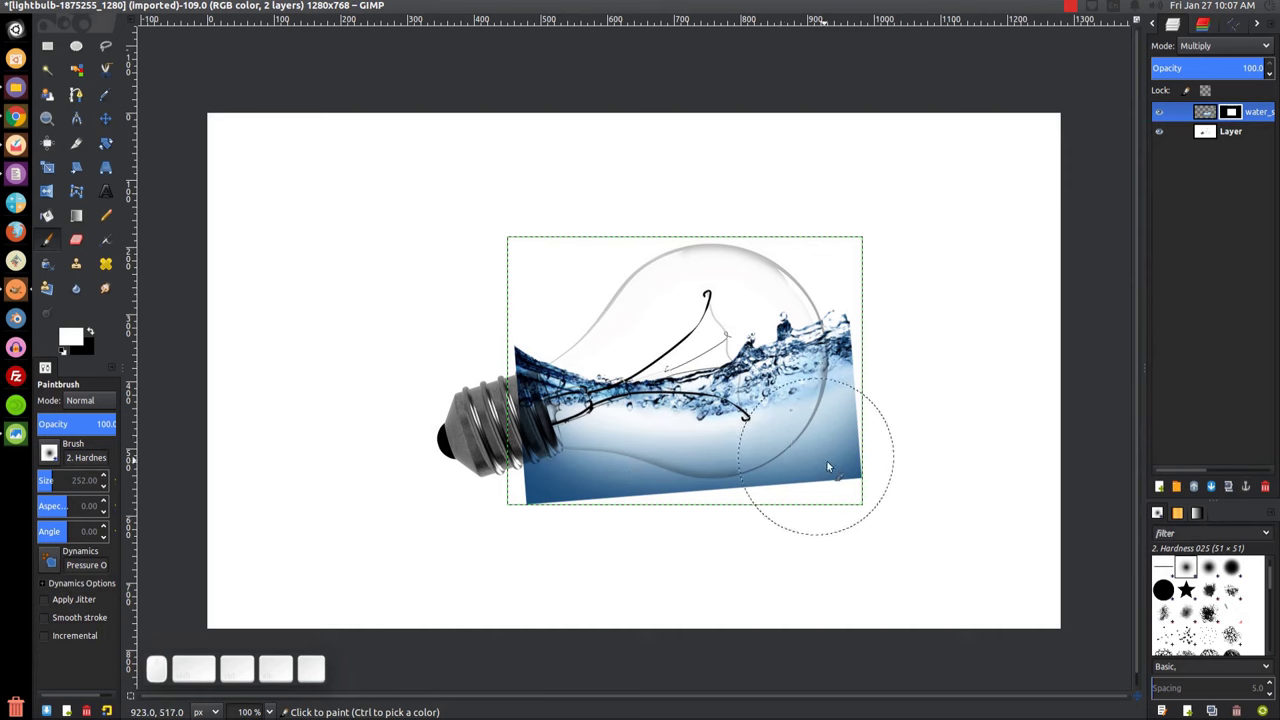
pyautogui.click(90, 335)
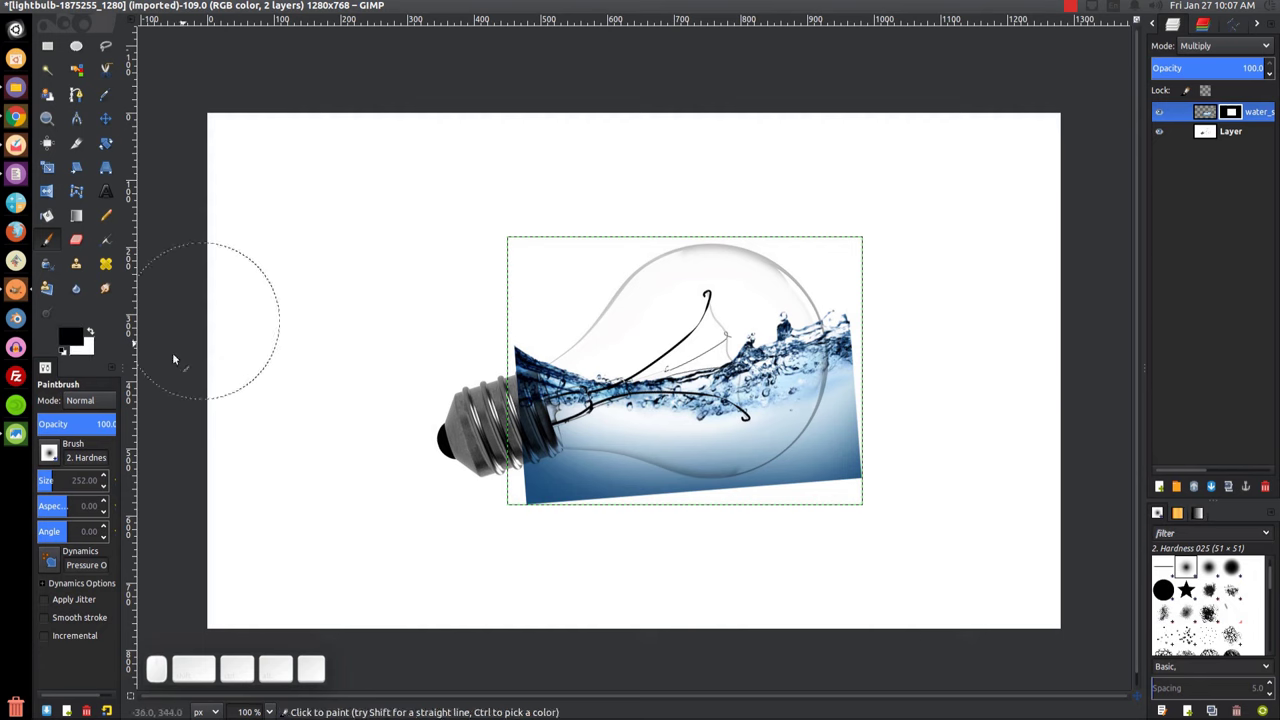
pyautogui.click(45, 453)
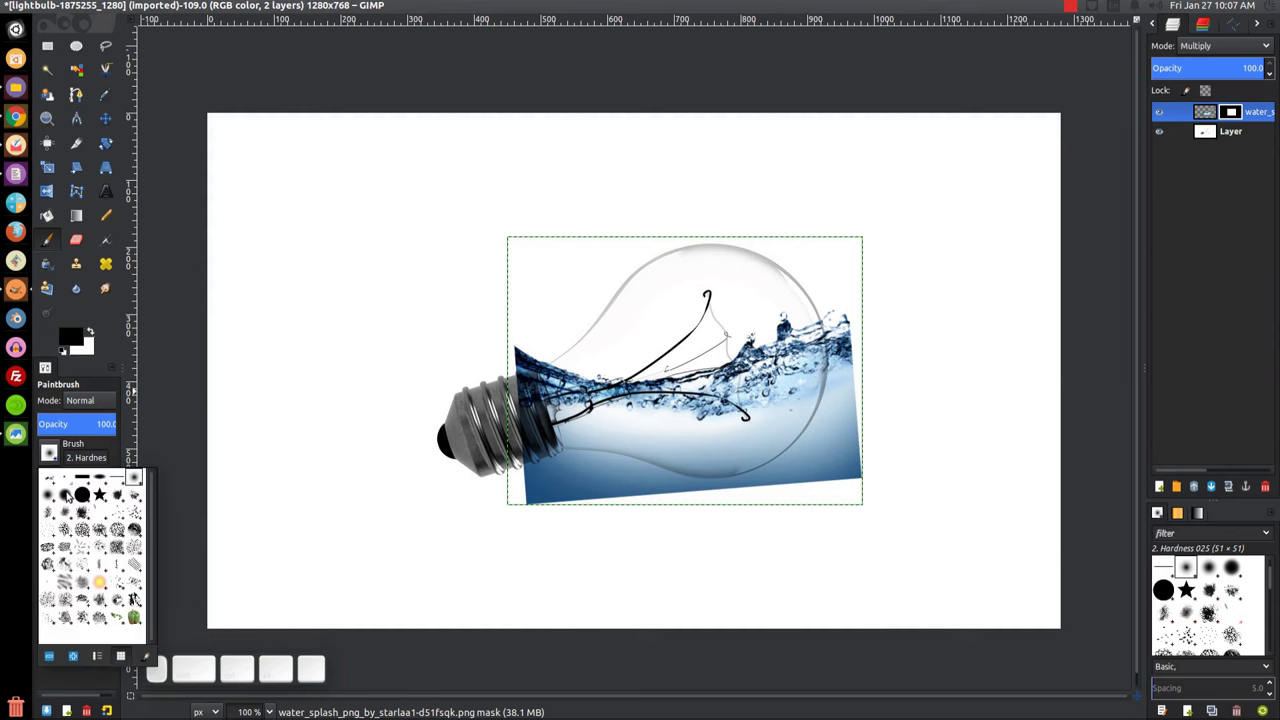
pyautogui.click(66, 494)
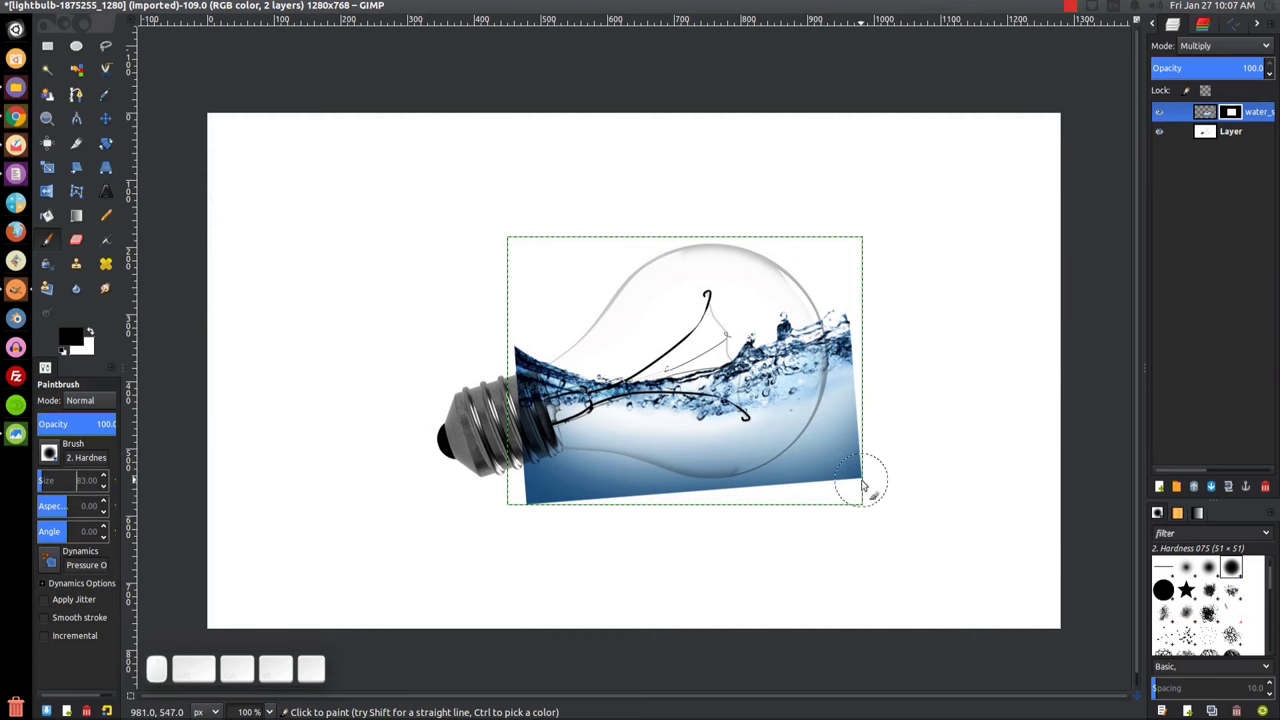
# Roughly mask out the water outside the bulb's lower edge on the layer mask, reducing the brush size to 46
pyautogui.moveTo(863, 485); pyautogui.dragTo(846, 477)
pyautogui.press('[')
pyautogui.press('[')
pyautogui.press('[')
pyautogui.press('[')
pyautogui.moveTo(818, 462)
pyautogui.mouseDown()
pyautogui.moveTo(794, 484)
pyautogui.moveTo(842, 426)
pyautogui.moveTo(842, 313)
pyautogui.moveTo(863, 460)
pyautogui.moveTo(704, 515)
pyautogui.moveTo(565, 499)
pyautogui.moveTo(600, 489)
pyautogui.moveTo(593, 479)
pyautogui.moveTo(542, 481)
pyautogui.moveTo(577, 501)
pyautogui.moveTo(533, 507)
pyautogui.mouseUp()
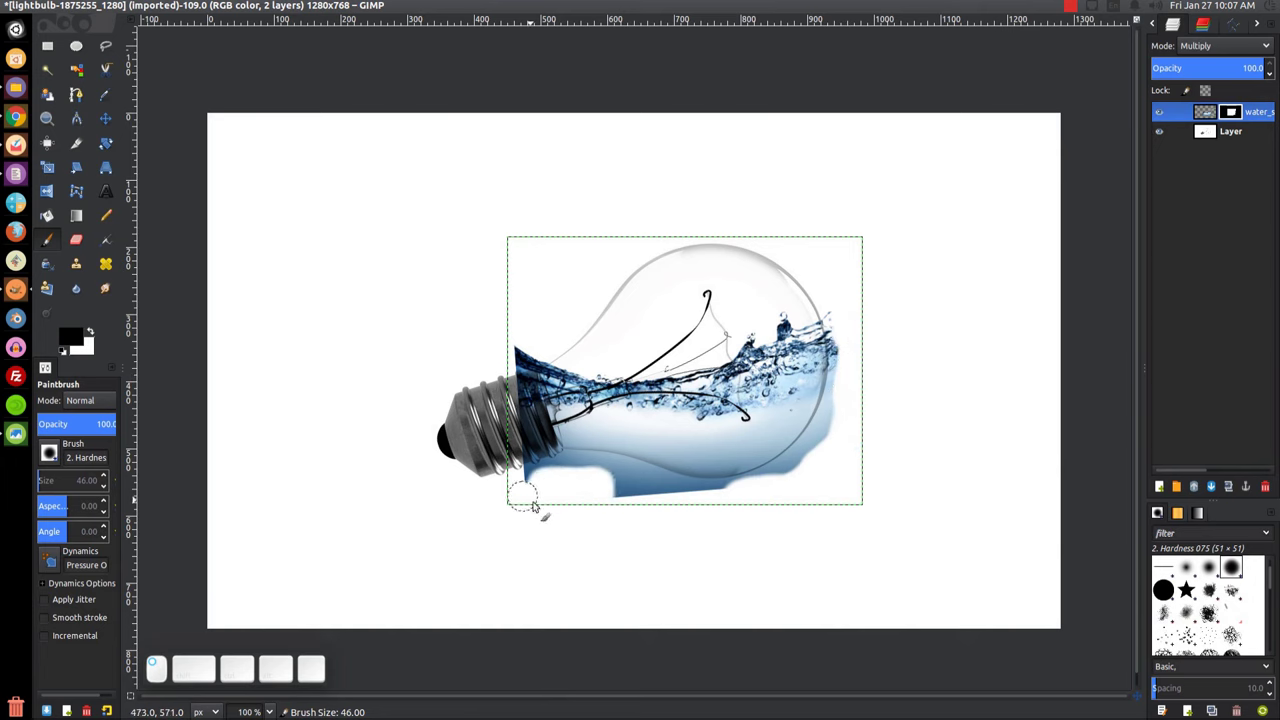
# Paint black on the mask to hide the water below the bulb's neck and around the lower screw base
pyautogui.press('ctrl')
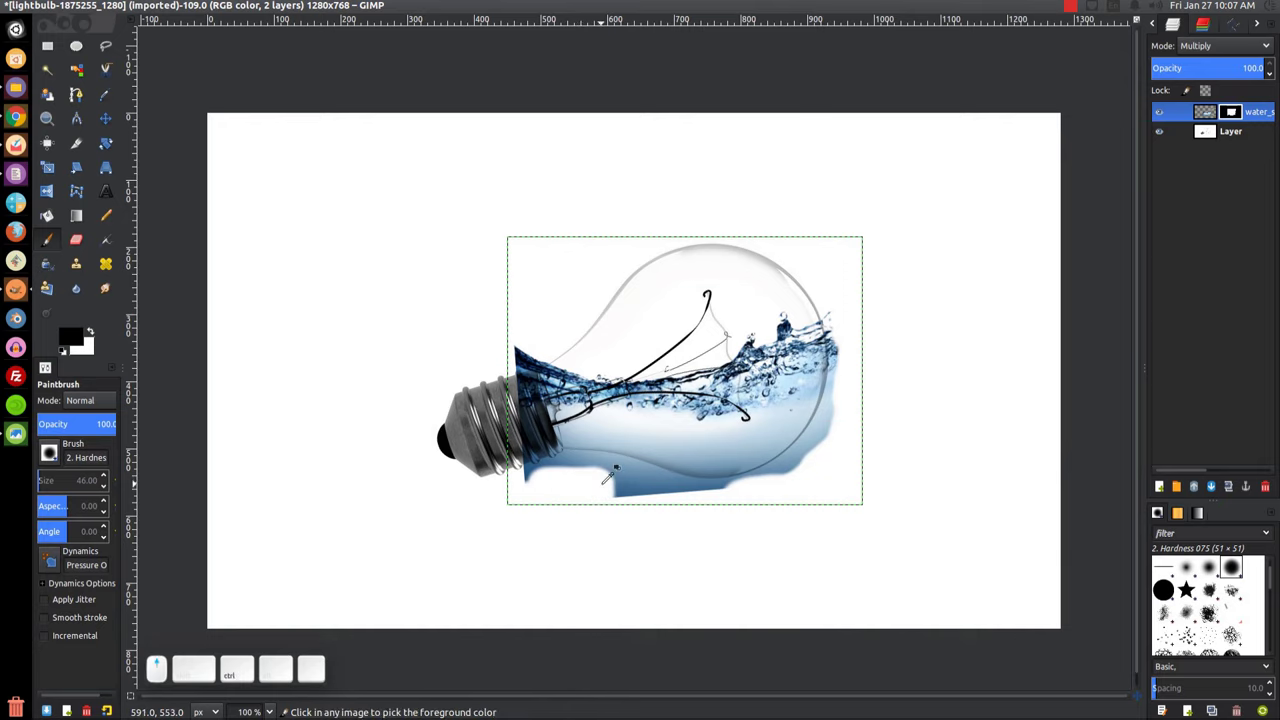
pyautogui.scroll(4, 609, 478)
pyautogui.moveTo(562, 497); pyautogui.dragTo(612, 498)
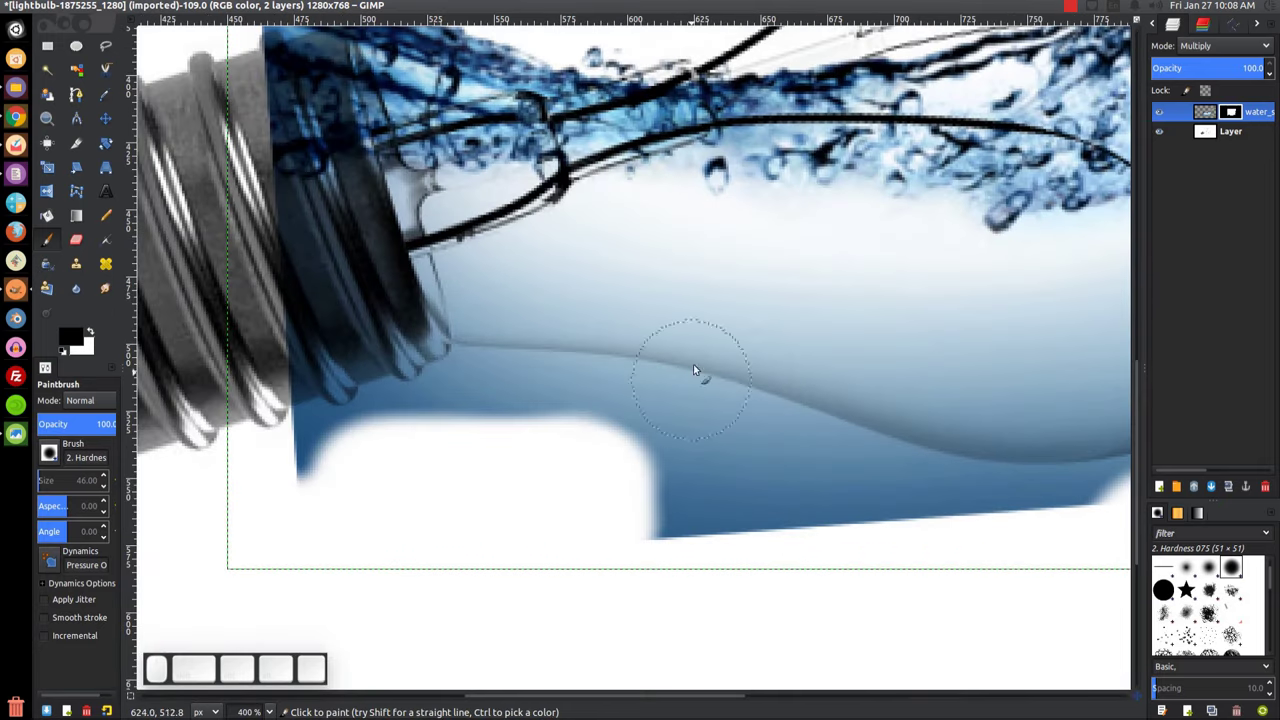
pyautogui.moveTo(750, 337); pyautogui.dragTo(886, 518)
pyautogui.scroll(2, 594, 583)
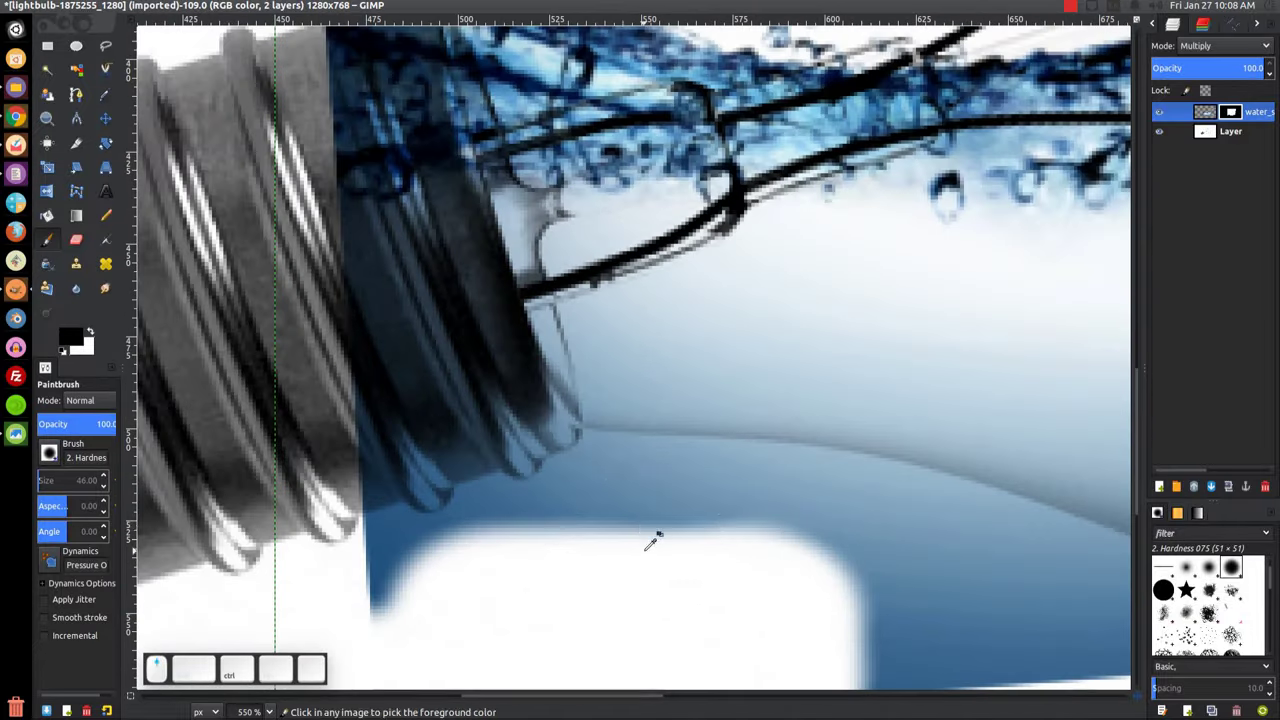
pyautogui.moveTo(598, 518)
pyautogui.mouseDown()
pyautogui.moveTo(586, 514)
pyautogui.moveTo(666, 534)
pyautogui.moveTo(654, 526)
pyautogui.moveTo(700, 517)
pyautogui.moveTo(794, 534)
pyautogui.moveTo(800, 523)
pyautogui.moveTo(909, 562)
pyautogui.moveTo(940, 515)
pyautogui.mouseUp()
pyautogui.moveTo(930, 520)
pyautogui.mouseDown()
pyautogui.moveTo(651, 484)
pyautogui.moveTo(502, 405)
pyautogui.mouseUp()
pyautogui.moveTo(832, 533)
pyautogui.mouseDown()
pyautogui.moveTo(789, 516)
pyautogui.moveTo(853, 533)
pyautogui.moveTo(549, 413)
pyautogui.moveTo(497, 482)
pyautogui.moveTo(670, 571)
pyautogui.moveTo(726, 583)
pyautogui.moveTo(385, 383)
pyautogui.moveTo(377, 391)
pyautogui.moveTo(453, 422)
pyautogui.moveTo(602, 451)
pyautogui.moveTo(753, 512)
pyautogui.moveTo(778, 506)
pyautogui.moveTo(715, 479)
pyautogui.moveTo(835, 531)
pyautogui.moveTo(1005, 563)
pyautogui.moveTo(585, 558)
pyautogui.mouseUp()
pyautogui.moveTo(854, 523)
pyautogui.mouseDown()
pyautogui.moveTo(664, 547)
pyautogui.moveTo(769, 545)
pyautogui.moveTo(492, 513)
pyautogui.moveTo(544, 536)
pyautogui.moveTo(394, 494)
pyautogui.mouseUp()
# Paint black on the mask to remove the water covering the screw base and spilling above the neck
pyautogui.hscroll(-5, 1028, 531)
pyautogui.moveTo(657, 509)
pyautogui.mouseDown()
pyautogui.moveTo(496, 507)
pyautogui.moveTo(400, 418)
pyautogui.moveTo(455, 461)
pyautogui.moveTo(315, 569)
pyautogui.moveTo(255, 566)
pyautogui.moveTo(268, 258)
pyautogui.moveTo(600, 620)
pyautogui.moveTo(509, 491)
pyautogui.moveTo(452, 365)
pyautogui.moveTo(562, 563)
pyautogui.moveTo(491, 386)
pyautogui.moveTo(545, 515)
pyautogui.moveTo(533, 422)
pyautogui.mouseUp()
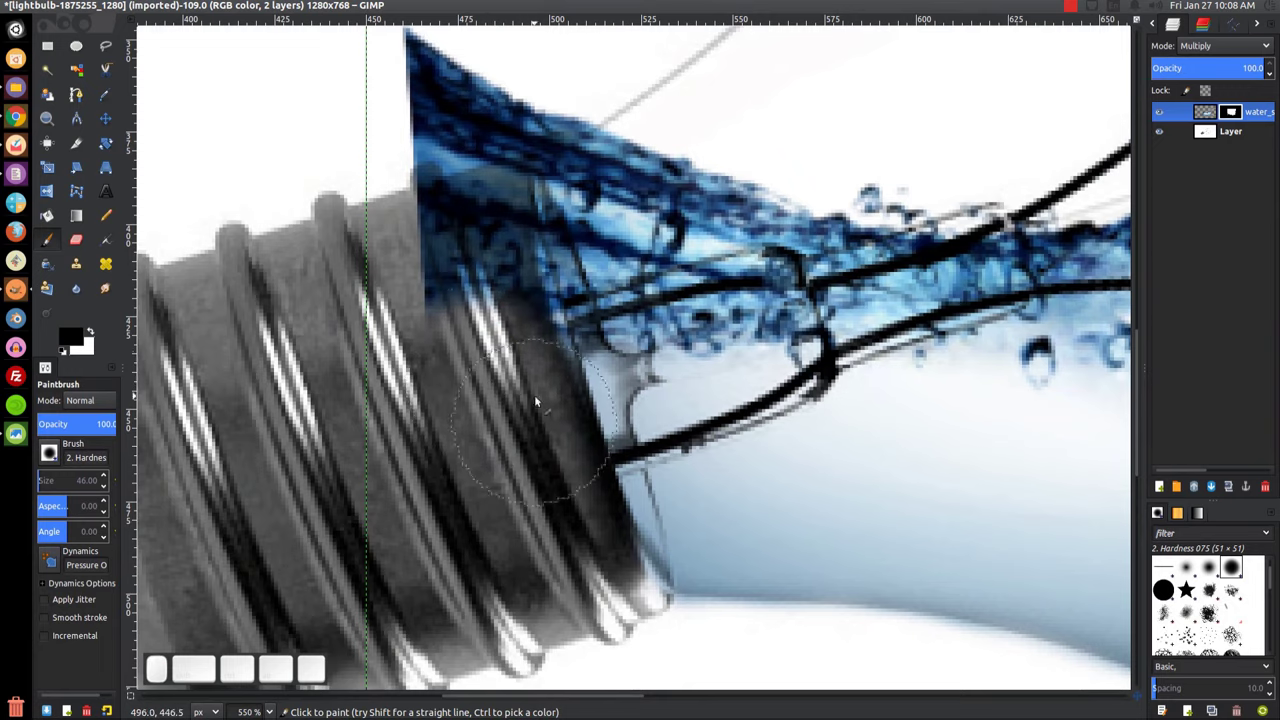
pyautogui.scroll(3, 455, 384)
pyautogui.moveTo(455, 390)
pyautogui.mouseDown()
pyautogui.moveTo(445, 265)
pyautogui.moveTo(458, 370)
pyautogui.moveTo(485, 432)
pyautogui.moveTo(456, 298)
pyautogui.moveTo(494, 427)
pyautogui.moveTo(481, 350)
pyautogui.moveTo(478, 393)
pyautogui.mouseUp()
pyautogui.moveTo(500, 464)
pyautogui.mouseDown()
pyautogui.moveTo(481, 394)
pyautogui.moveTo(494, 453)
pyautogui.moveTo(491, 402)
pyautogui.moveTo(494, 432)
pyautogui.moveTo(425, 302)
pyautogui.moveTo(474, 143)
pyautogui.moveTo(469, 201)
pyautogui.moveTo(496, 190)
pyautogui.moveTo(410, 123)
pyautogui.moveTo(578, 146)
pyautogui.moveTo(540, 143)
pyautogui.mouseUp()
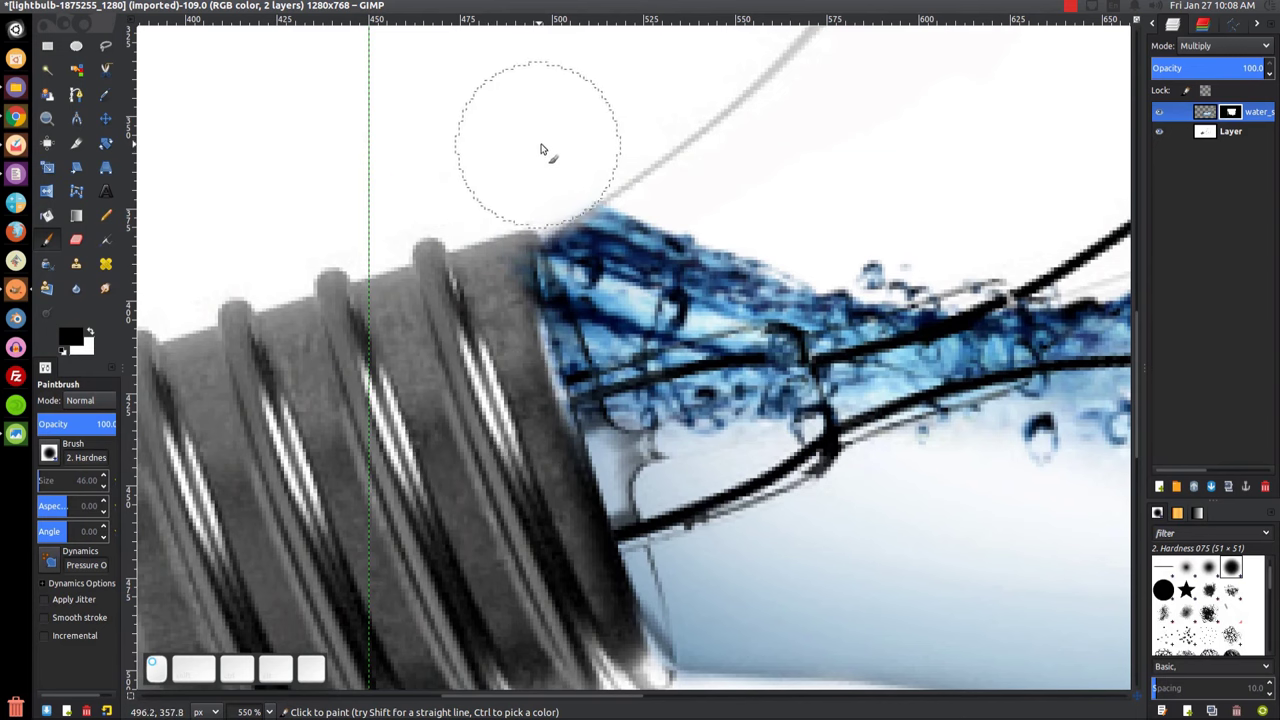
# Paint white on the mask to restore the water over the inner glass stem, and swap the foreground back to black
pyautogui.scroll(-3, 450, 447)
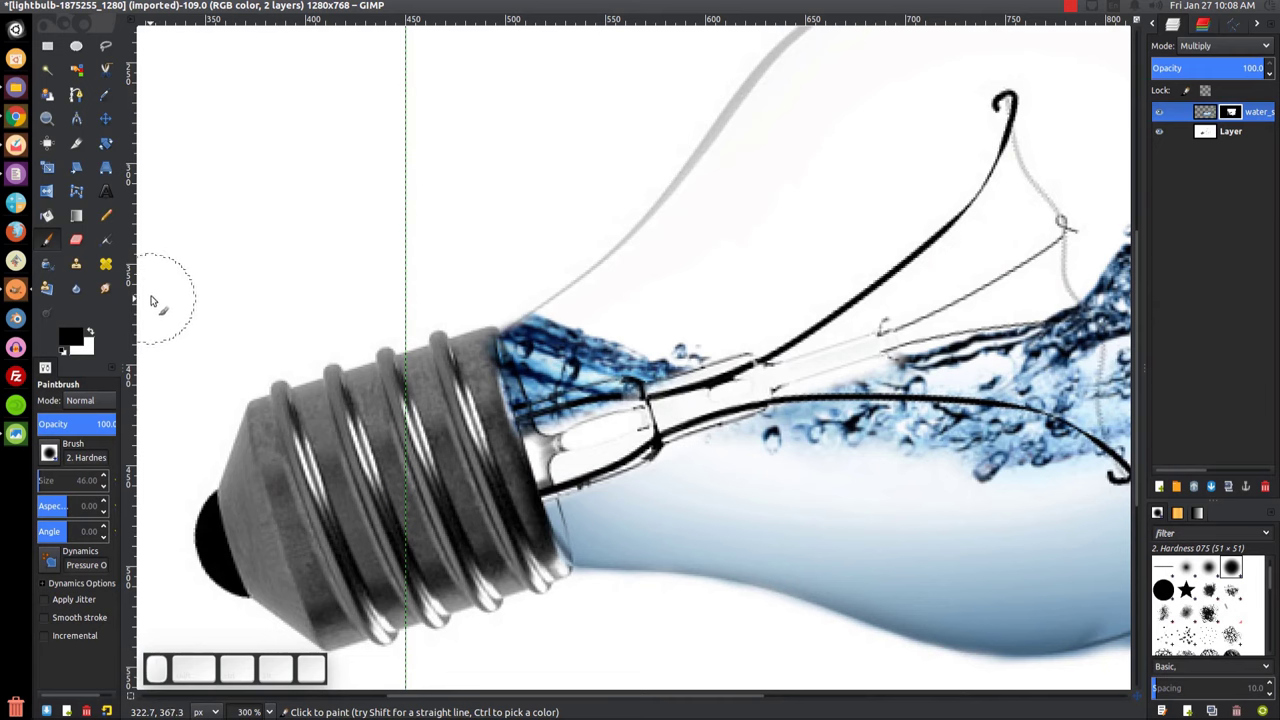
pyautogui.click(88, 334)
pyautogui.moveTo(625, 435)
pyautogui.mouseDown()
pyautogui.moveTo(545, 478)
pyautogui.moveTo(558, 441)
pyautogui.moveTo(892, 354)
pyautogui.mouseUp()
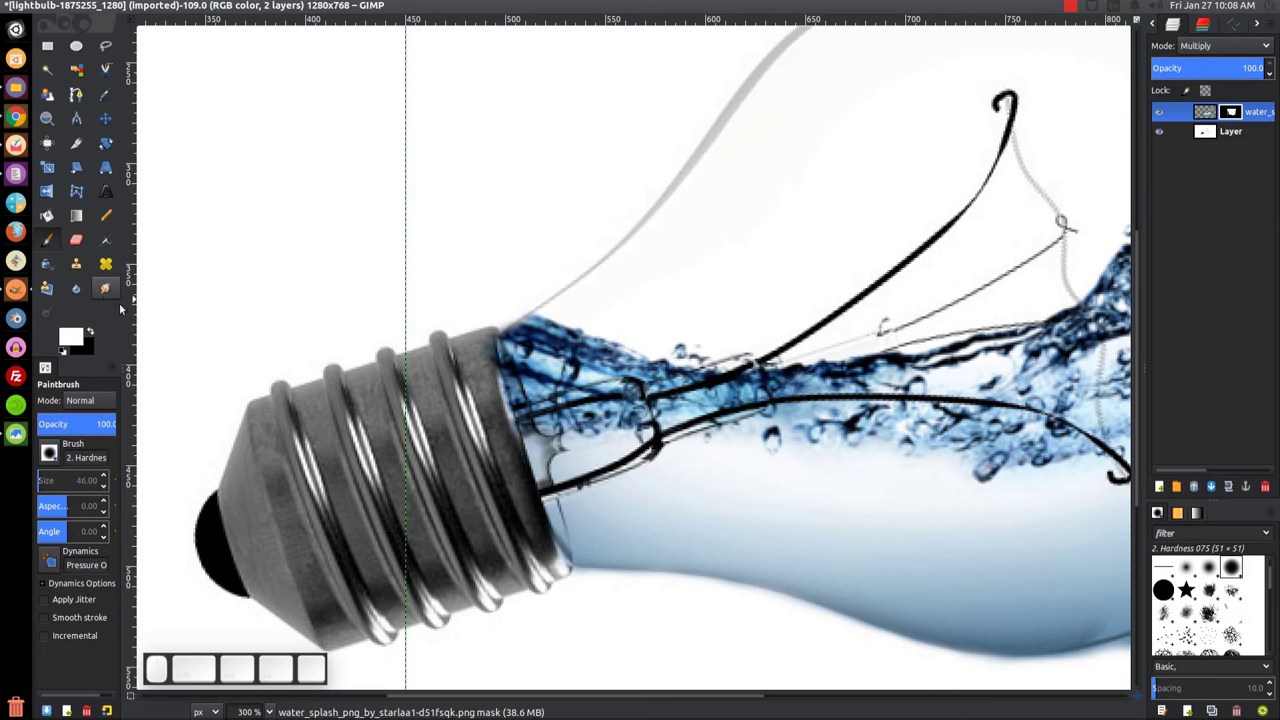
pyautogui.click(89, 335)
# Mask out the excess water outside the bulb's lower-right curve, following the glass outline
pyautogui.scroll(2, 500, 380)
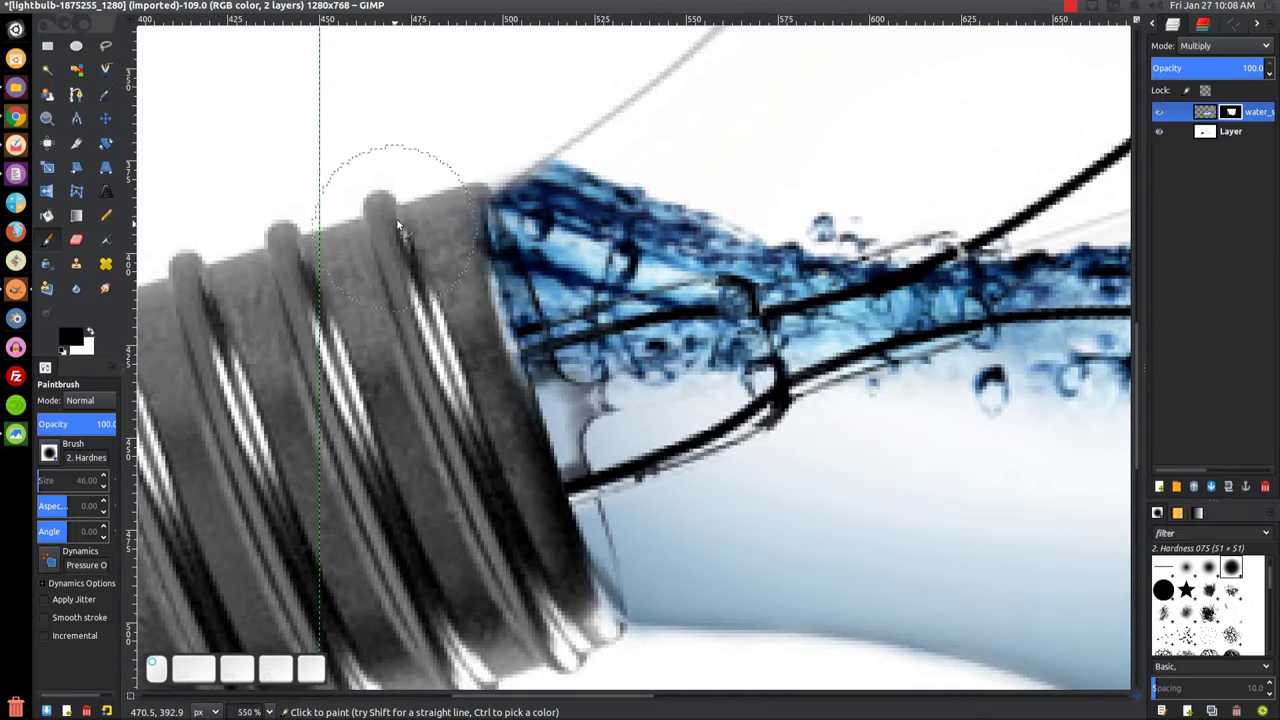
pyautogui.hscroll(10, 777, 534)
pyautogui.scroll(-5, 486, 309)
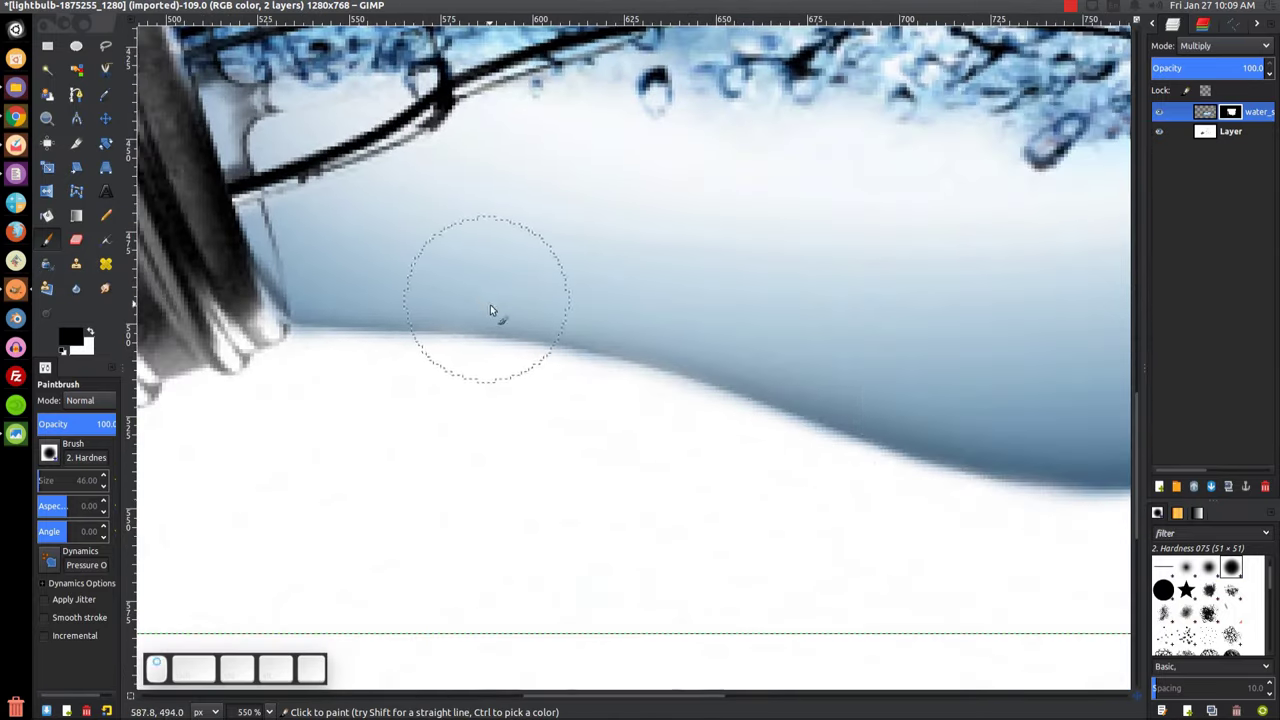
pyautogui.hscroll(2, 740, 412)
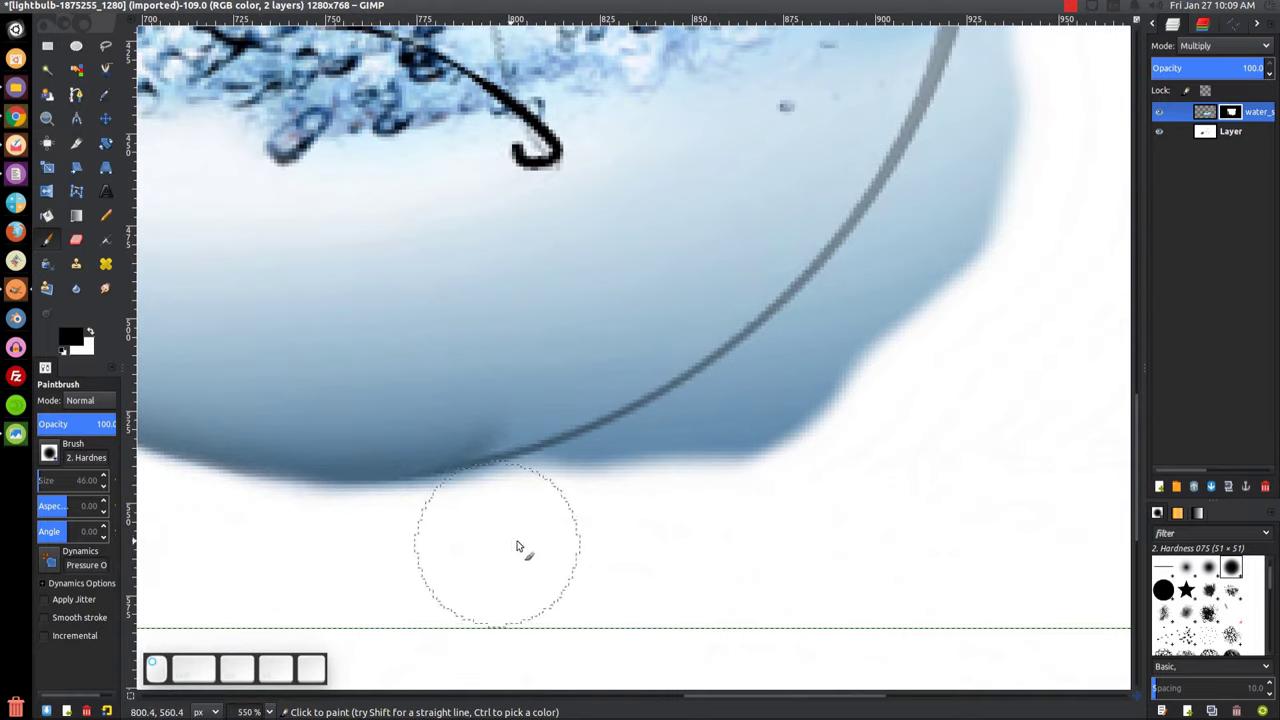
pyautogui.moveTo(534, 545)
pyautogui.mouseDown()
pyautogui.moveTo(677, 472)
pyautogui.moveTo(541, 522)
pyautogui.moveTo(620, 492)
pyautogui.moveTo(630, 505)
pyautogui.moveTo(515, 531)
pyautogui.moveTo(704, 464)
pyautogui.moveTo(881, 358)
pyautogui.moveTo(684, 482)
pyautogui.moveTo(810, 386)
pyautogui.moveTo(837, 403)
pyautogui.mouseUp()
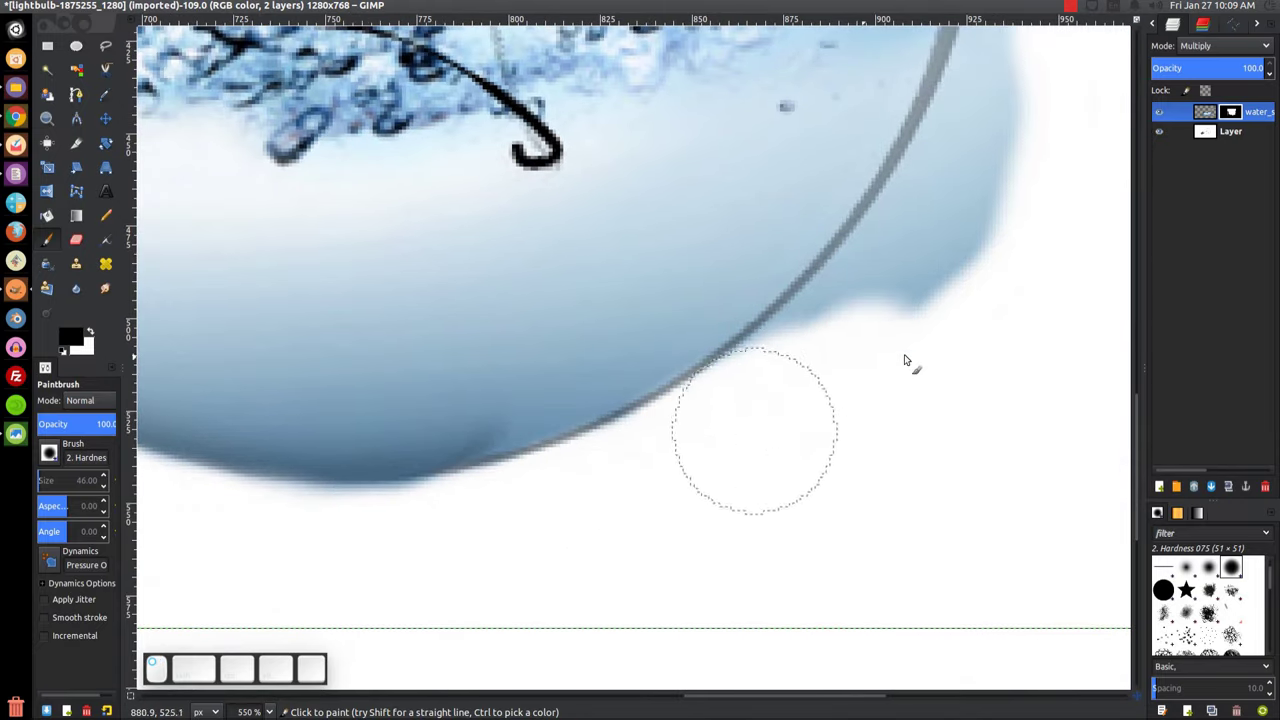
pyautogui.hscroll(2, 760, 470)
pyautogui.scroll(2, 760, 470)
pyautogui.moveTo(715, 470)
pyautogui.mouseDown()
pyautogui.moveTo(556, 590)
pyautogui.moveTo(603, 589)
pyautogui.moveTo(706, 505)
pyautogui.moveTo(830, 342)
pyautogui.moveTo(682, 485)
pyautogui.moveTo(843, 329)
pyautogui.mouseUp()
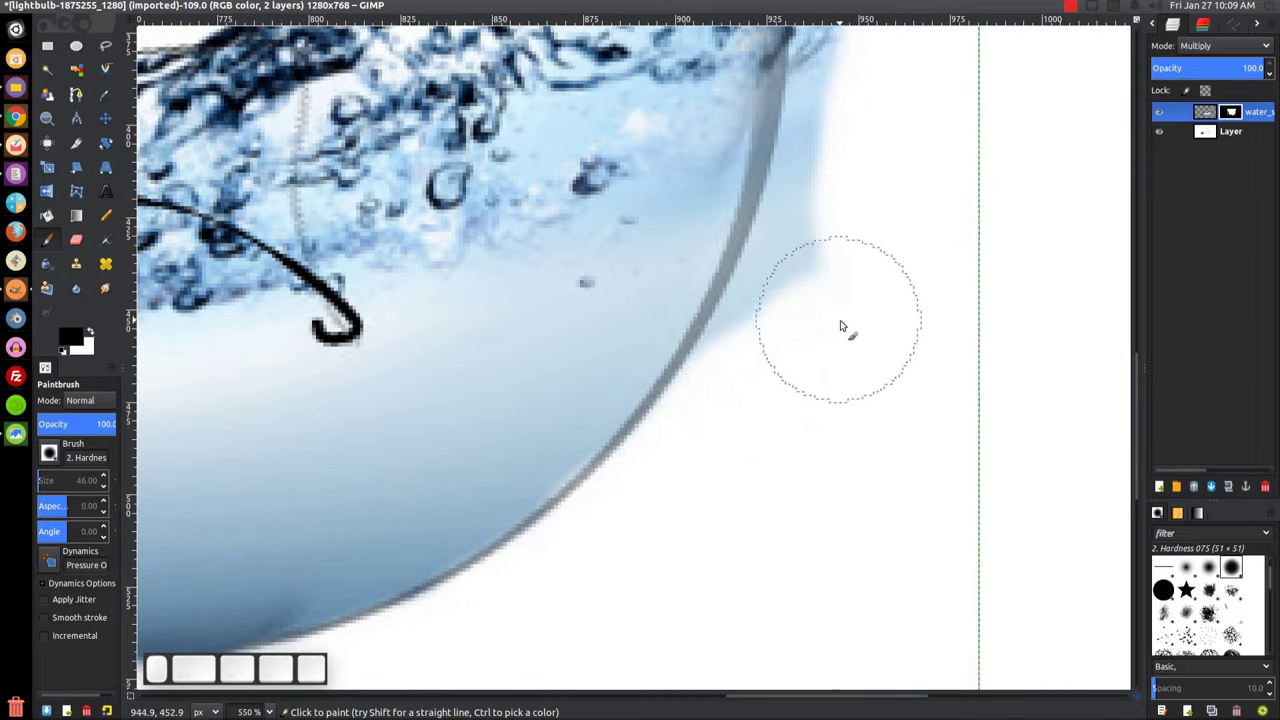
# Mask out the water and splash extending past the bulb's rounded right end, up to the water surface
pyautogui.hscroll(1, 686, 569)
pyautogui.scroll(2, 686, 569)
pyautogui.moveTo(686, 569)
pyautogui.mouseDown()
pyautogui.moveTo(765, 384)
pyautogui.moveTo(676, 540)
pyautogui.moveTo(809, 220)
pyautogui.moveTo(763, 296)
pyautogui.moveTo(727, 469)
pyautogui.moveTo(747, 367)
pyautogui.moveTo(694, 486)
pyautogui.mouseUp()
pyautogui.scroll(4, 886, 460)
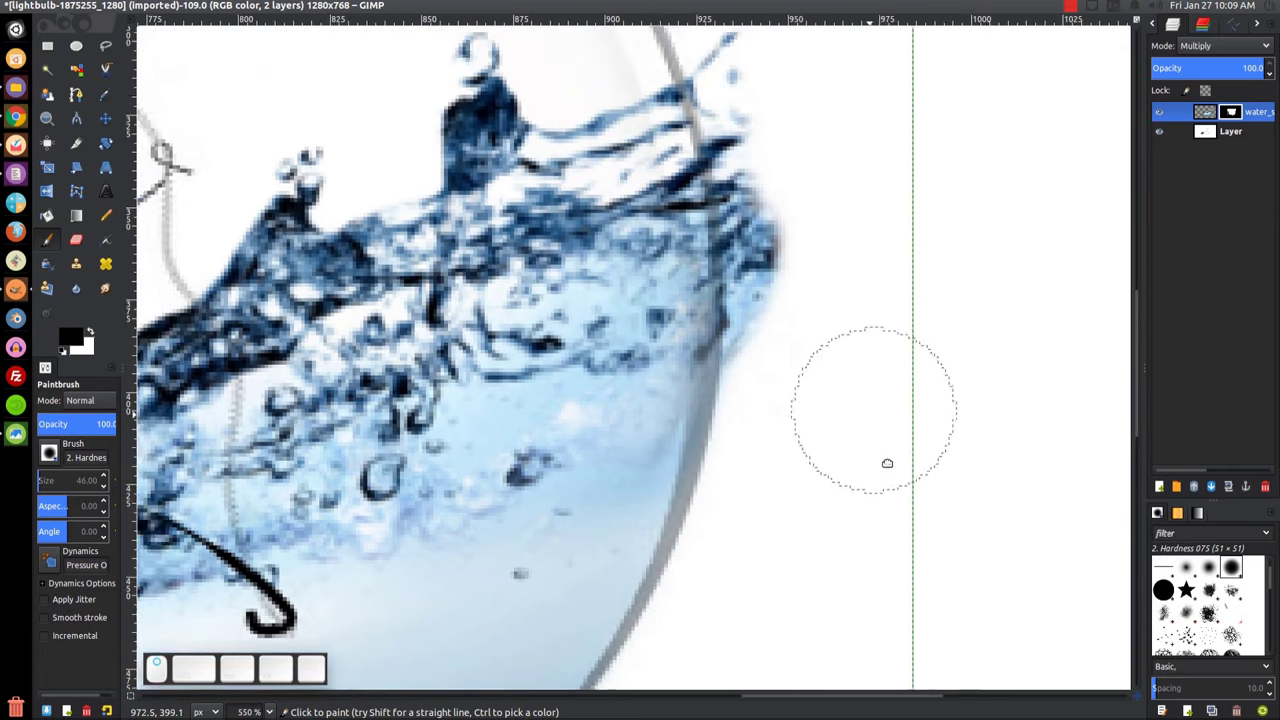
pyautogui.hscroll(-1, 846, 529)
pyautogui.moveTo(836, 358)
pyautogui.mouseDown()
pyautogui.moveTo(834, 543)
pyautogui.moveTo(823, 286)
pyautogui.moveTo(780, 134)
pyautogui.moveTo(843, 460)
pyautogui.mouseUp()
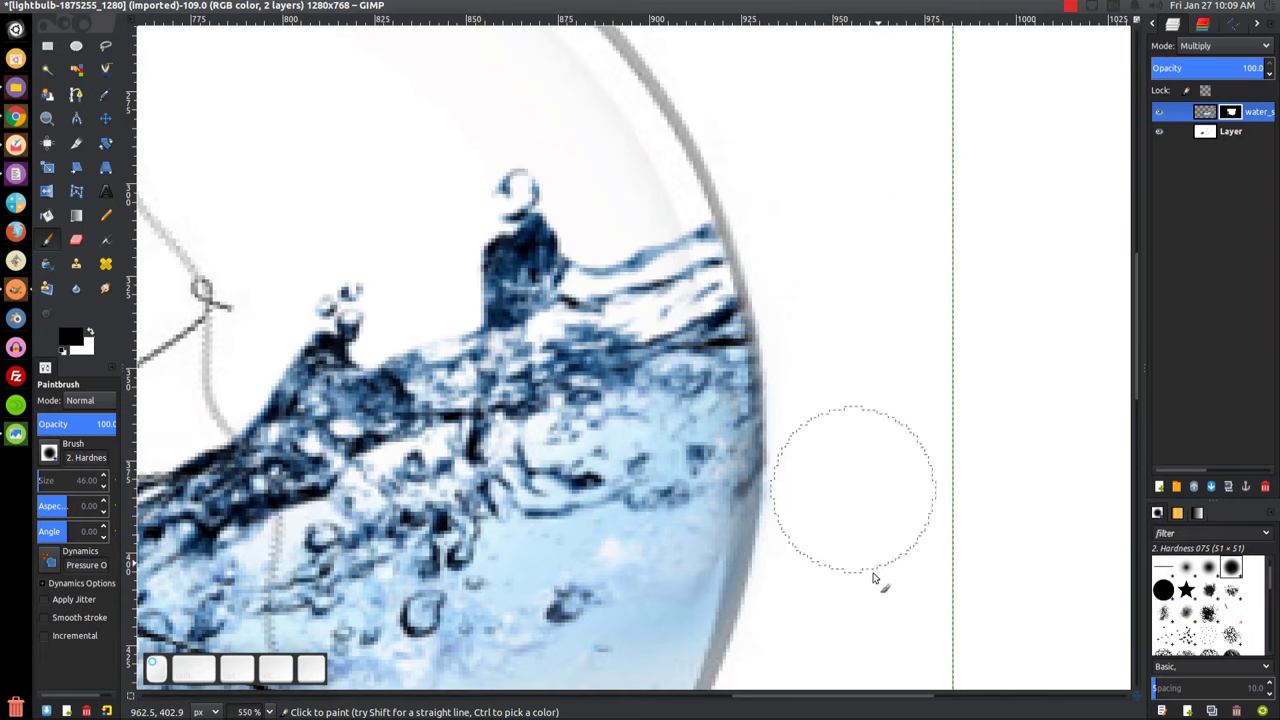
# Refine the mask along the bulb's underside to trim the leftover water fringe outside the glass
pyautogui.scroll(-5, 900, 220)
pyautogui.hscroll(-1, 900, 220)
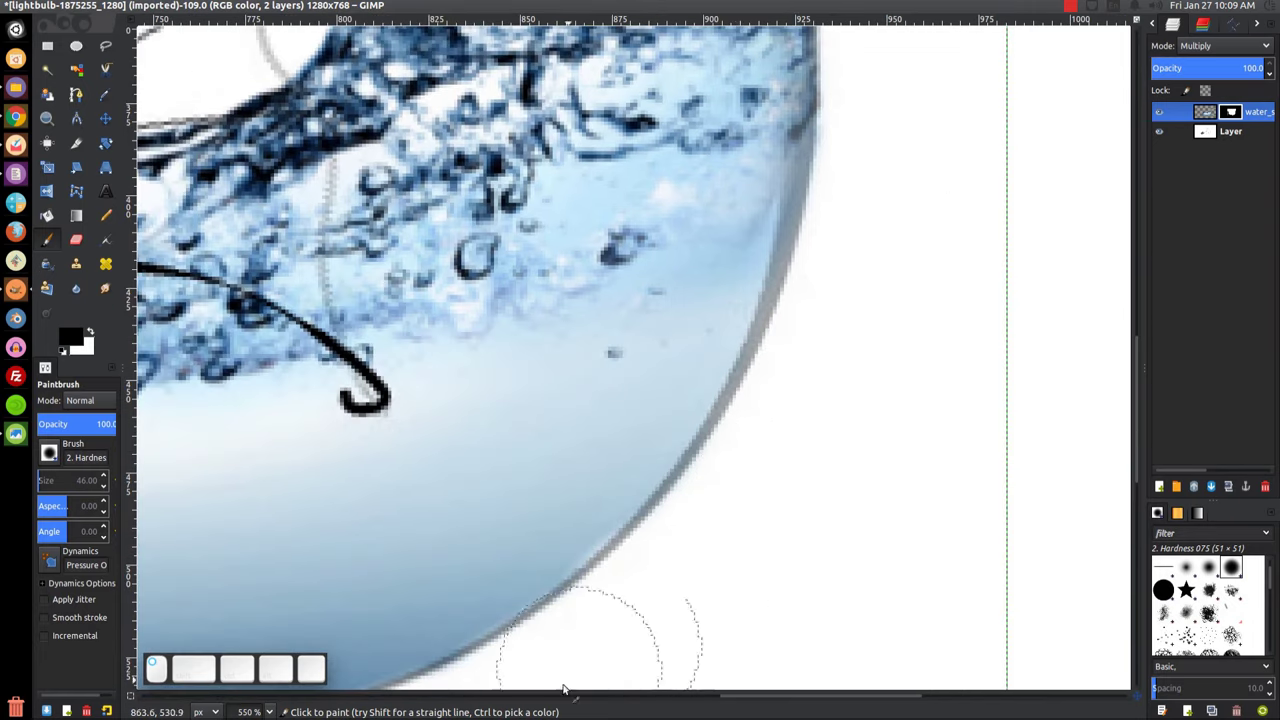
pyautogui.scroll(-4, 606, 663)
pyautogui.hscroll(-4, 857, 474)
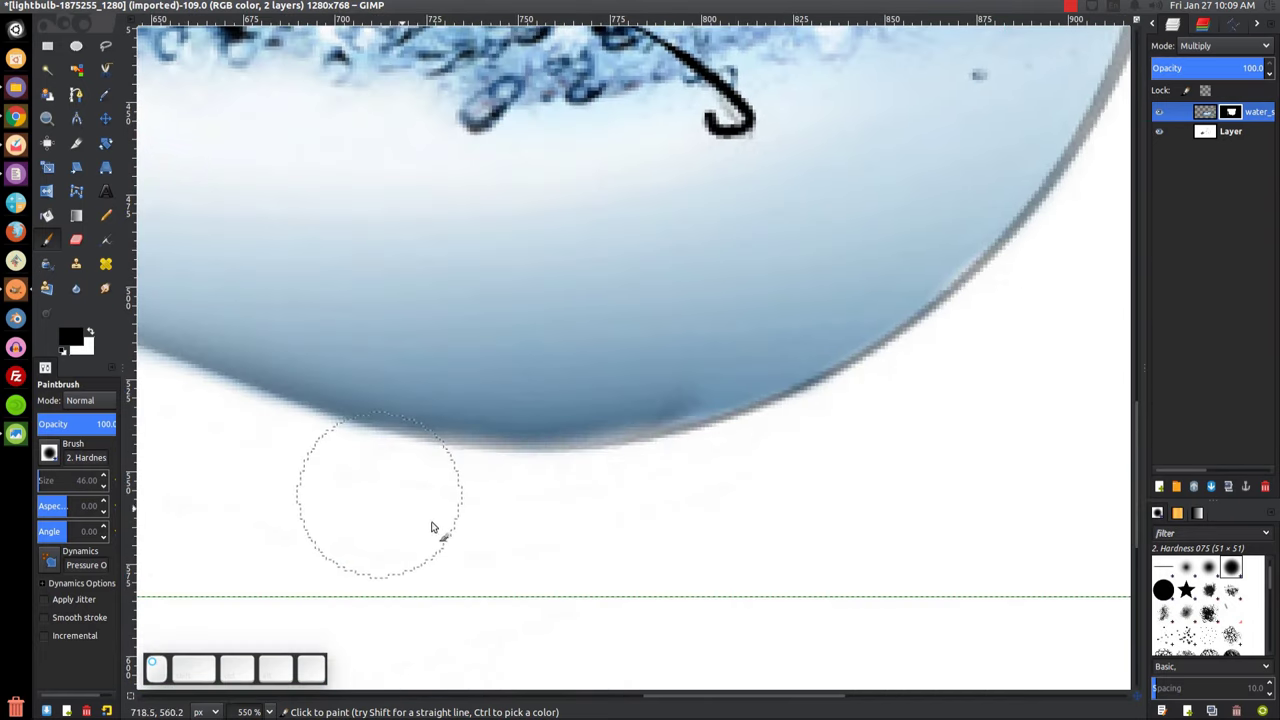
pyautogui.hscroll(-4, 724, 618)
pyautogui.scroll(1, 724, 618)
pyautogui.hscroll(-2, 724, 618)
pyautogui.scroll(1, 724, 618)
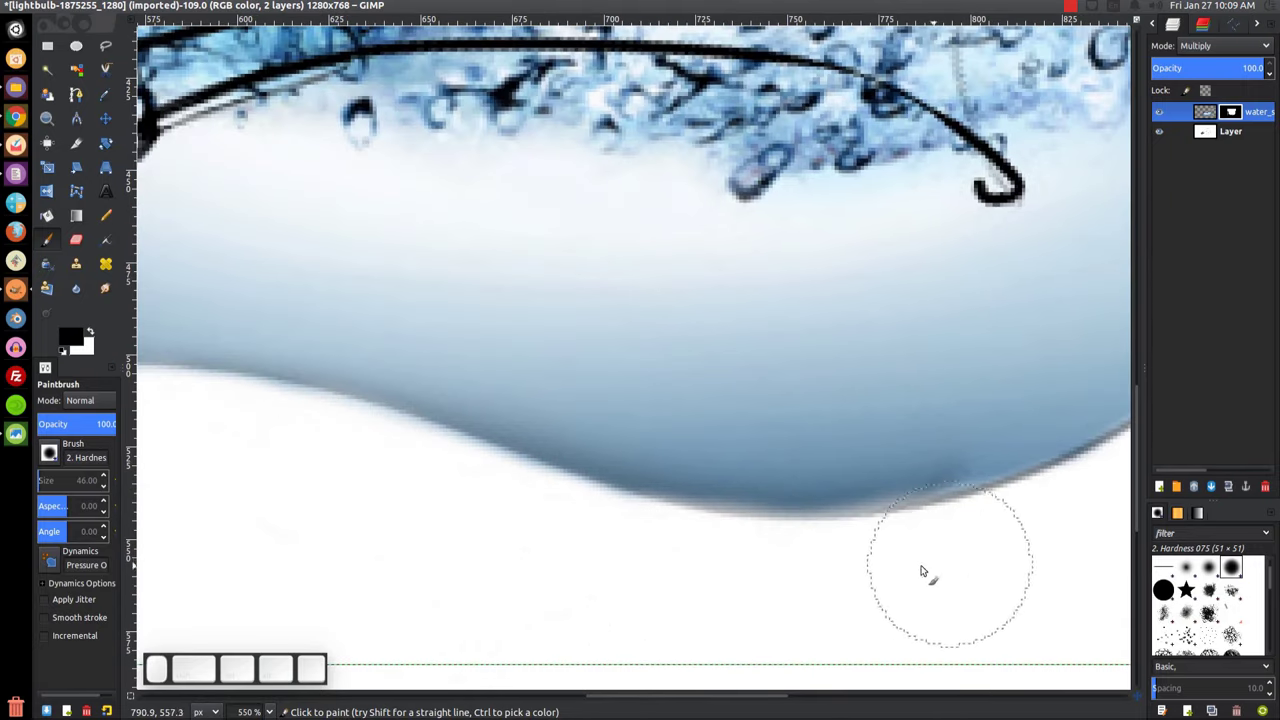
pyautogui.hscroll(3, 770, 550)
pyautogui.scroll(-1, 770, 550)
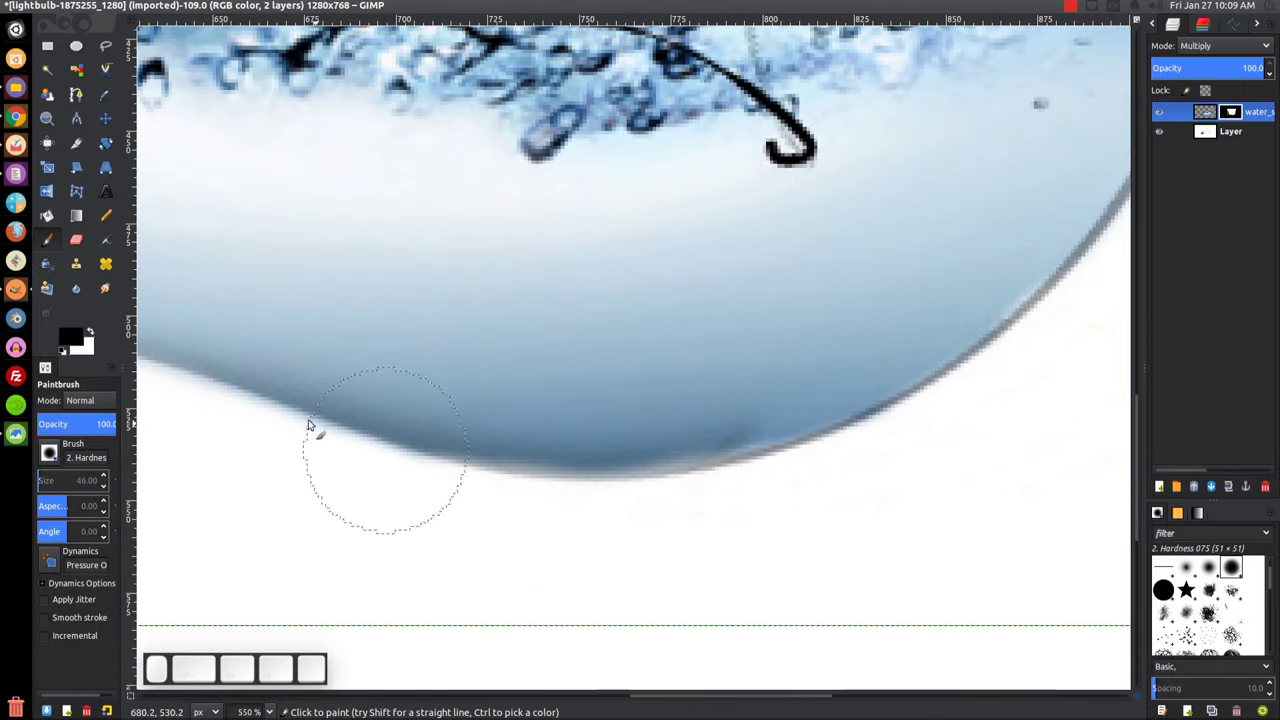
# Restore the water along the bulb's bottom edge by painting white on the mask at brush size 18, undoing imprecise strokes
pyautogui.click(90, 333)
pyautogui.press('[')
pyautogui.press('[')
pyautogui.press('[')
pyautogui.press('[')
pyautogui.press('[')
pyautogui.press('[')
pyautogui.press('[')
pyautogui.press('[')
pyautogui.press('[')
pyautogui.press('[')
pyautogui.press('[')
pyautogui.press('[')
pyautogui.press('[')
pyautogui.press('[')
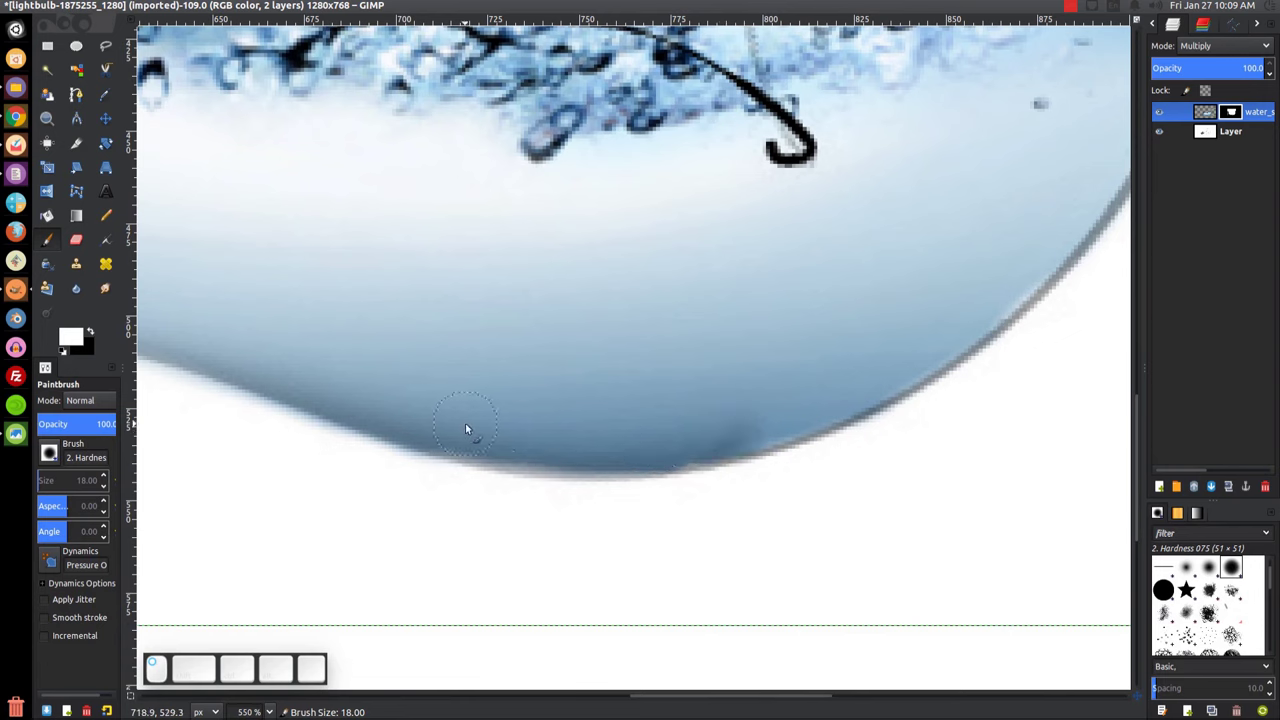
pyautogui.hotkey('ctrl', 'z')
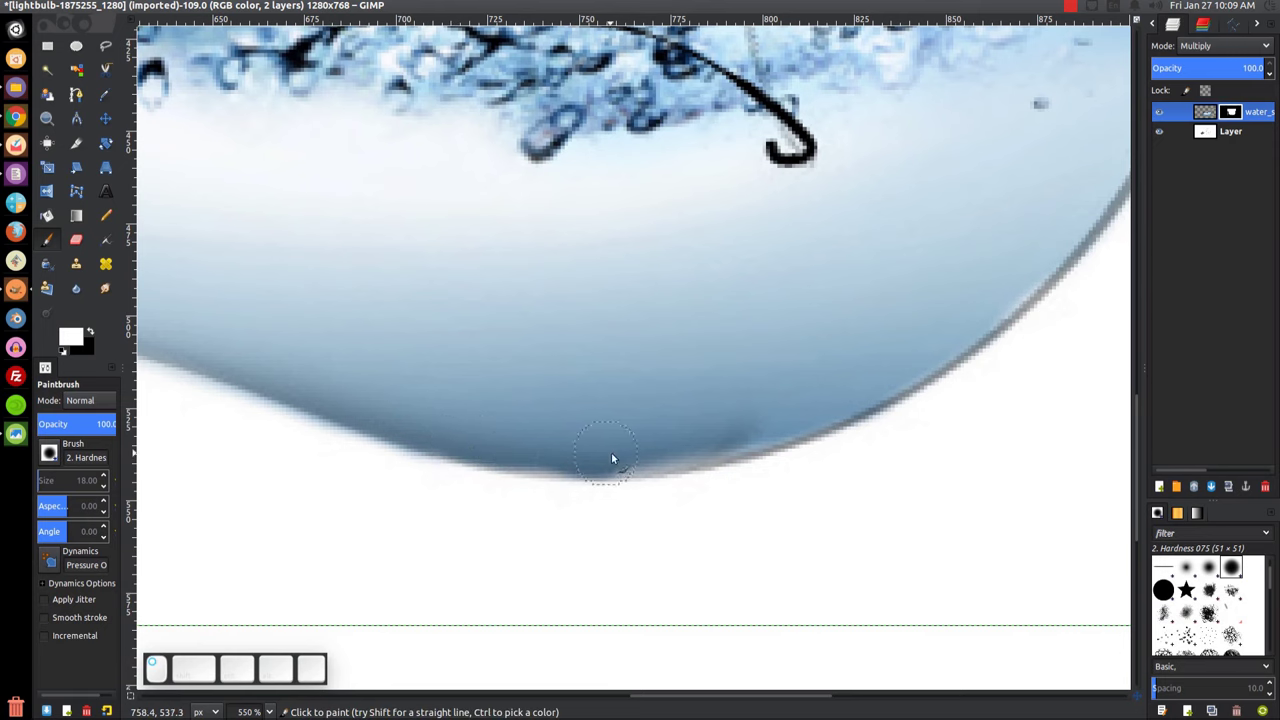
pyautogui.moveTo(603, 459); pyautogui.dragTo(729, 447)
pyautogui.hotkey('ctrl', 'z')
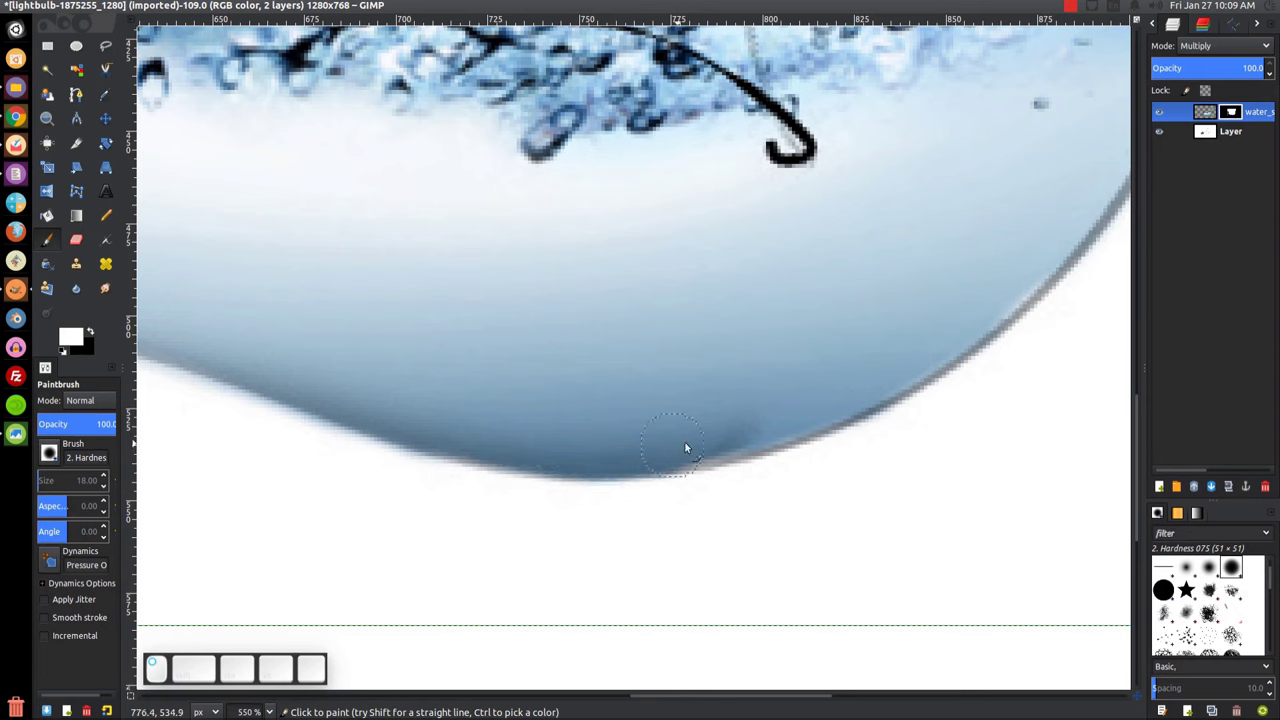
# Import goldfish-1900832_1280.png from the Tutorials folder as a new layer
pyautogui.scroll(-5, 766, 303)
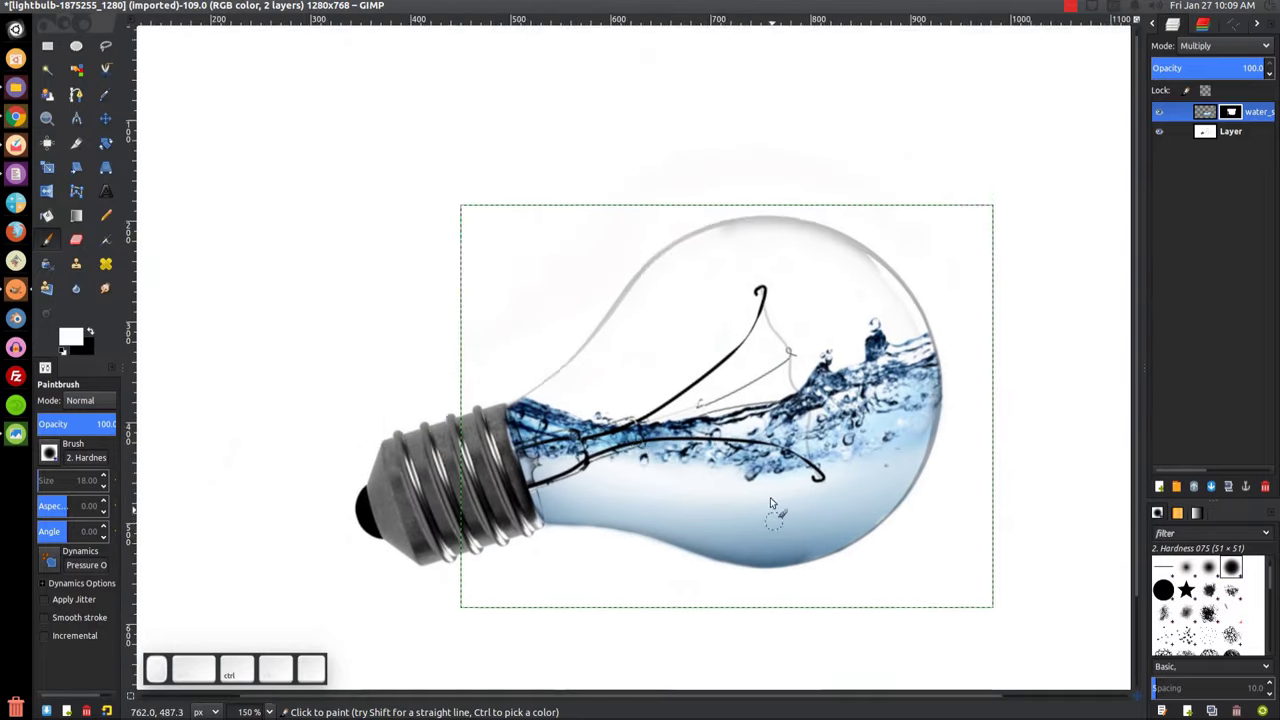
pyautogui.hscroll(1, 567, 480)
pyautogui.scroll(-2, 609, 437)
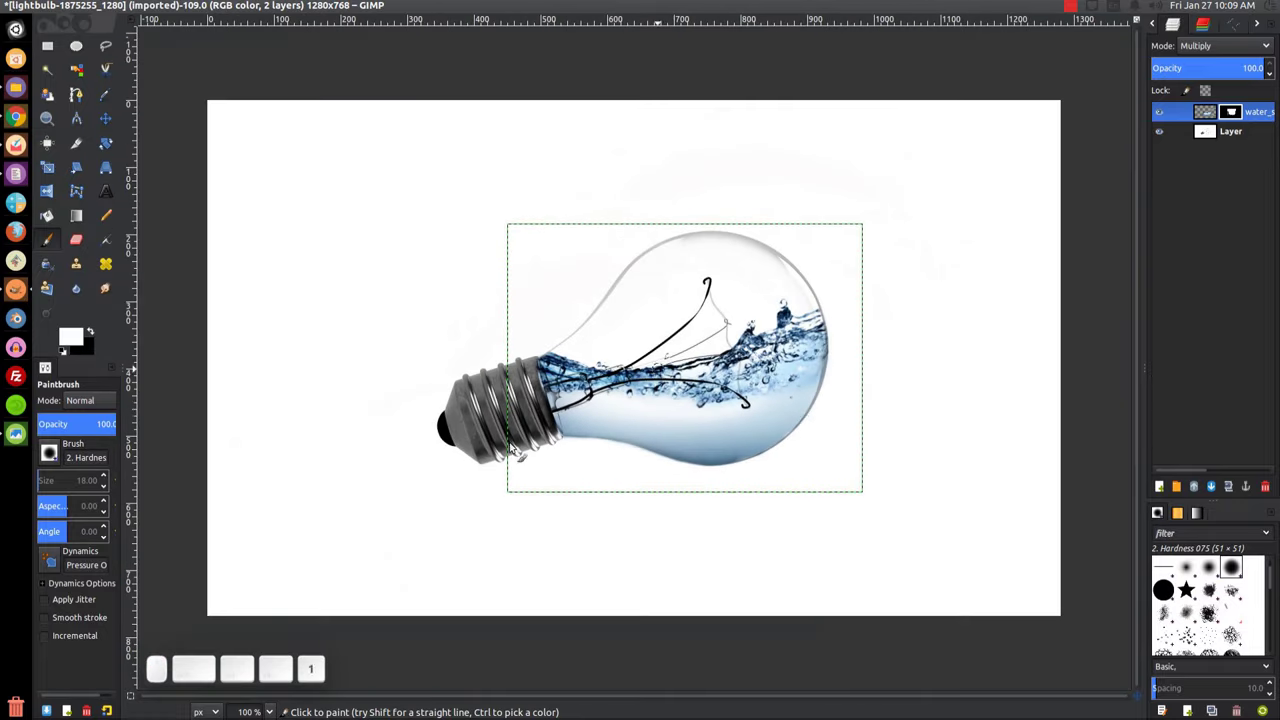
pyautogui.hscroll(2, 814, 449)
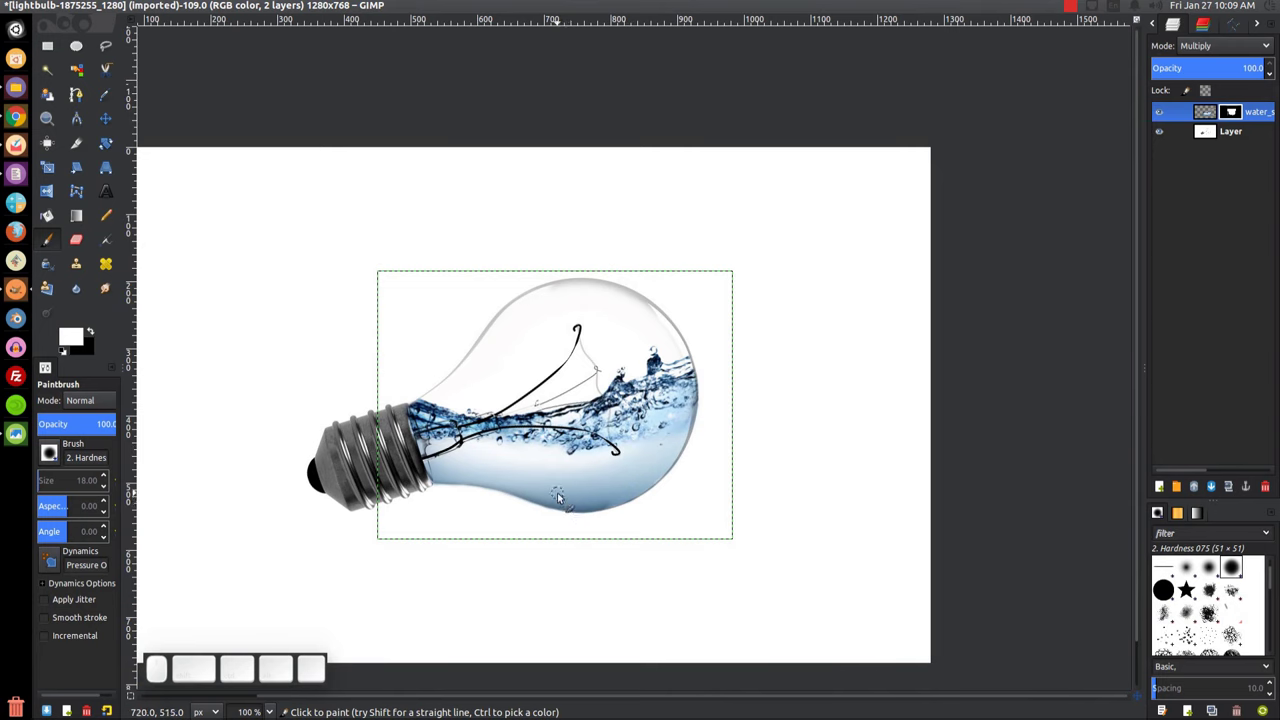
pyautogui.click(15, 88)
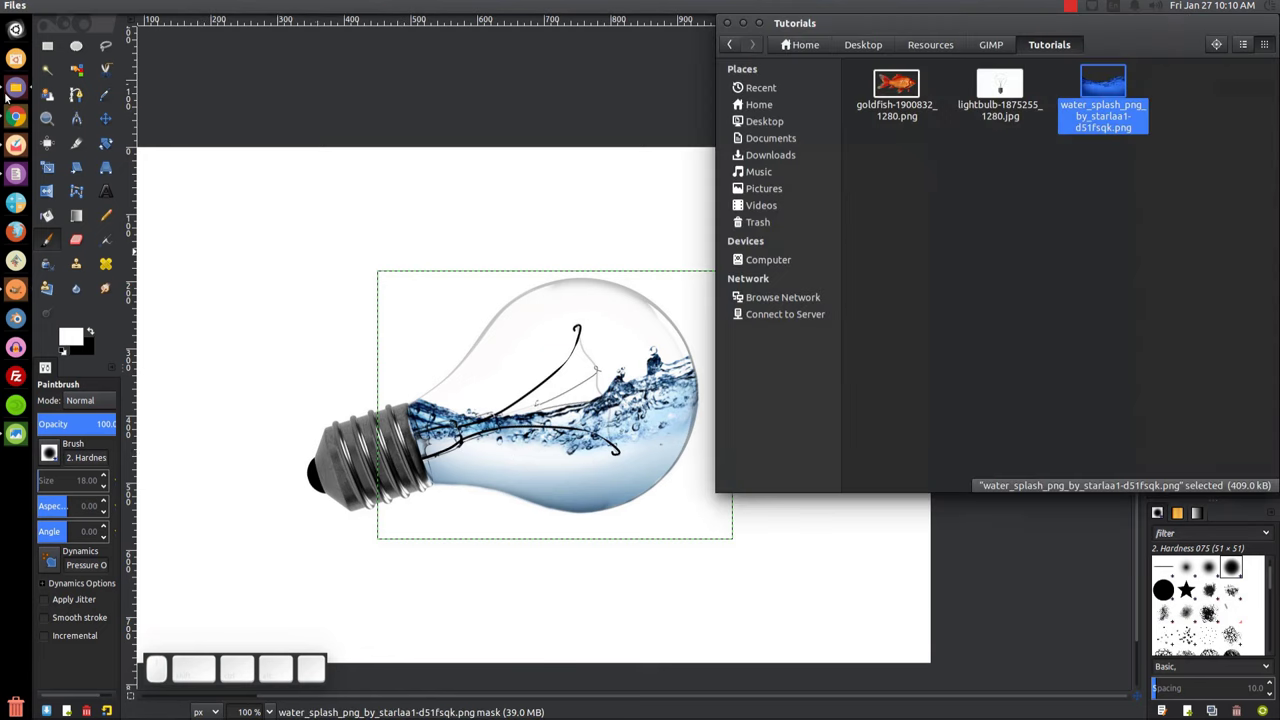
pyautogui.moveTo(908, 88); pyautogui.dragTo(565, 531)
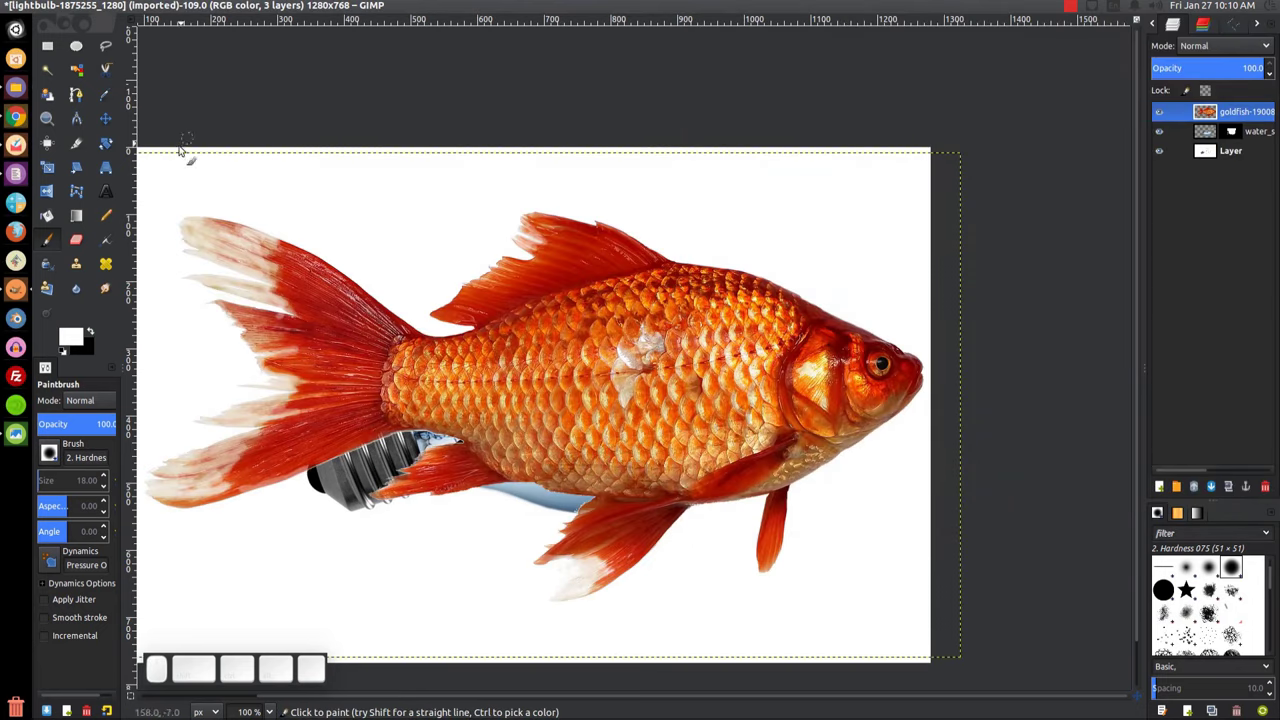
# Scale the goldfish layer to 184 × 108 px and place it in the water inside the bulb
pyautogui.click(45, 168)
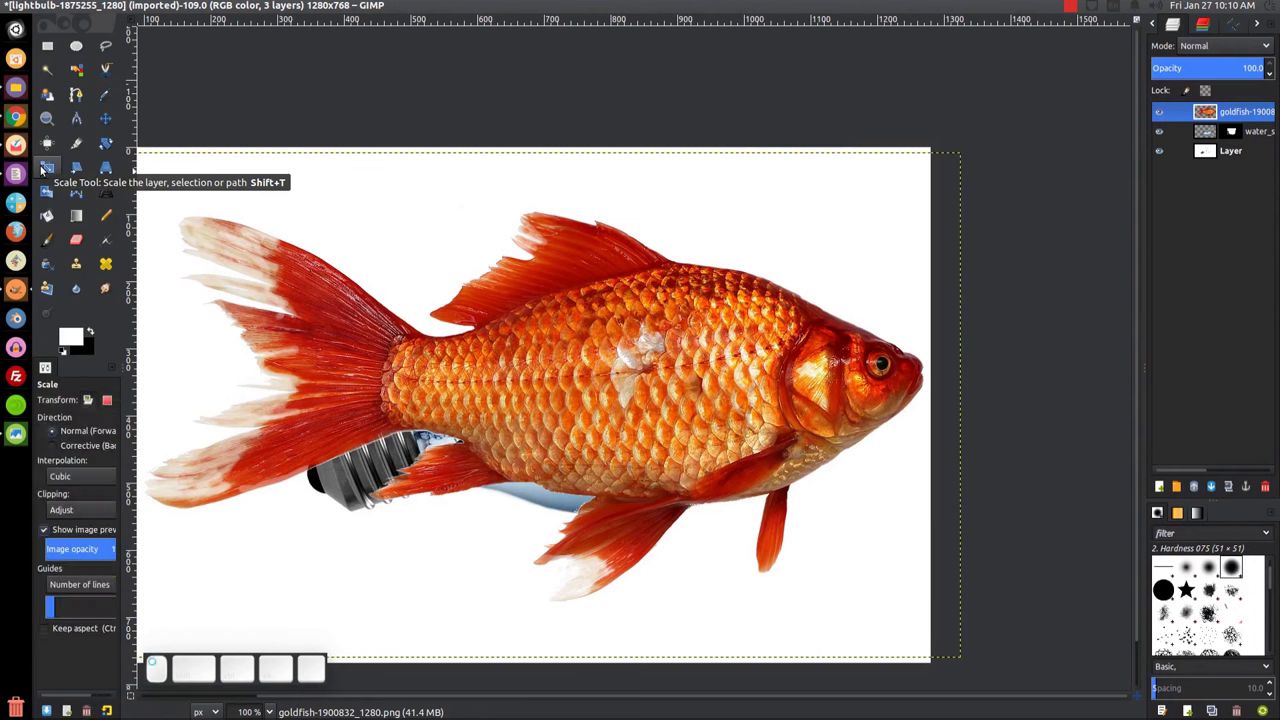
pyautogui.click(736, 370)
pyautogui.moveTo(972, 673); pyautogui.dragTo(258, 224)
pyautogui.moveTo(180, 200); pyautogui.dragTo(590, 478)
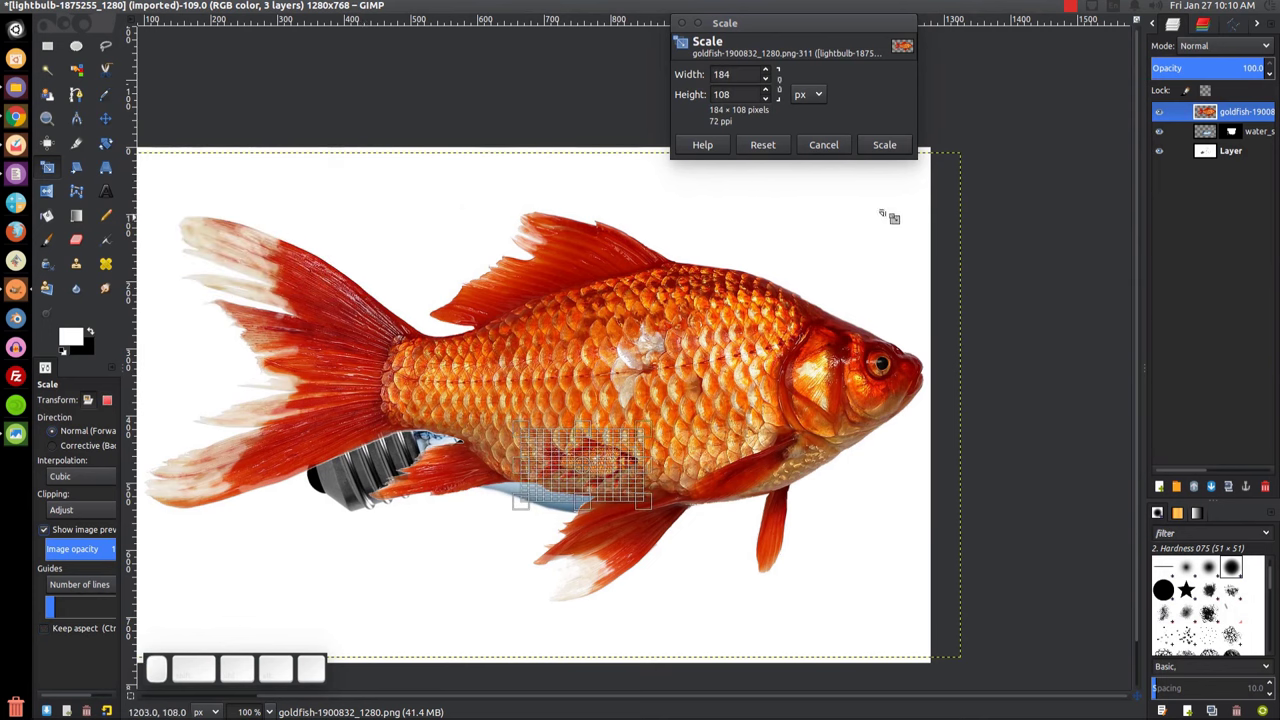
pyautogui.click(884, 144)
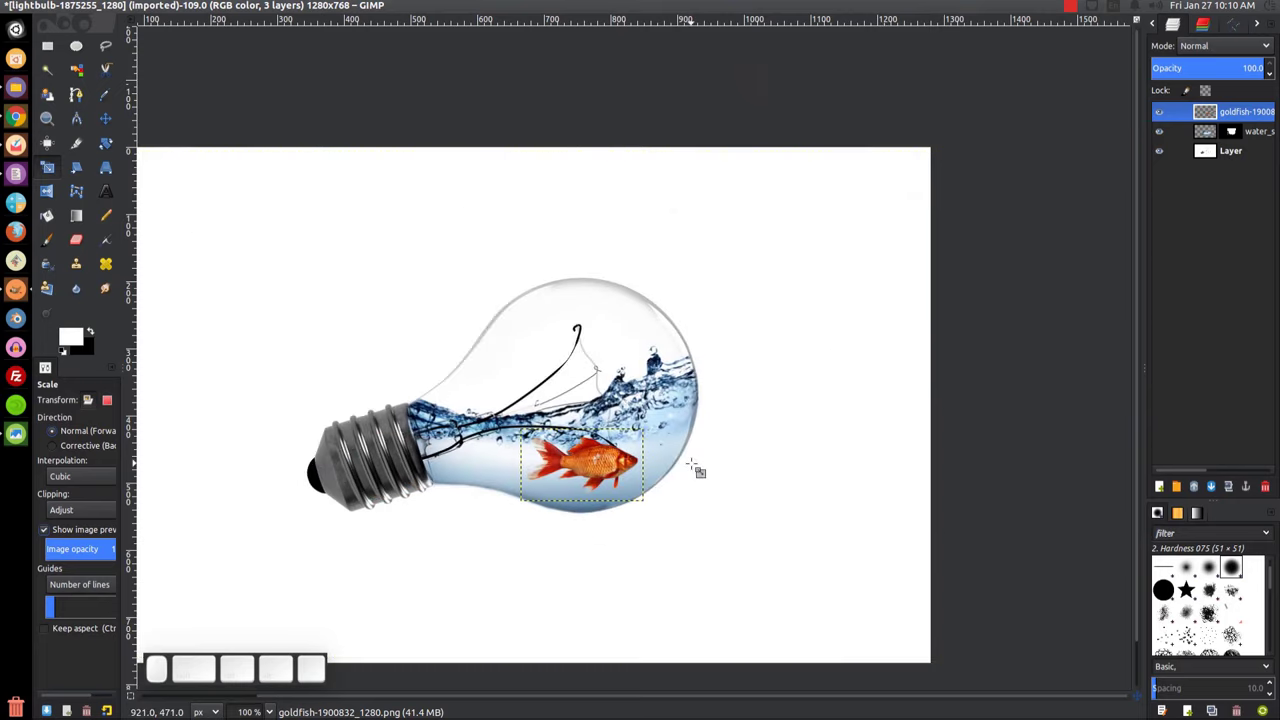
pyautogui.moveTo(697, 470); pyautogui.dragTo(759, 452)
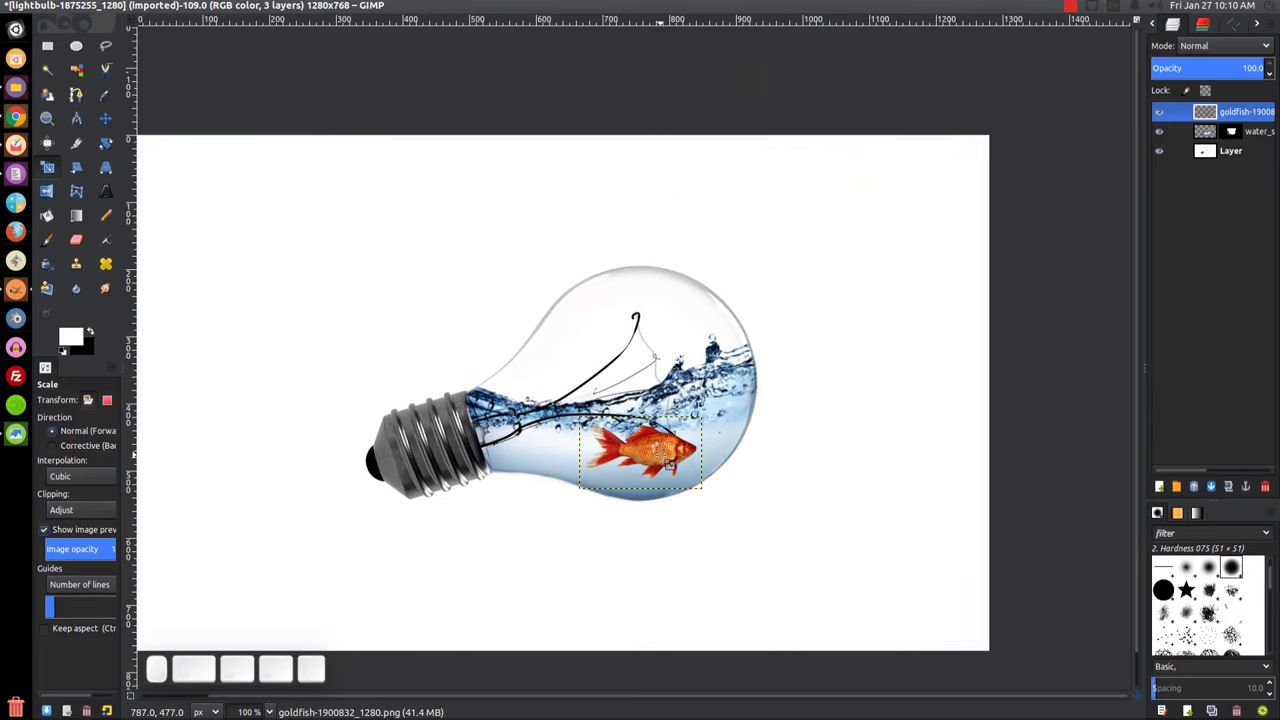
# Scale the goldfish layer down to 155 × 91 px and shift it slightly lower in the water inside the bulb
pyautogui.click(668, 464)
pyautogui.moveTo(717, 504); pyautogui.dragTo(697, 492)
pyautogui.click(882, 146)
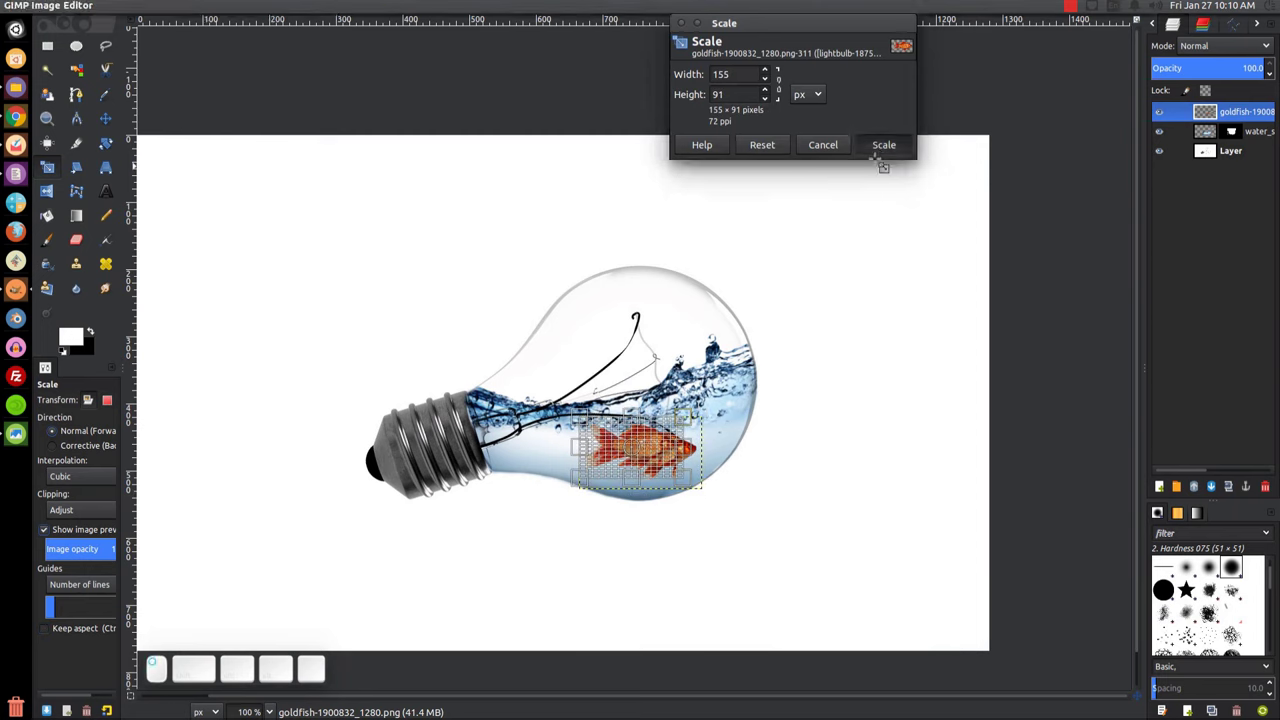
pyautogui.click(105, 118)
pyautogui.moveTo(649, 450)
pyautogui.mouseDown()
pyautogui.moveTo(635, 455)
pyautogui.moveTo(645, 470)
pyautogui.moveTo(638, 460)
pyautogui.mouseUp()
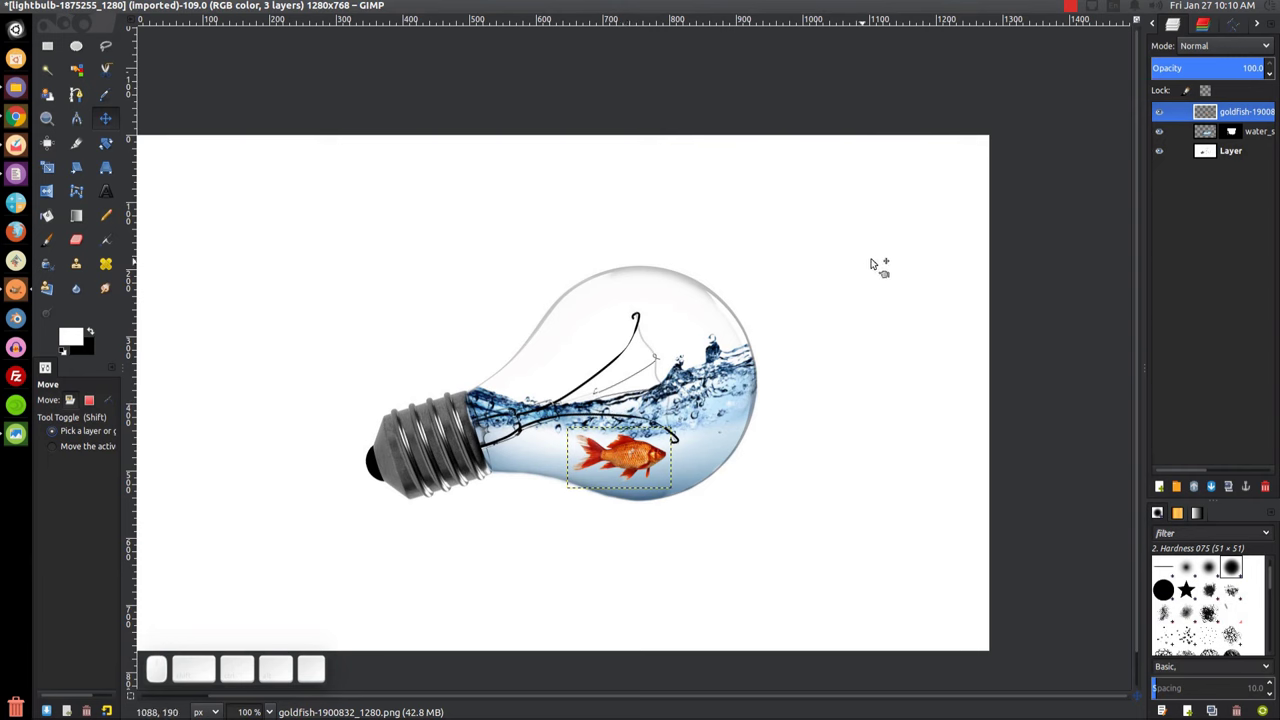
# Set the goldfish layer's blend mode to Multiply
pyautogui.click(1208, 46)
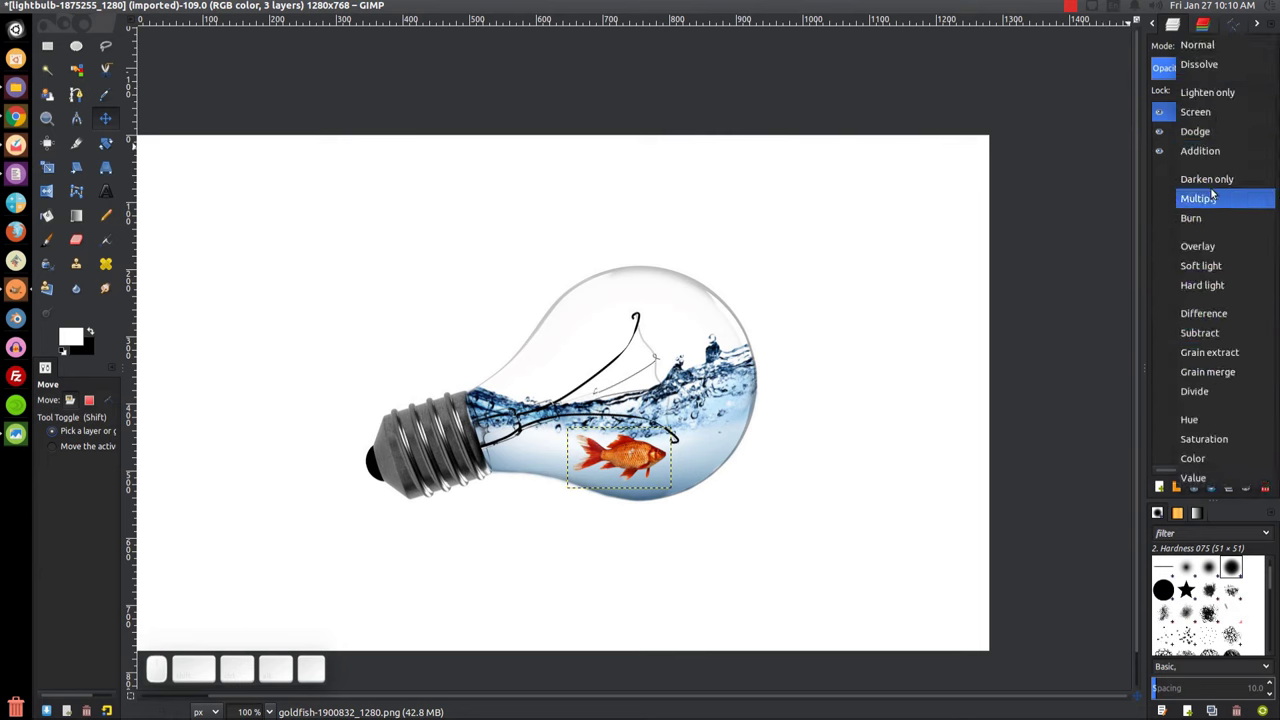
pyautogui.click(1213, 197)
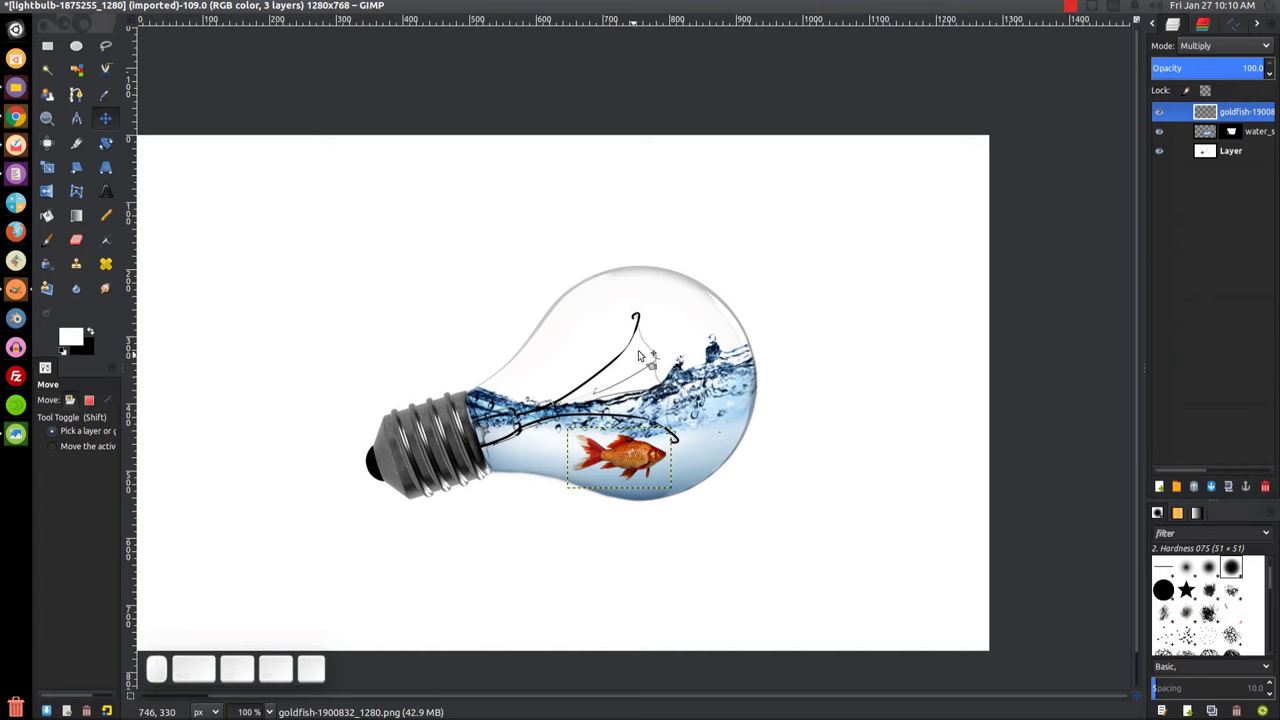
pyautogui.moveTo(657, 303); pyautogui.dragTo(670, 332)
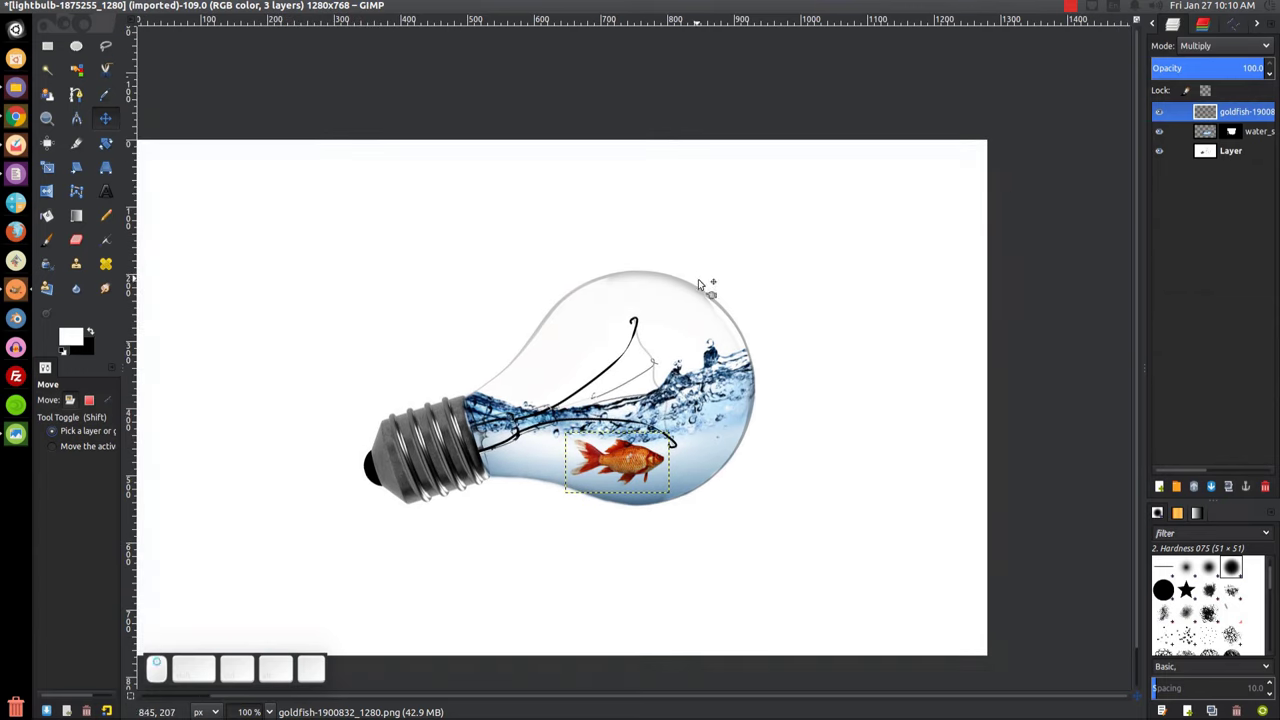
# Check the reference thumbnail2.png in Image Viewer and adjust the water splash layer to hue -9, lightness 2 and saturation 23
pyautogui.click(1207, 134)
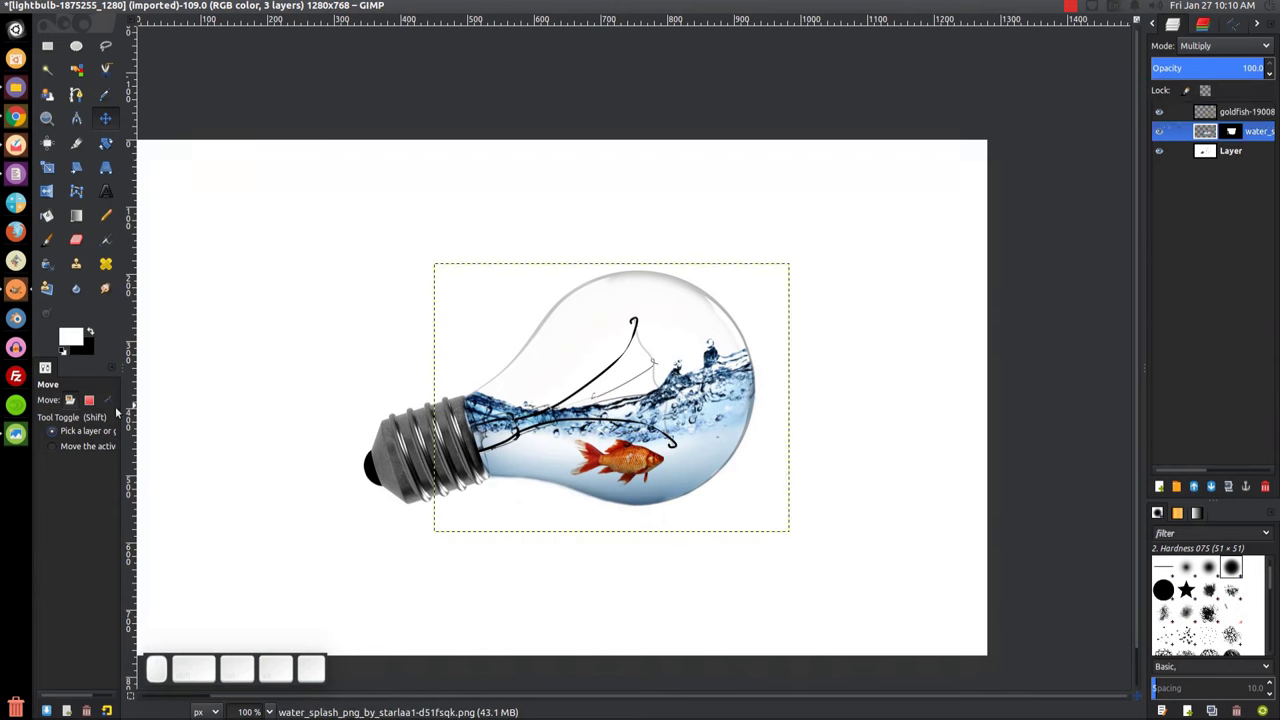
pyautogui.click(10, 440)
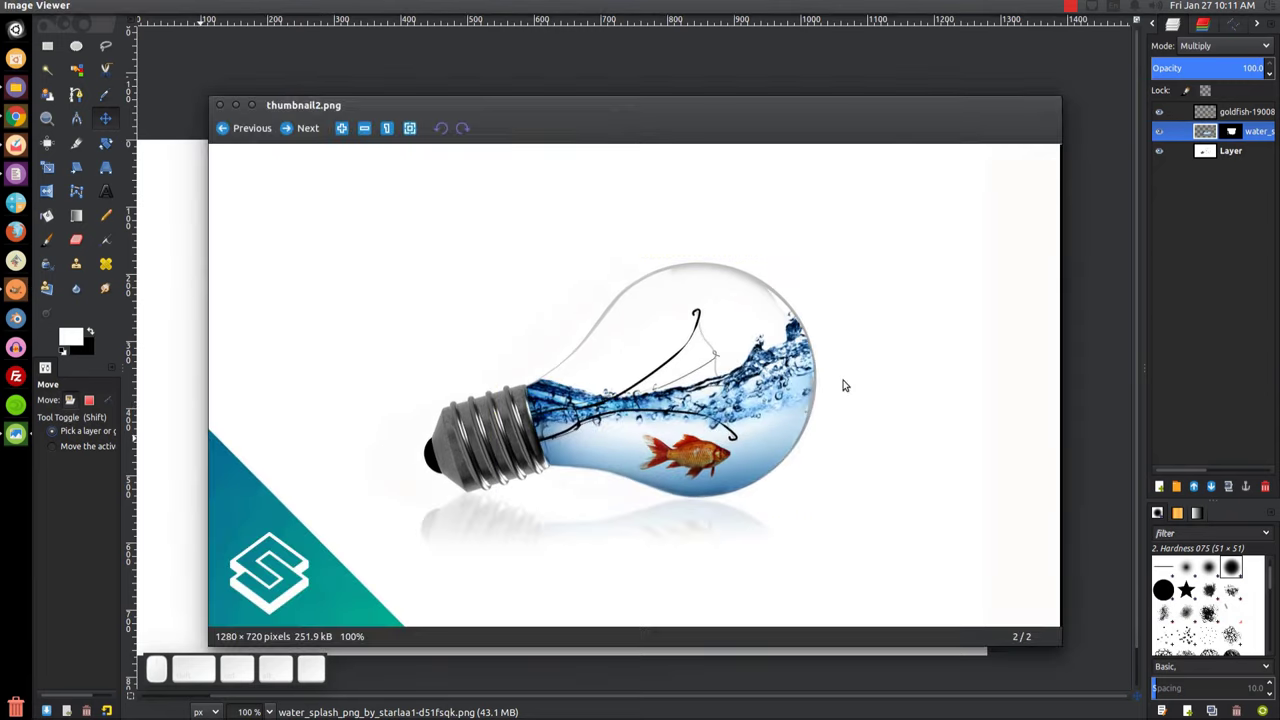
pyautogui.click(236, 106)
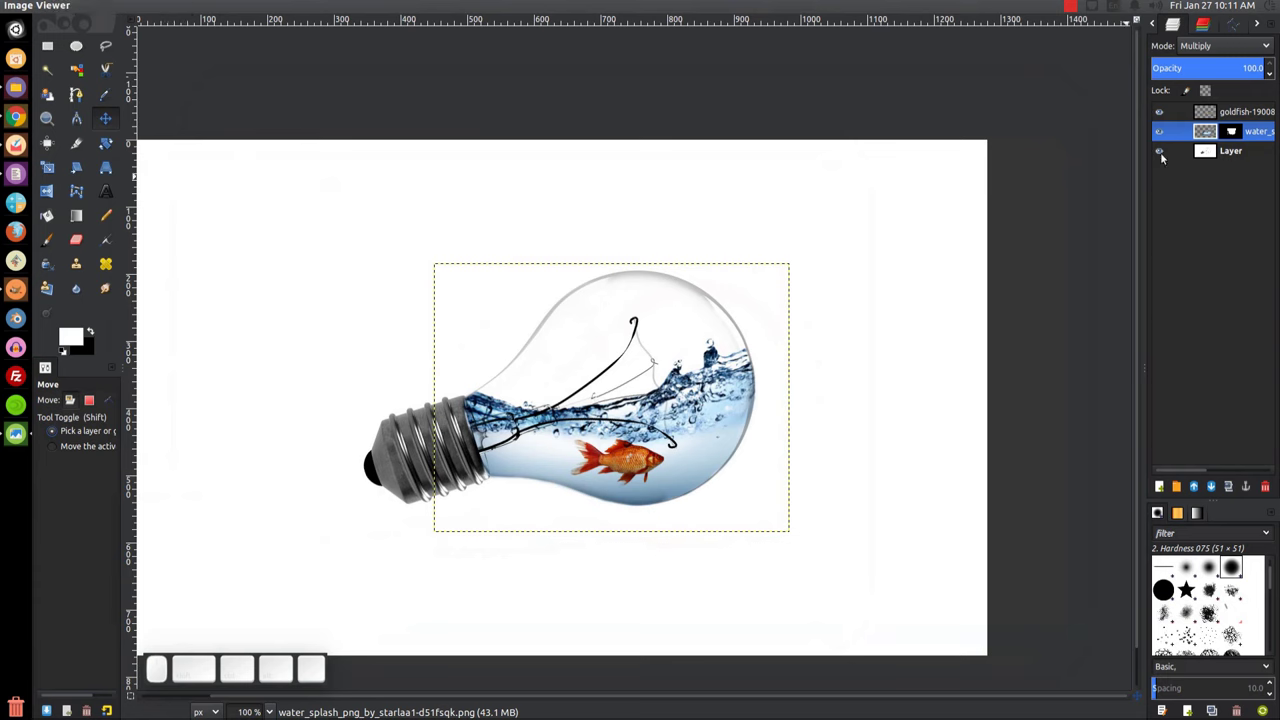
pyautogui.click(257, 6)
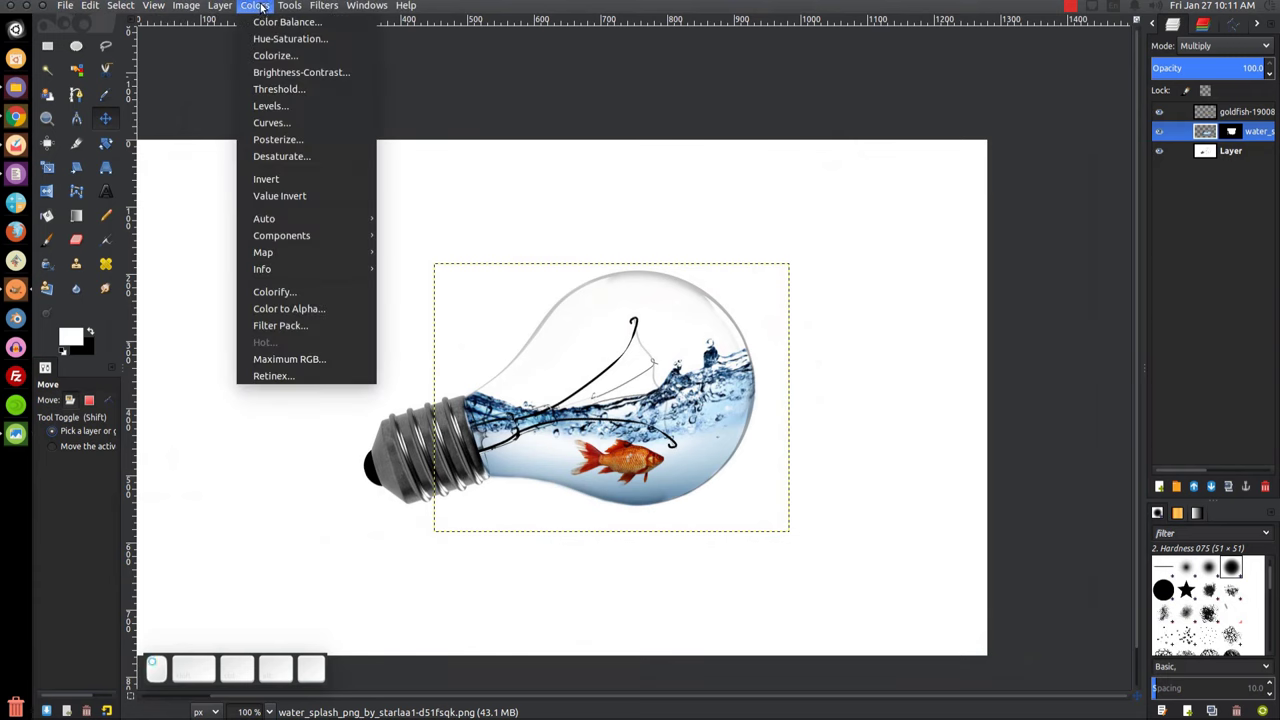
pyautogui.click(280, 38)
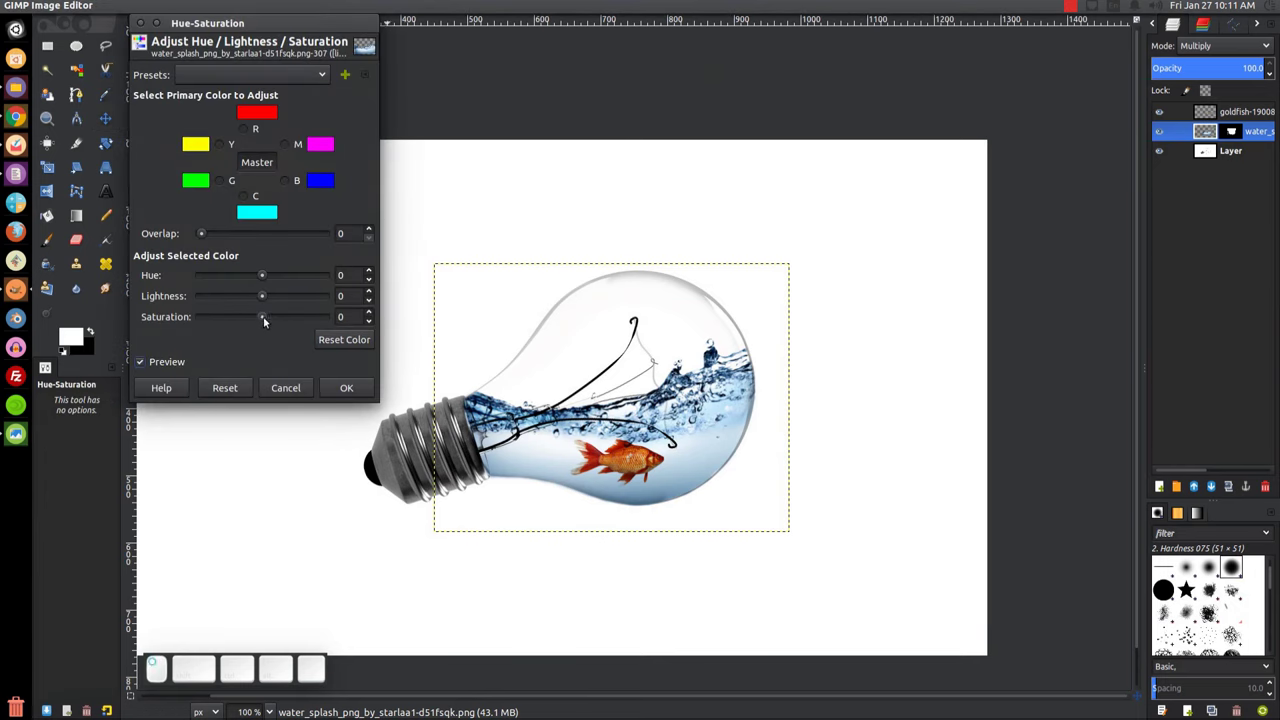
pyautogui.scroll(-2, 280, 317)
pyautogui.scroll(-1, 263, 296)
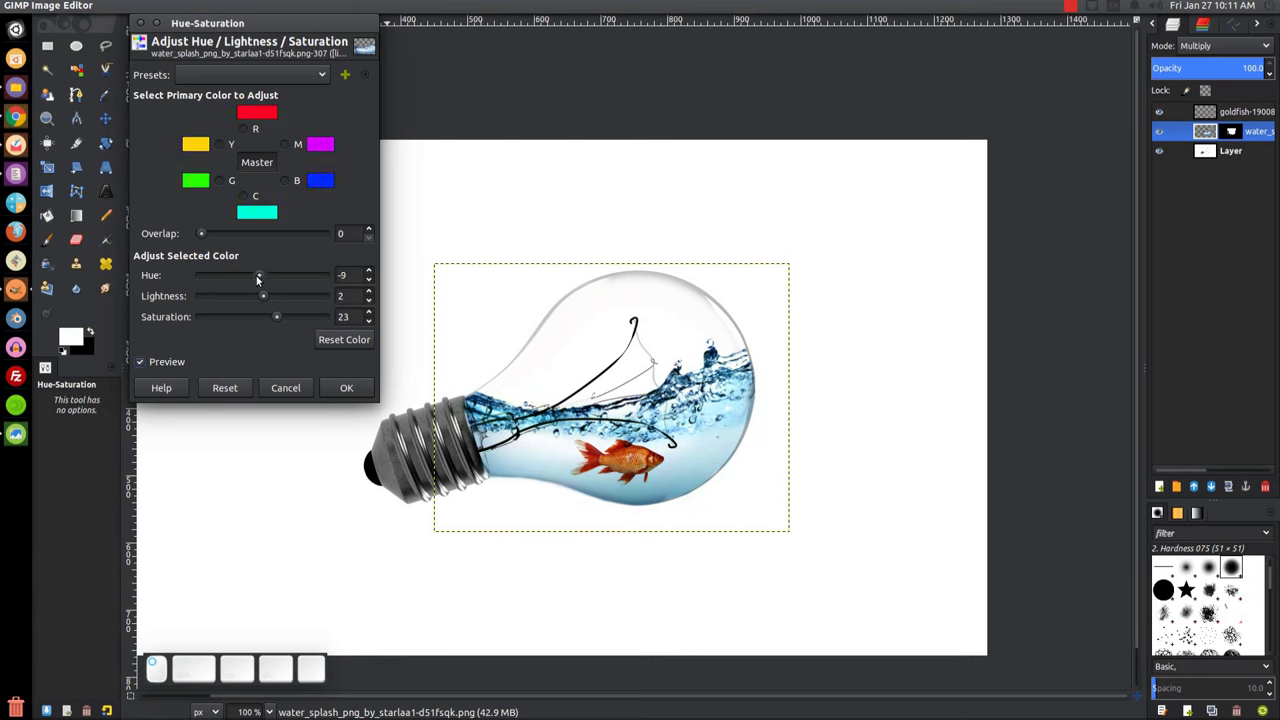
pyautogui.moveTo(261, 279); pyautogui.dragTo(257, 281)
pyautogui.click(340, 388)
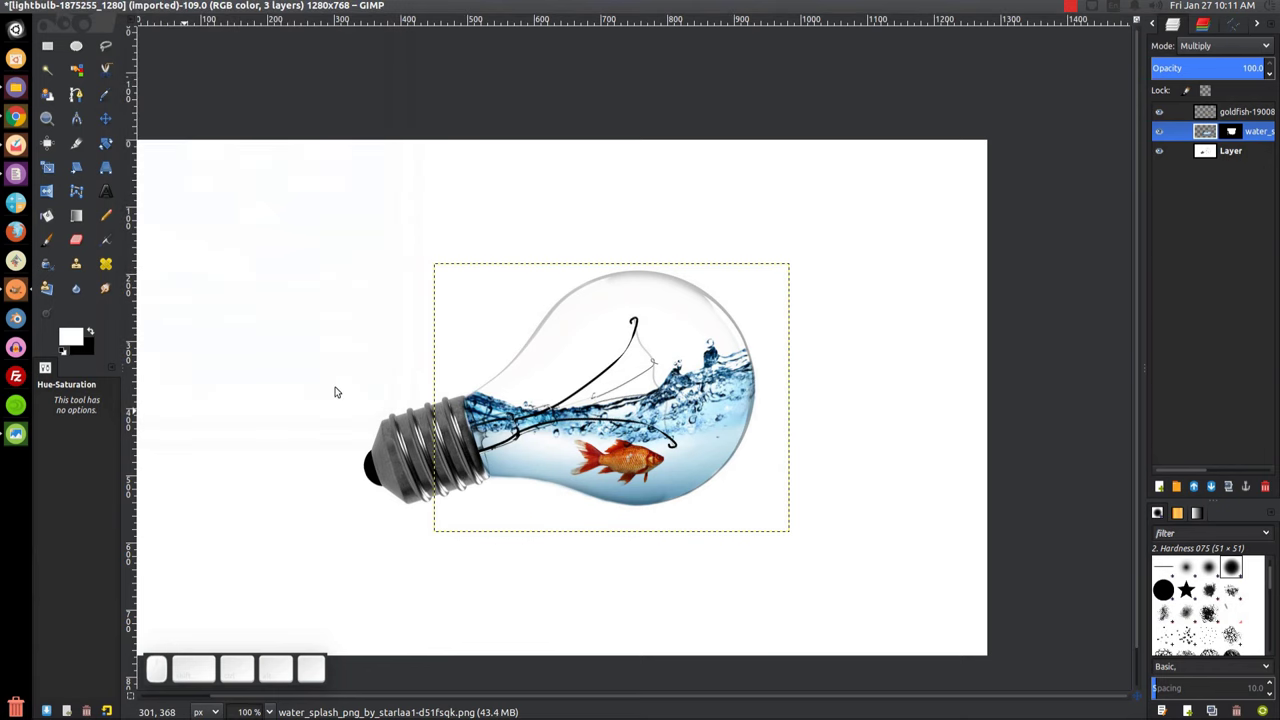
# Check the reference thumbnail2.png in Image Viewer again and flatten the composite into a single layer
pyautogui.click(16, 434)
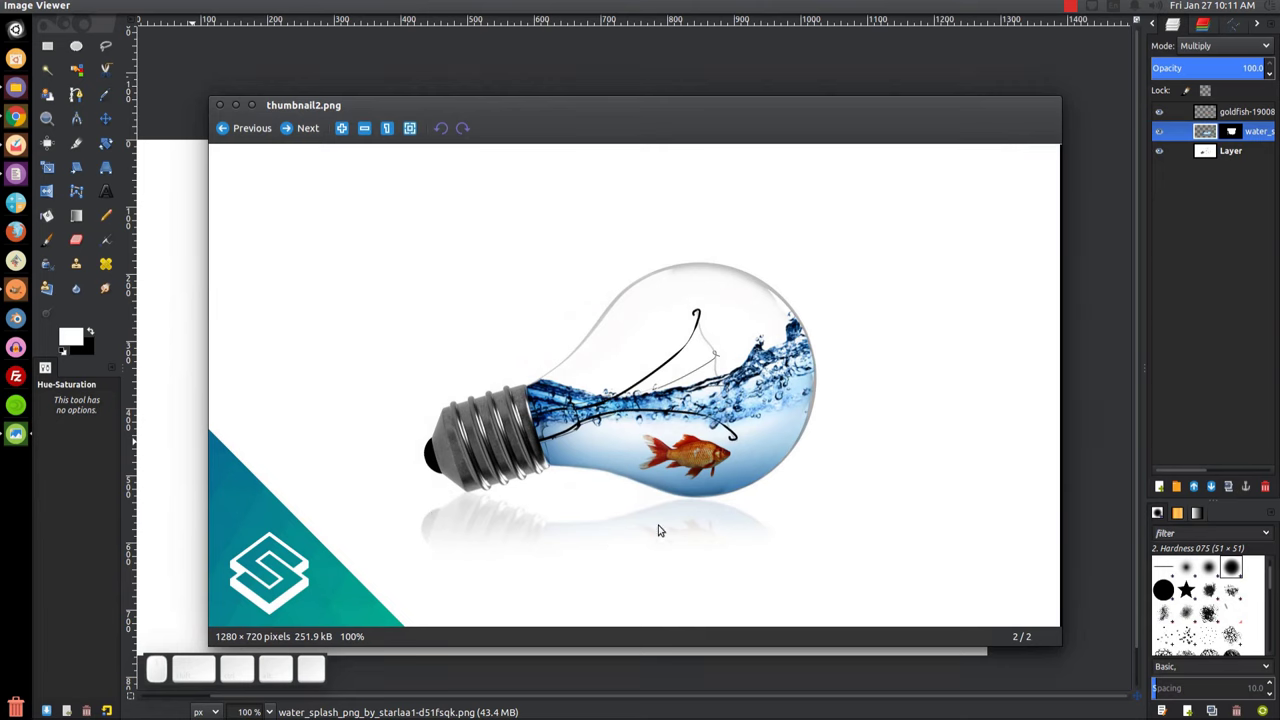
pyautogui.click(236, 105)
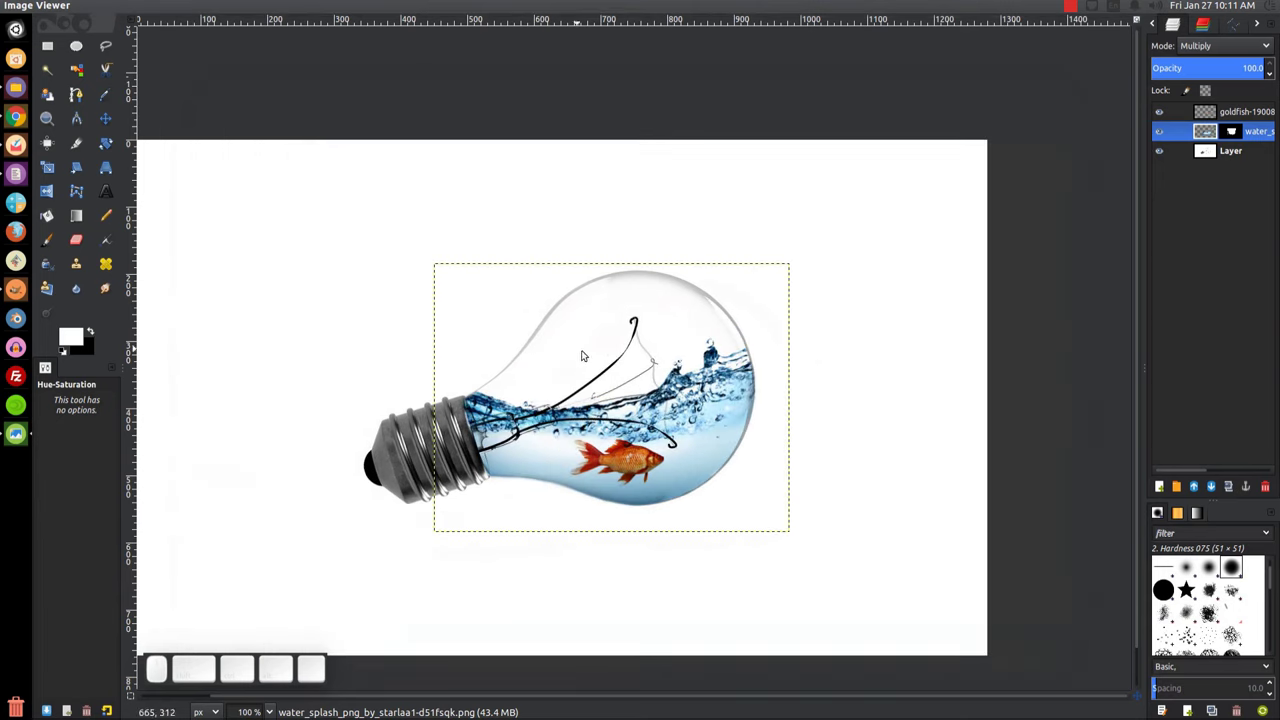
pyautogui.rightClick(1242, 152)
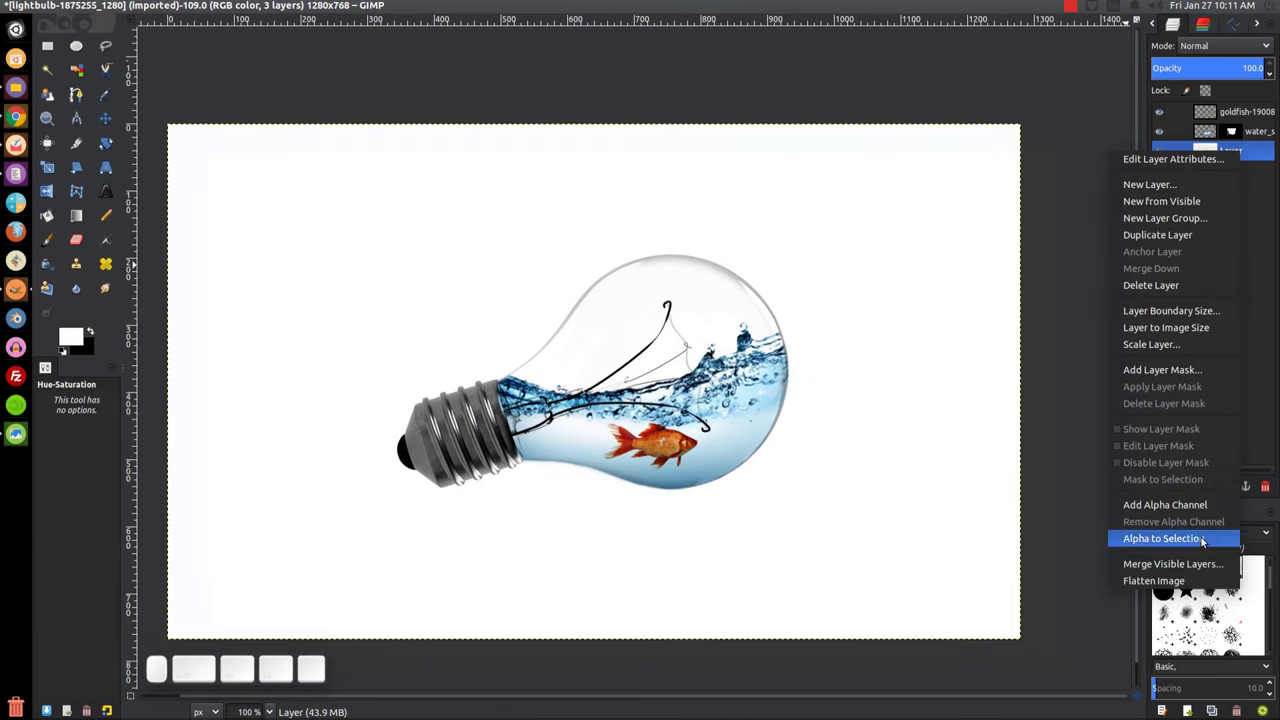
pyautogui.click(1155, 580)
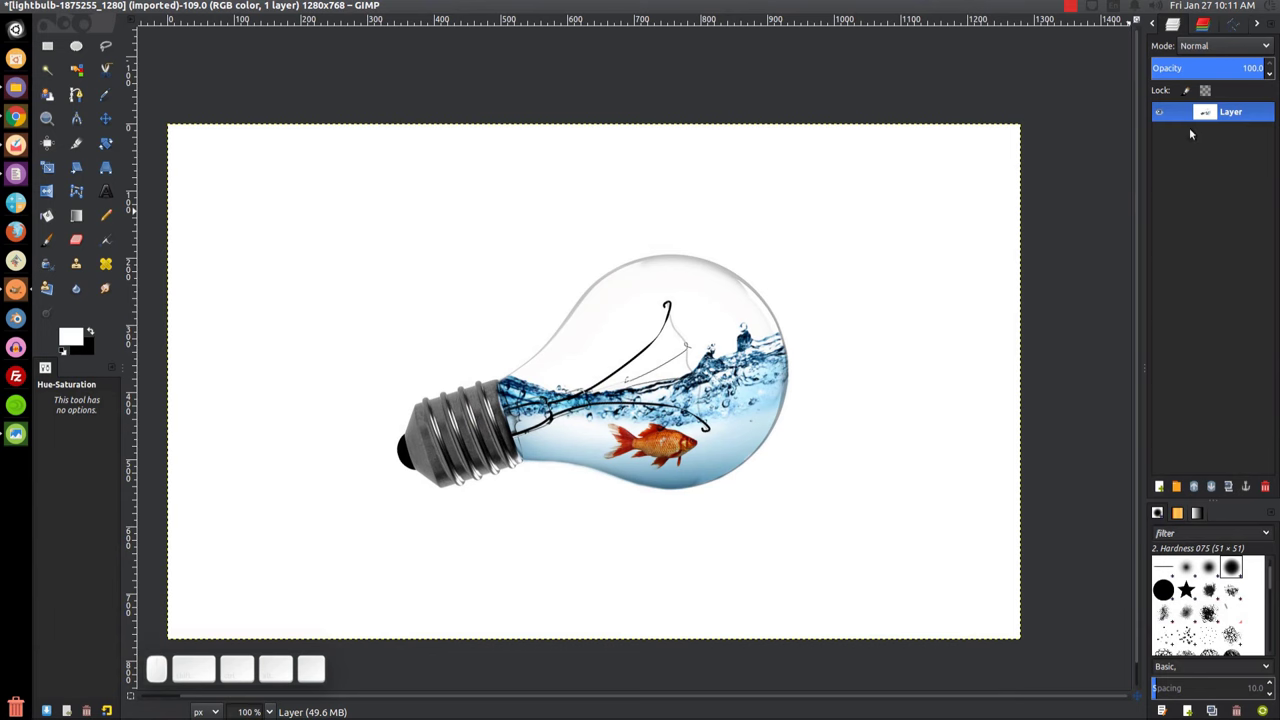
# Copy the flattened image, paste it as a new layer and flip that copy vertically
pyautogui.hotkey('ctrl', 'c')
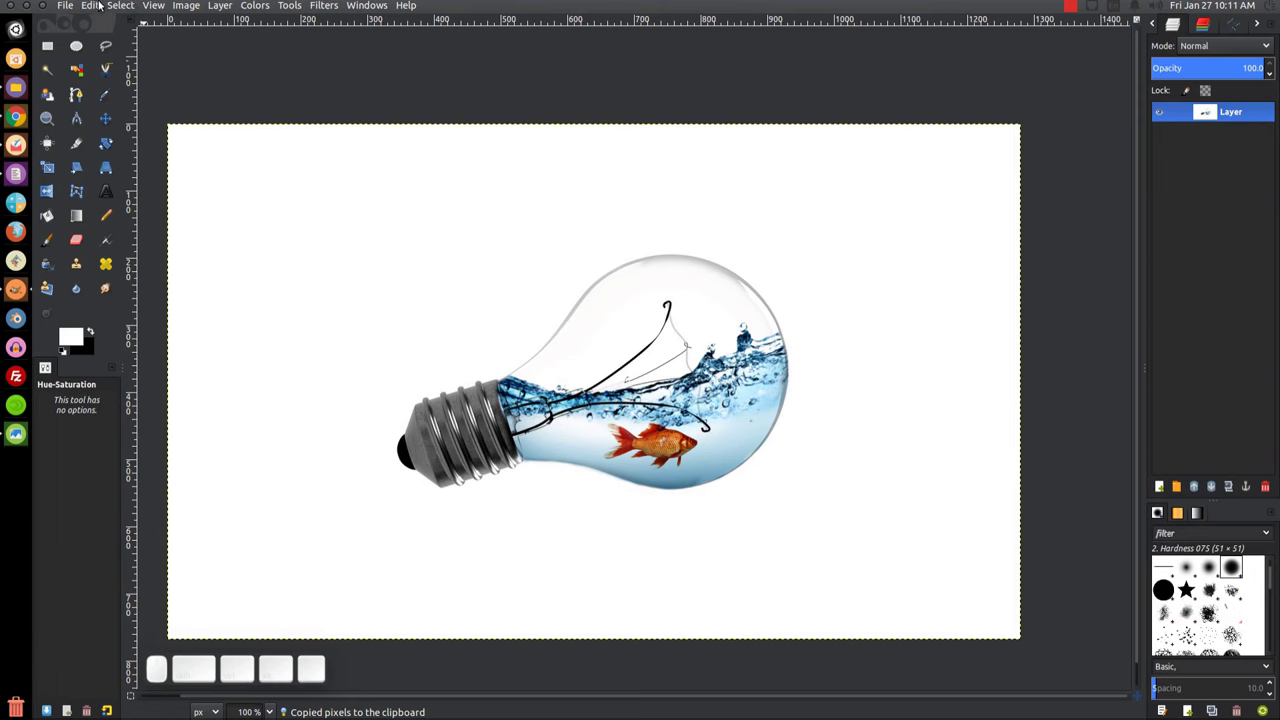
pyautogui.click(97, 6)
pyautogui.moveTo(153, 182)
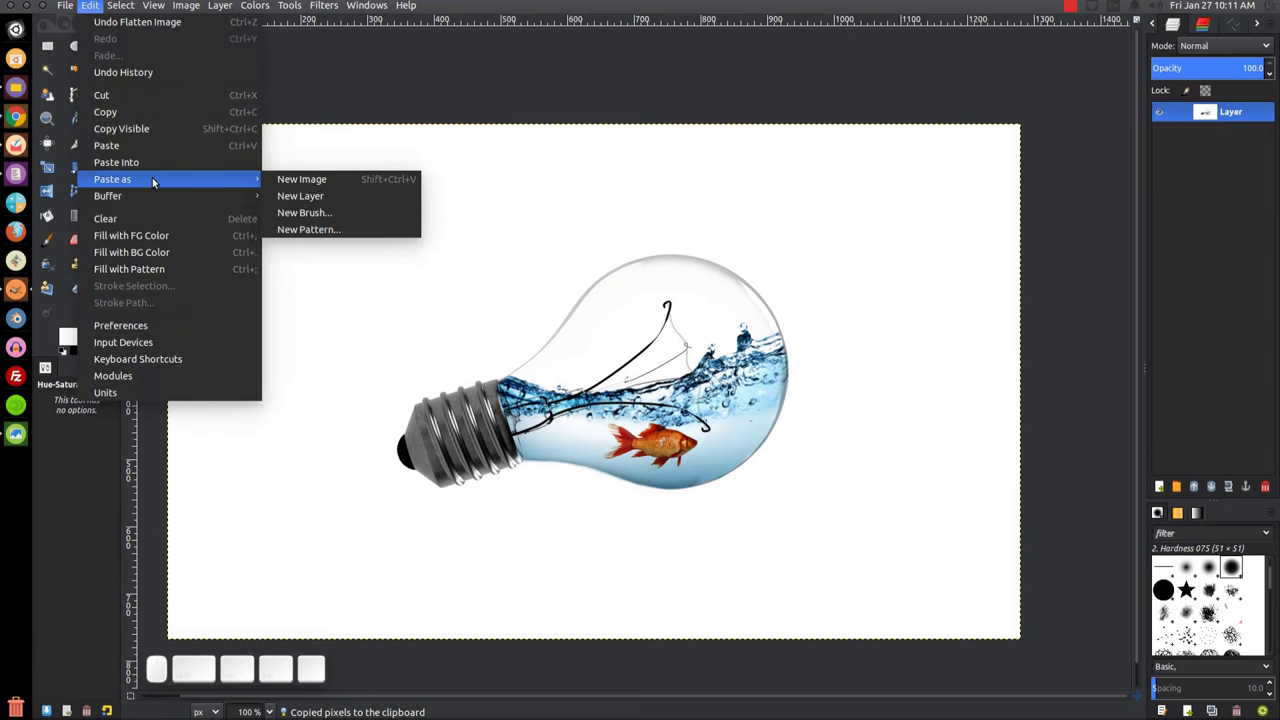
pyautogui.click(299, 197)
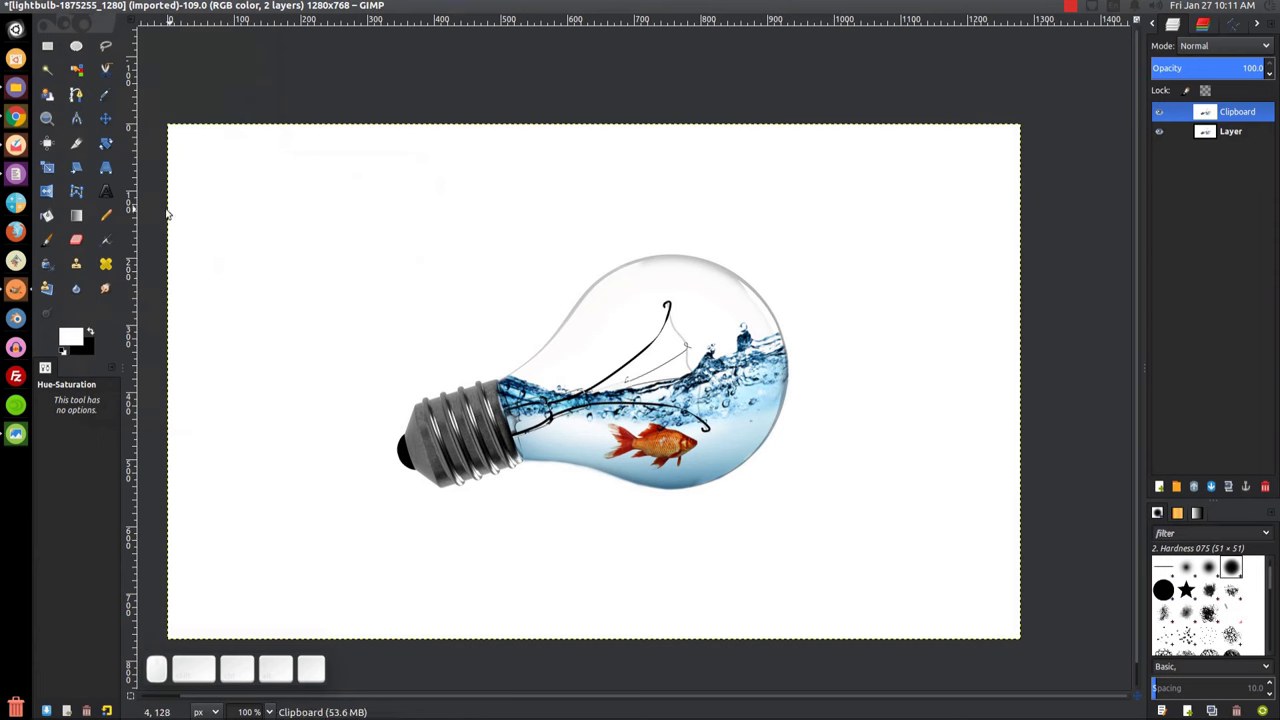
pyautogui.click(47, 190)
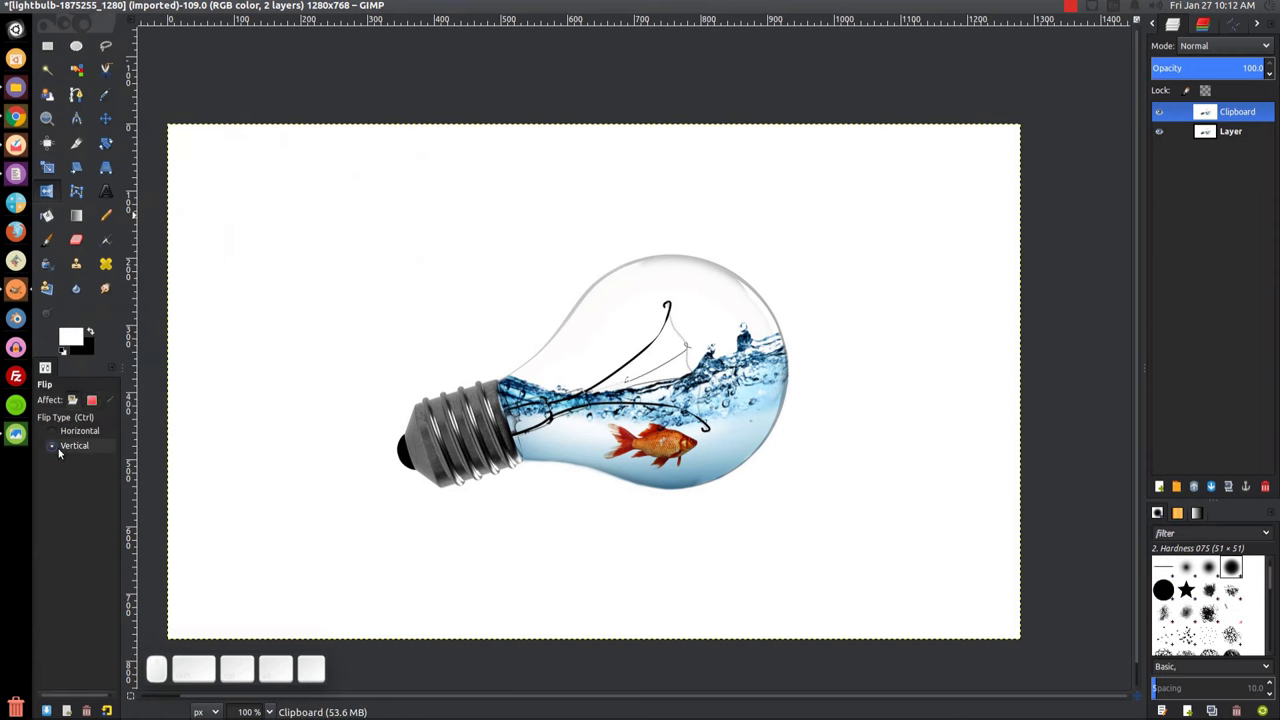
pyautogui.click(645, 365)
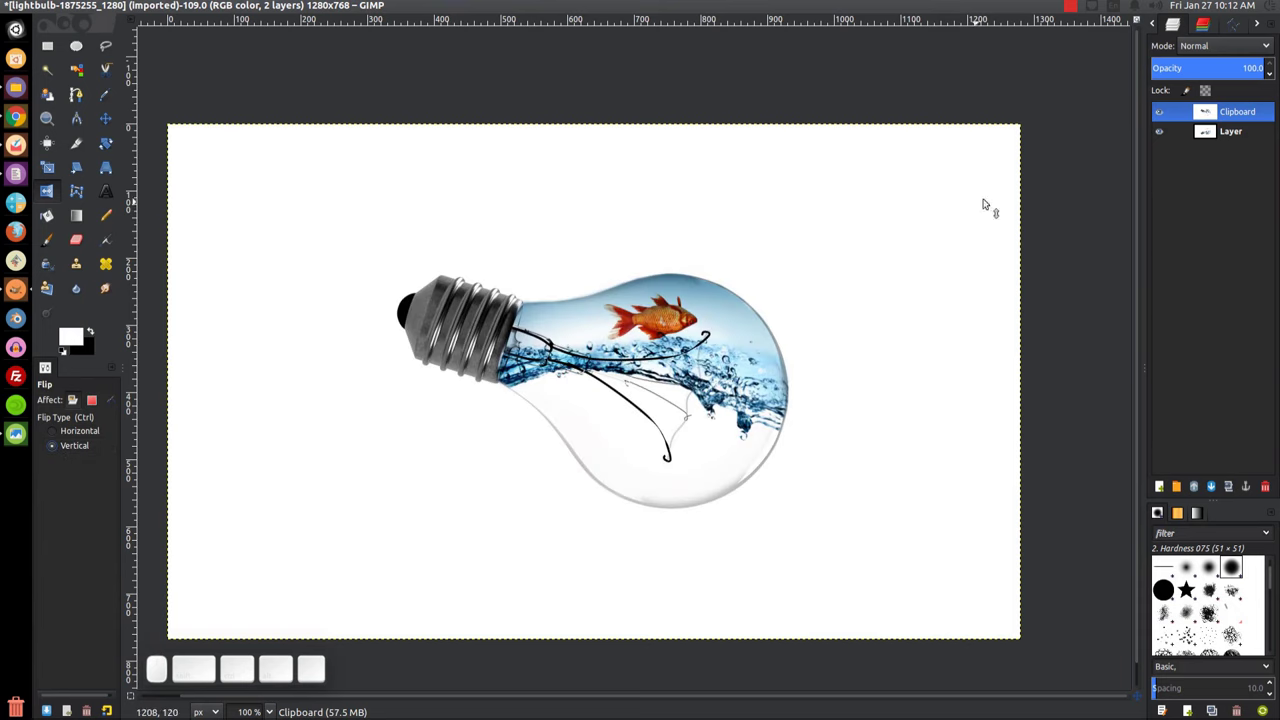
# Set the flipped copy's blend mode to Multiply and move it down so it mirrors the bulb directly beneath it
pyautogui.click(1240, 46)
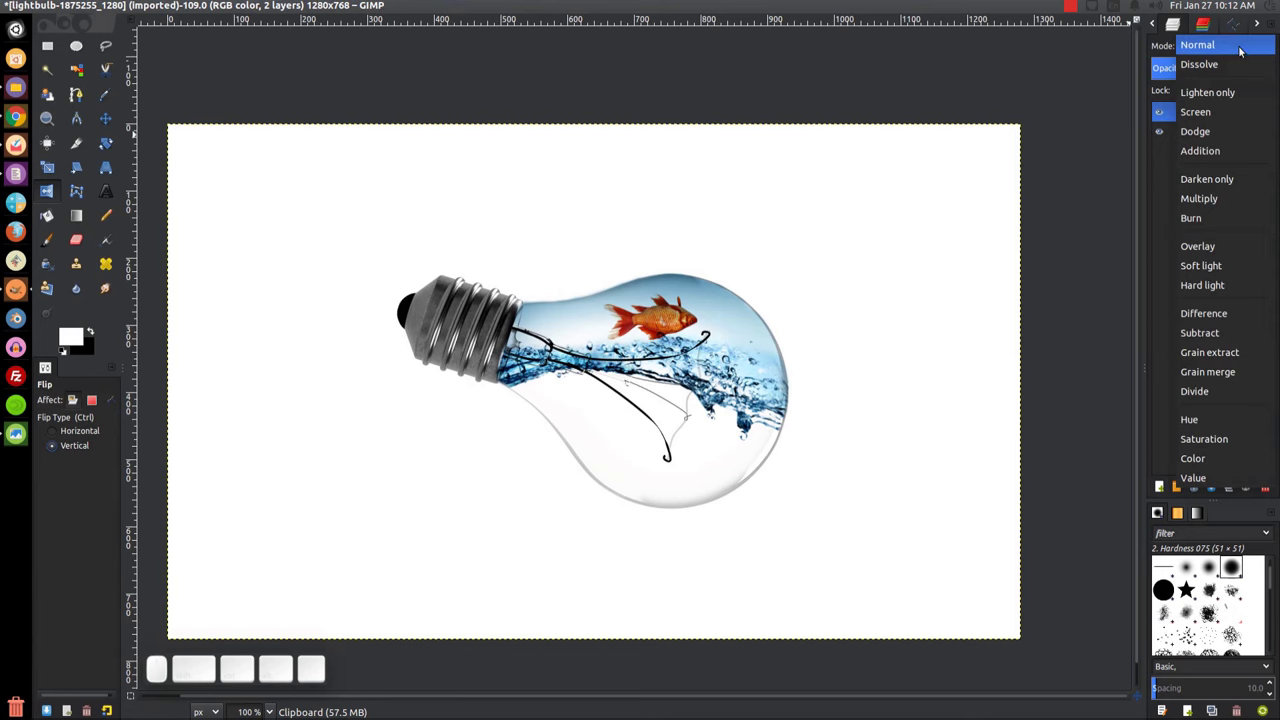
pyautogui.click(1203, 198)
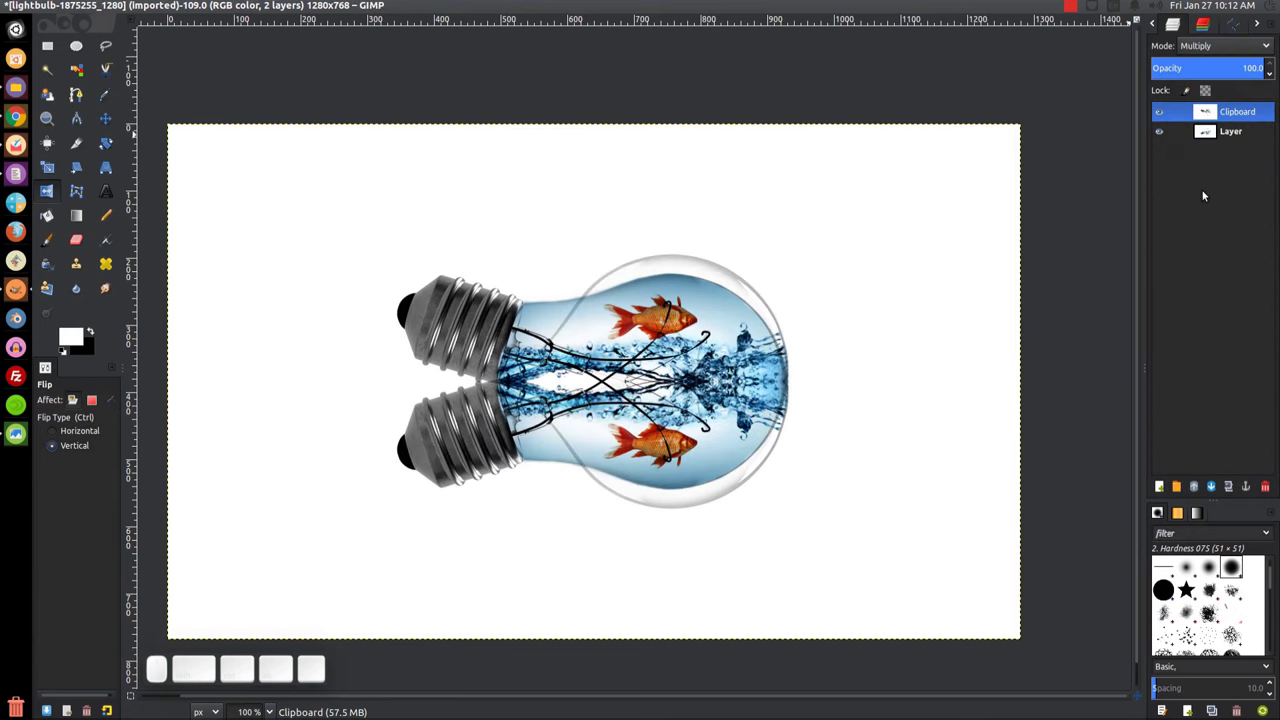
pyautogui.click(105, 118)
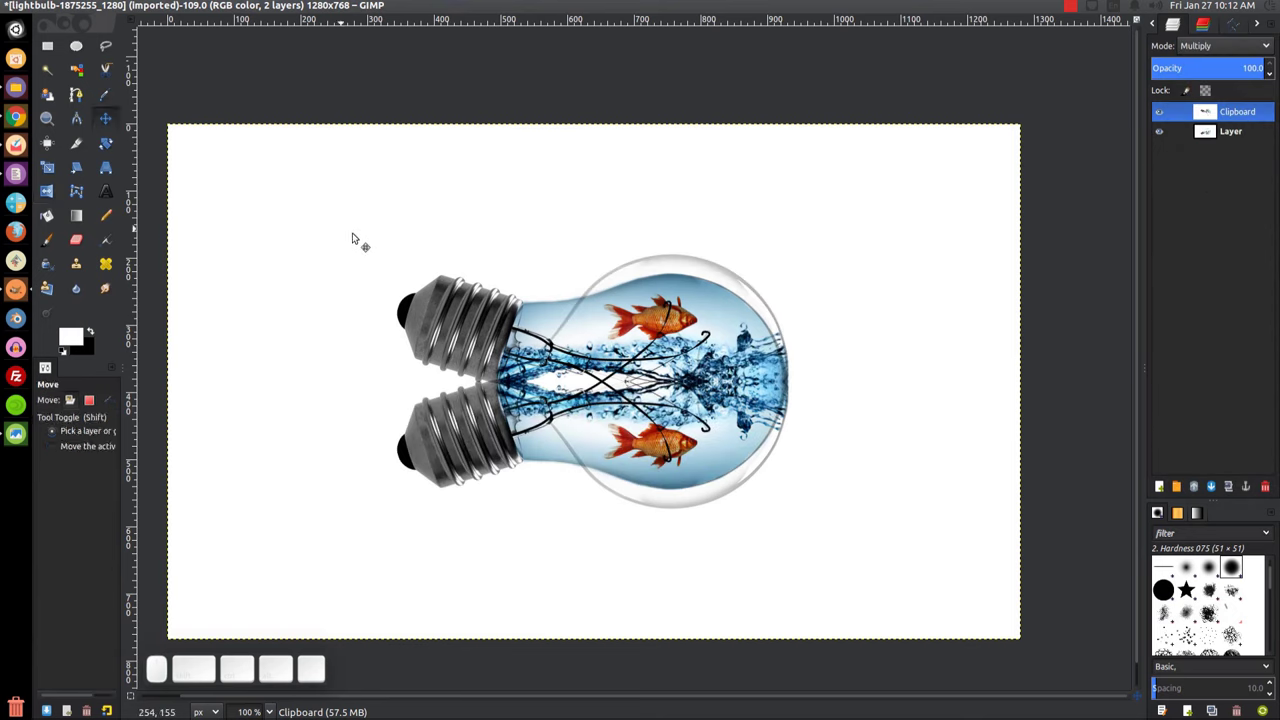
pyautogui.moveTo(493, 294); pyautogui.dragTo(514, 521)
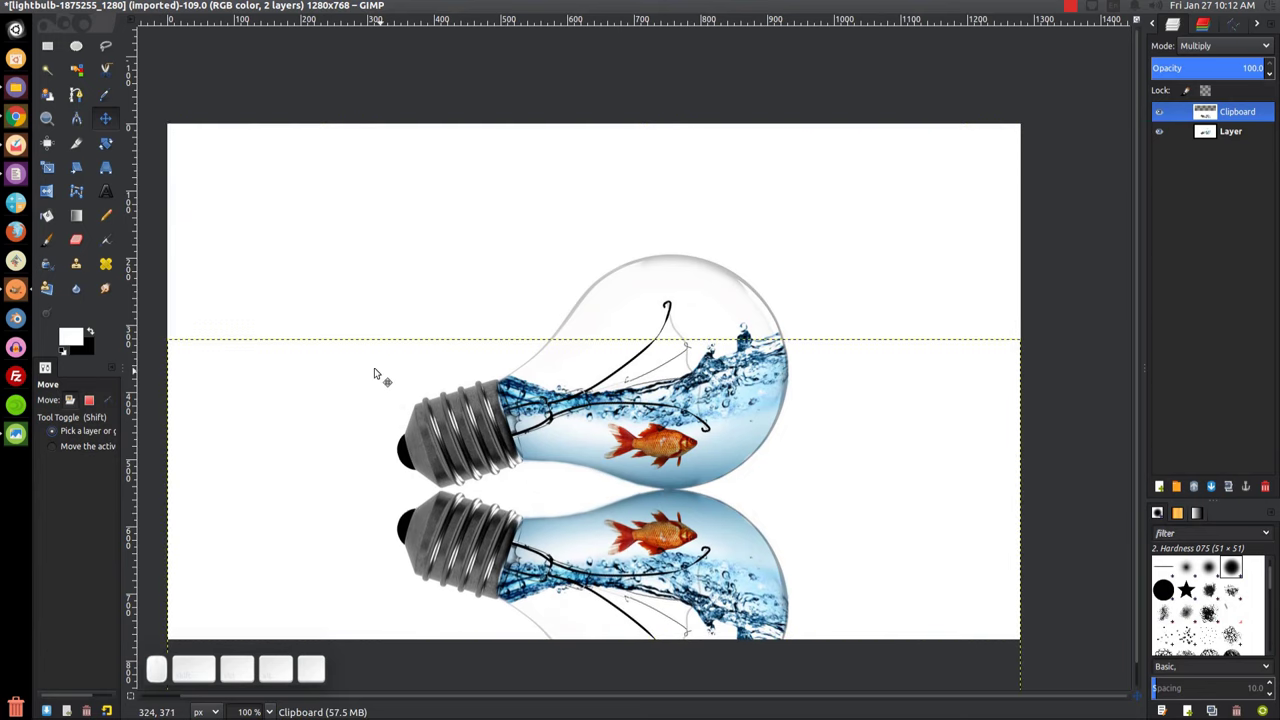
# Rotate the reflection layer by about 0.56 degrees and nudge it to line up with the bulb's underside
pyautogui.scroll(-2, 360, 325)
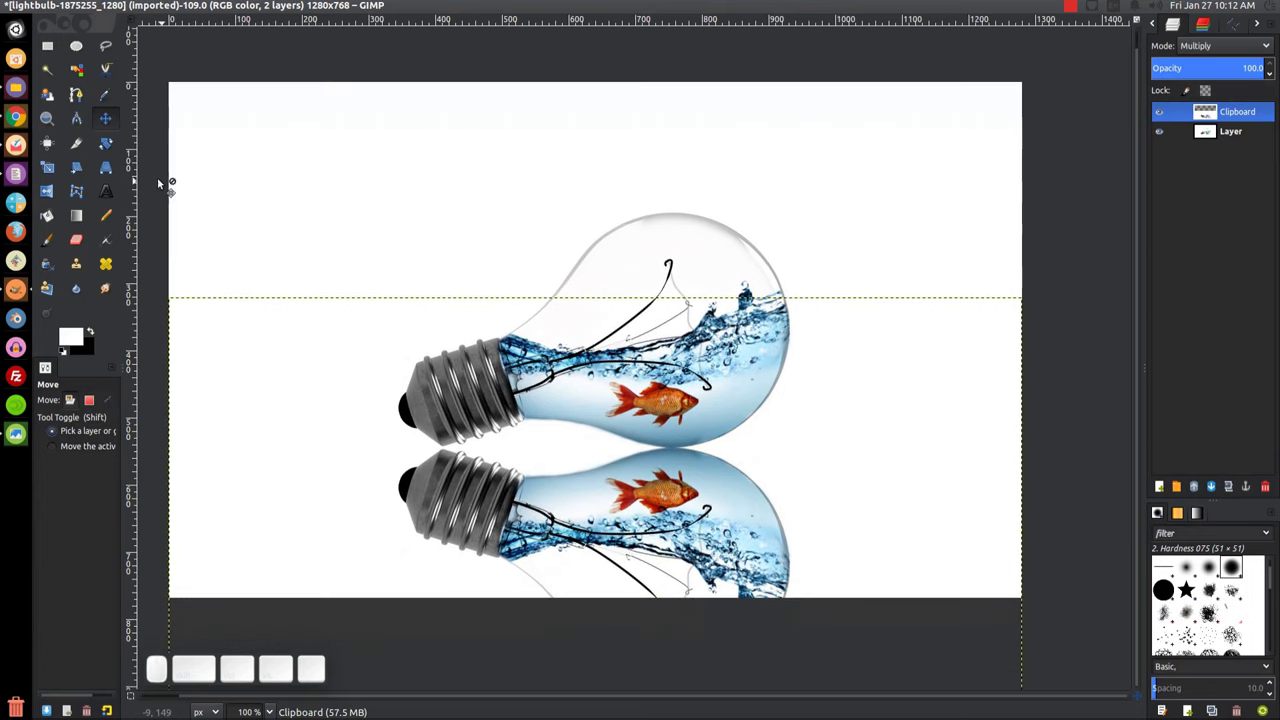
pyautogui.click(105, 143)
pyautogui.click(677, 503)
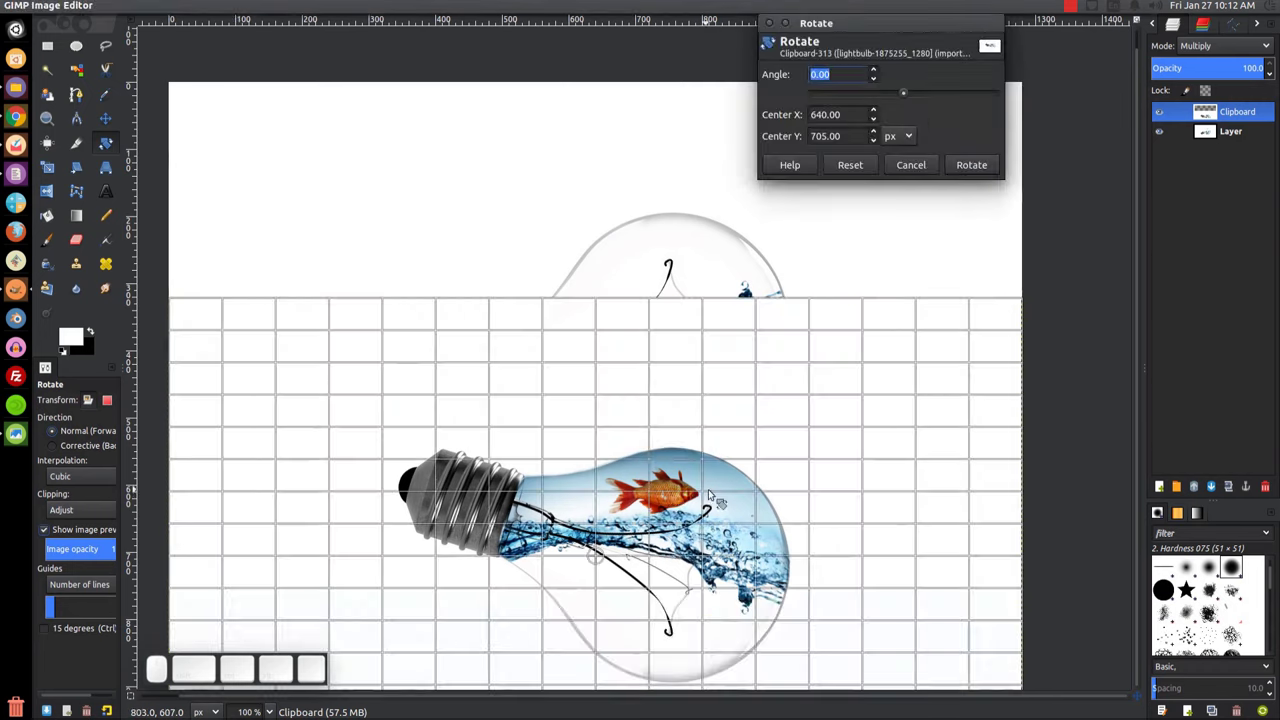
pyautogui.moveTo(925, 387); pyautogui.dragTo(929, 389)
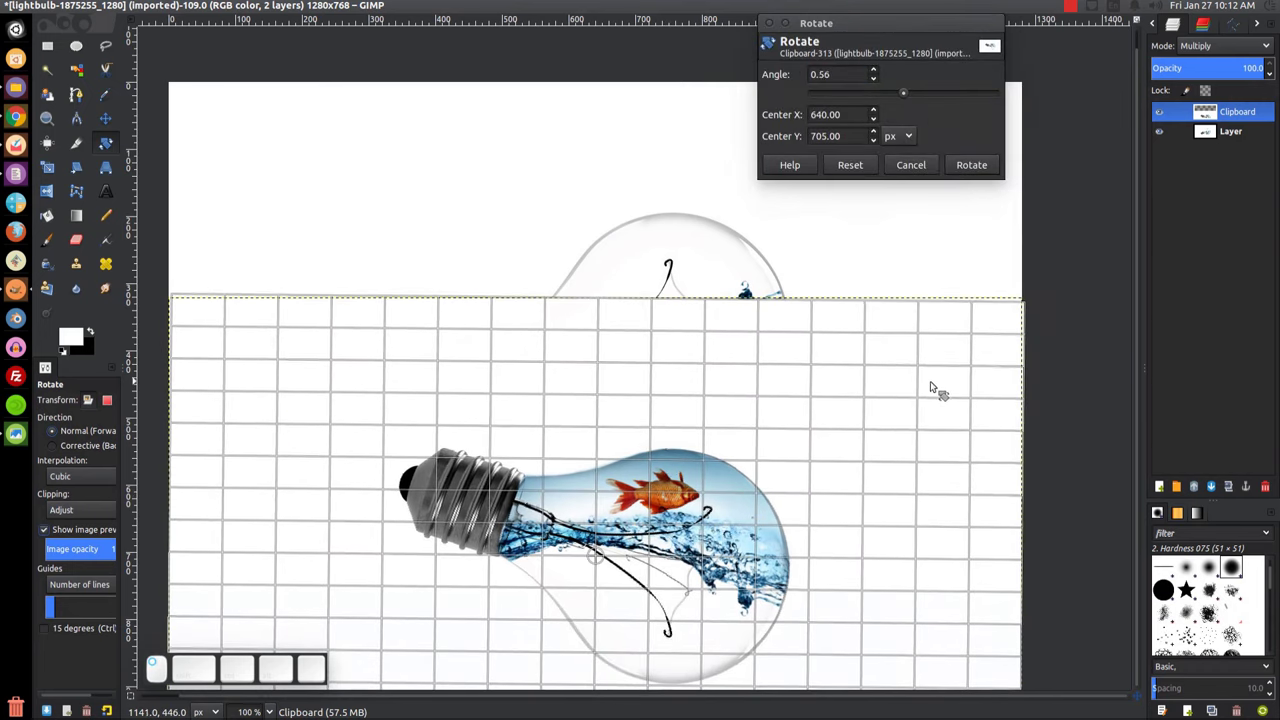
pyautogui.click(970, 165)
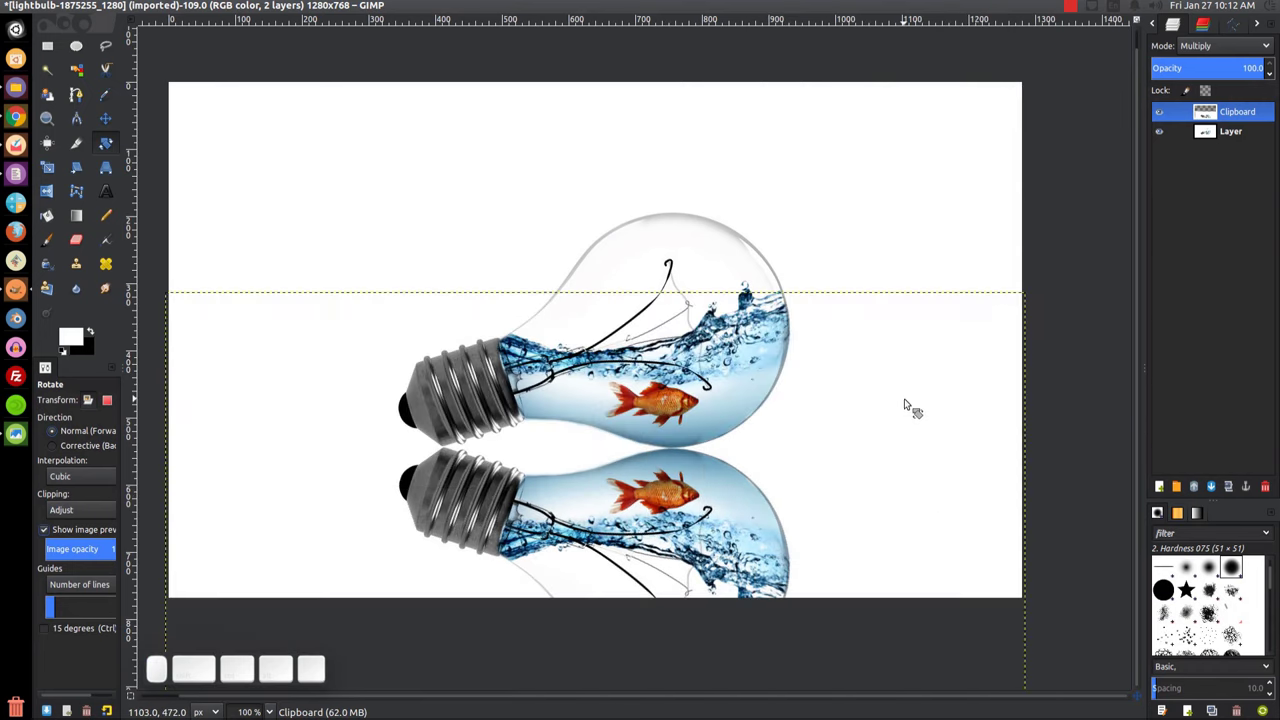
pyautogui.click(106, 120)
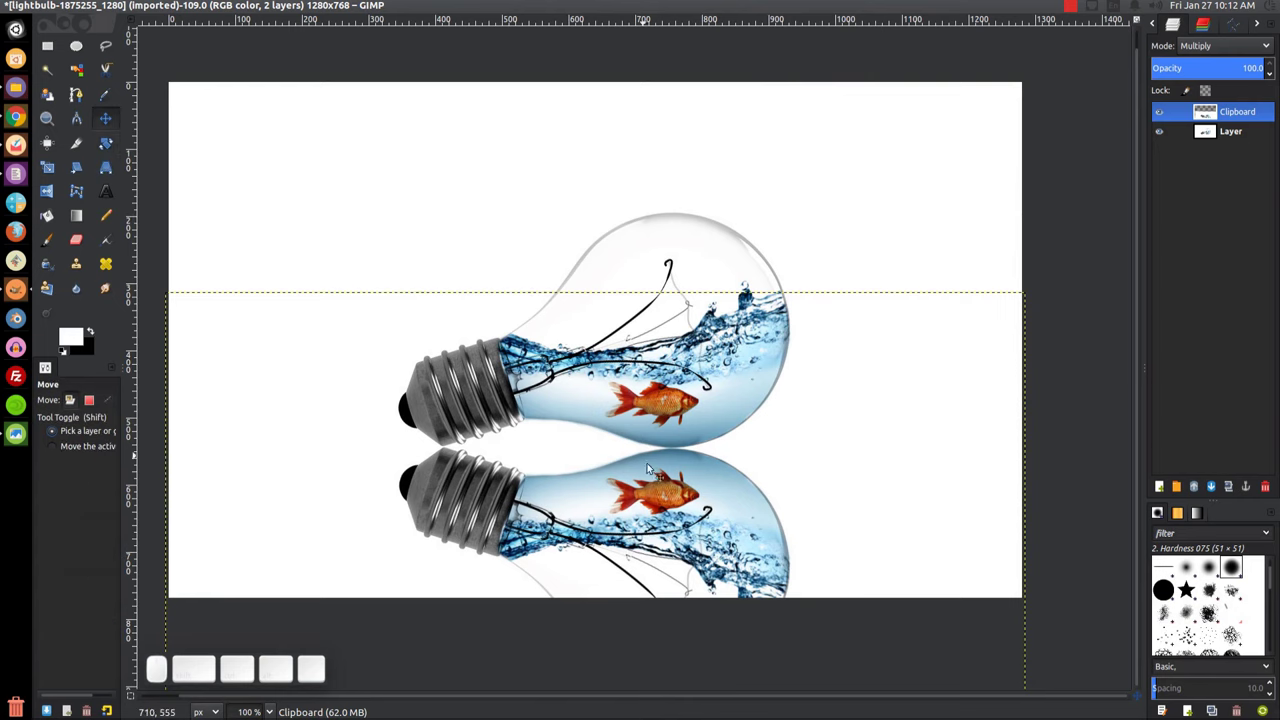
pyautogui.moveTo(670, 491); pyautogui.dragTo(668, 490)
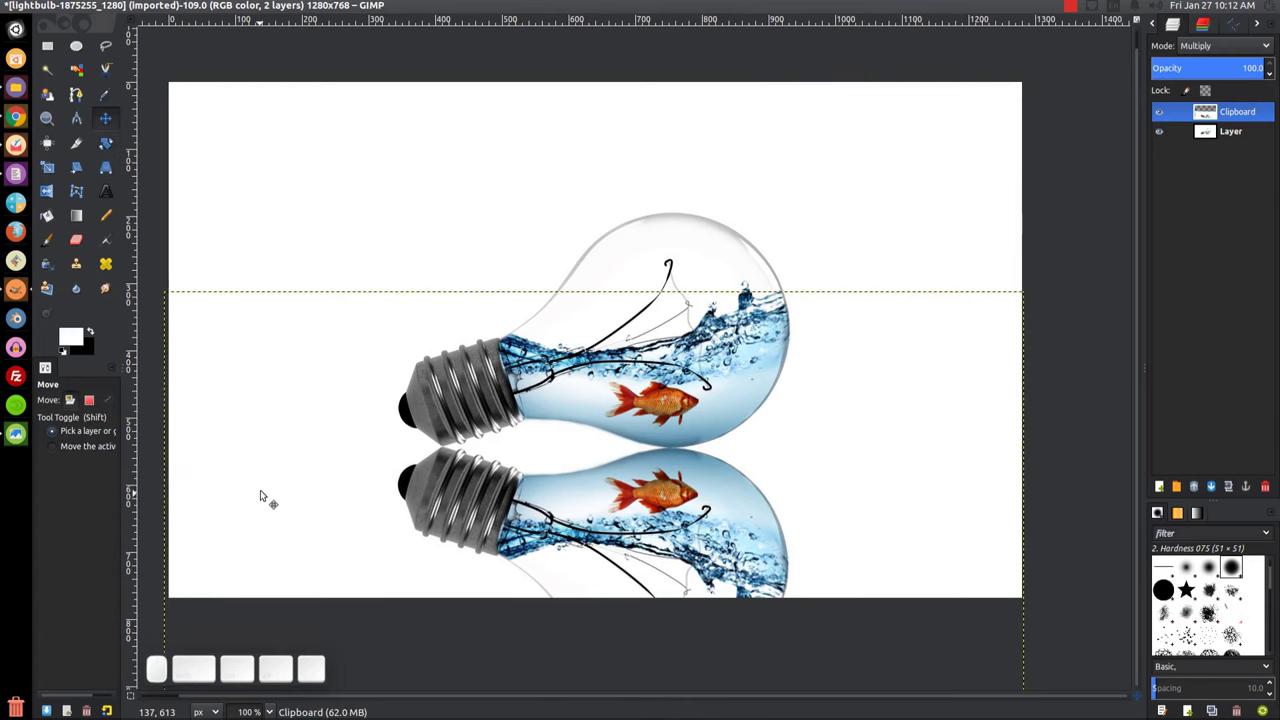
# Lower the reflection layer's opacity to about 12.9 and fade its lower part with the Eraser, using the Hardness 025 brush at size 294.18
pyautogui.moveTo(1235, 70); pyautogui.dragTo(1161, 67)
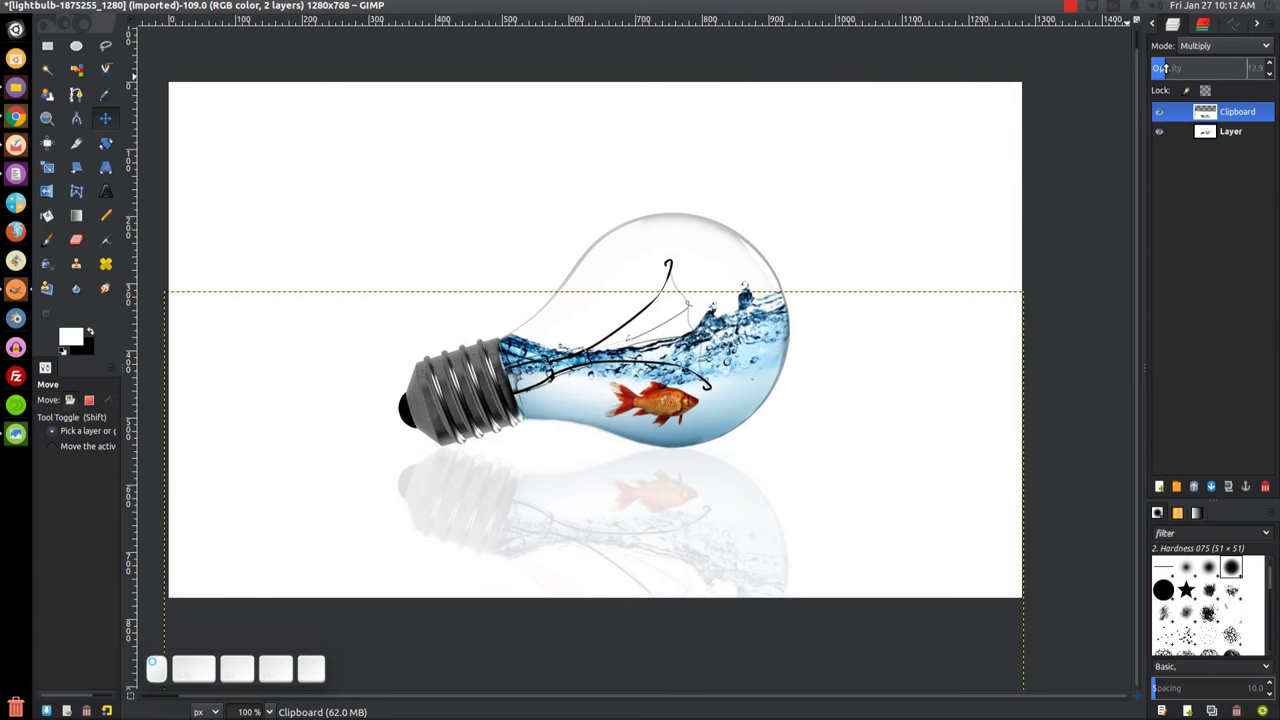
pyautogui.click(76, 240)
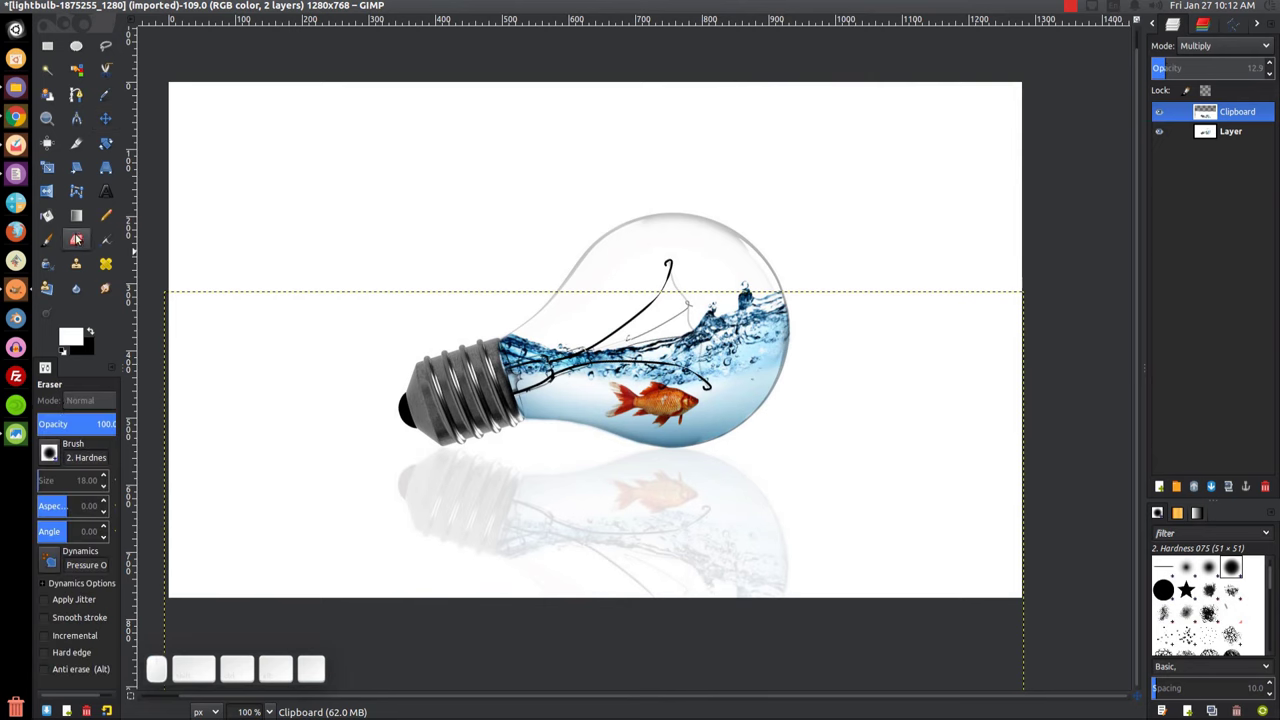
pyautogui.click(48, 452)
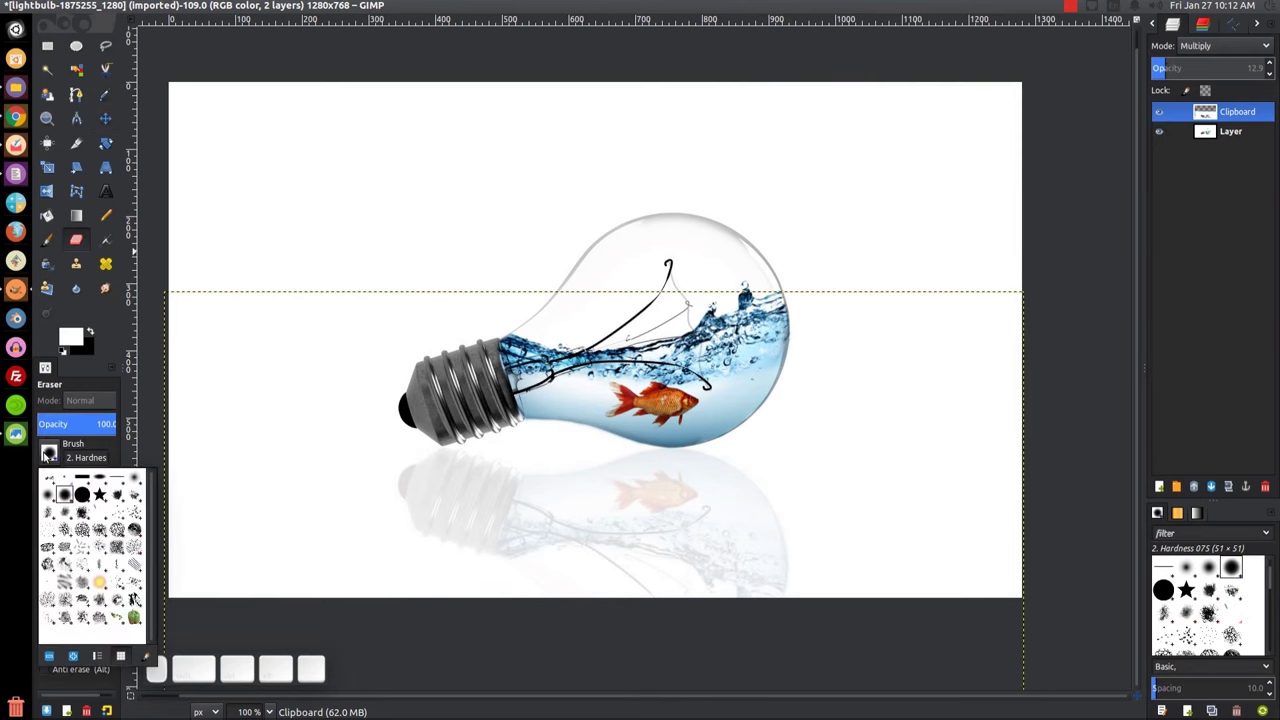
pyautogui.click(136, 480)
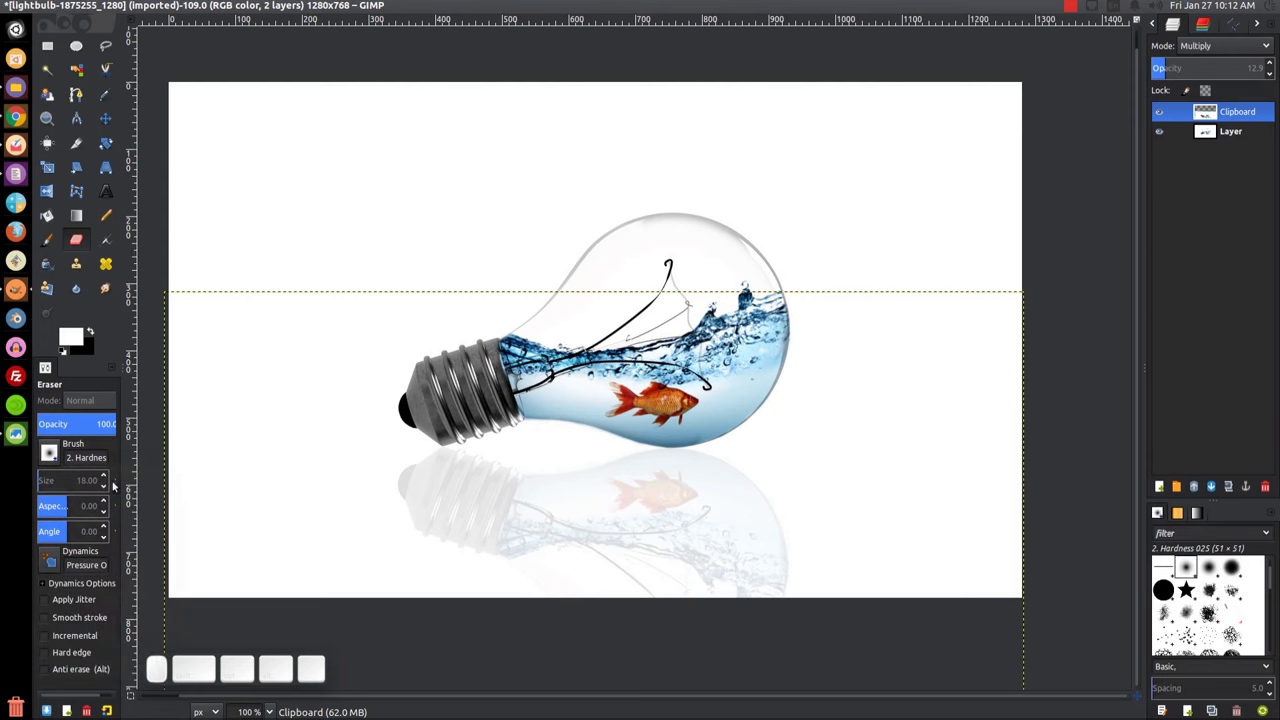
pyautogui.moveTo(61, 483); pyautogui.dragTo(54, 482)
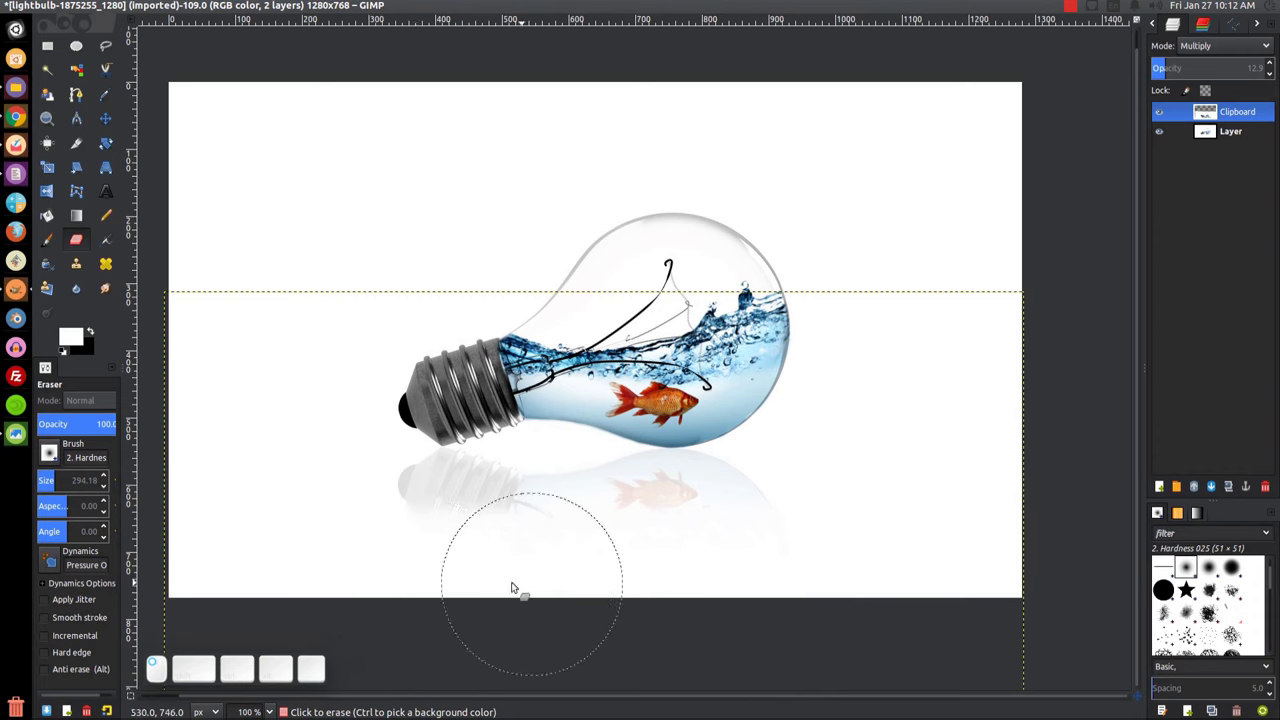
pyautogui.moveTo(452, 569)
pyautogui.mouseDown()
pyautogui.moveTo(820, 563)
pyautogui.moveTo(689, 583)
pyautogui.moveTo(378, 585)
pyautogui.mouseUp()
pyautogui.hotkey('ctrl', 'z')
pyautogui.click(1236, 132)
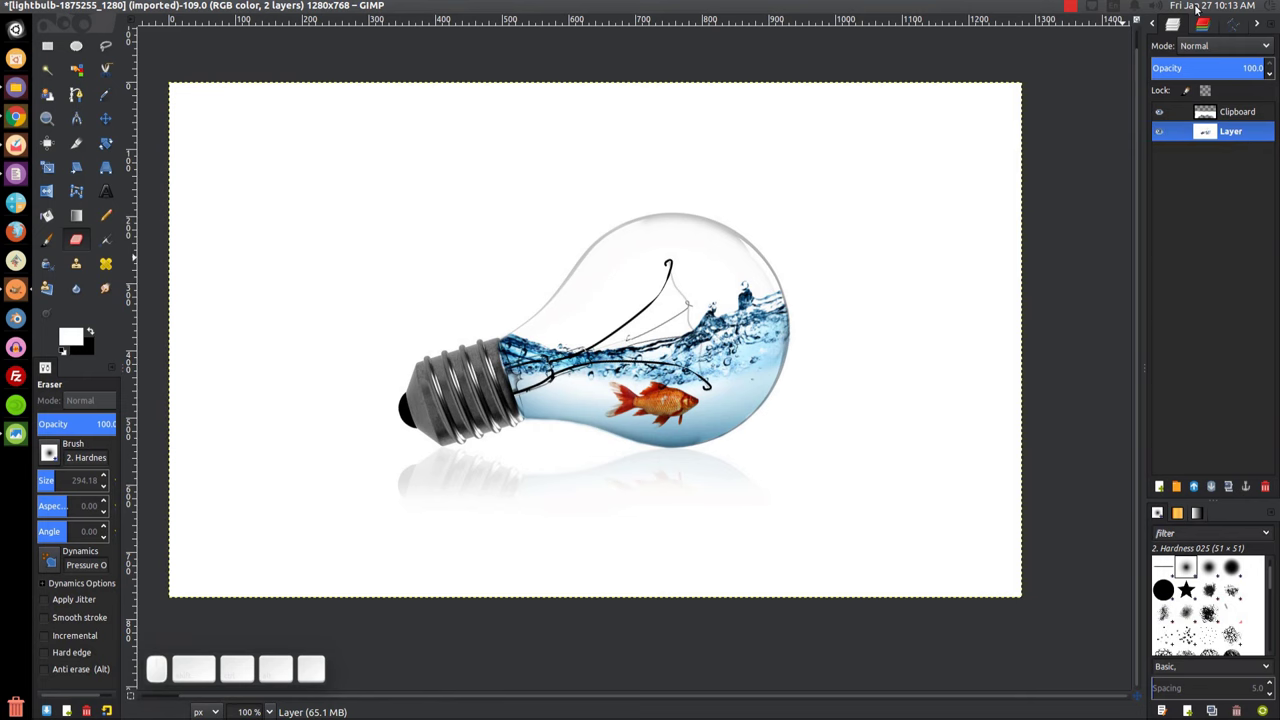
pyautogui.click(1069, 7)
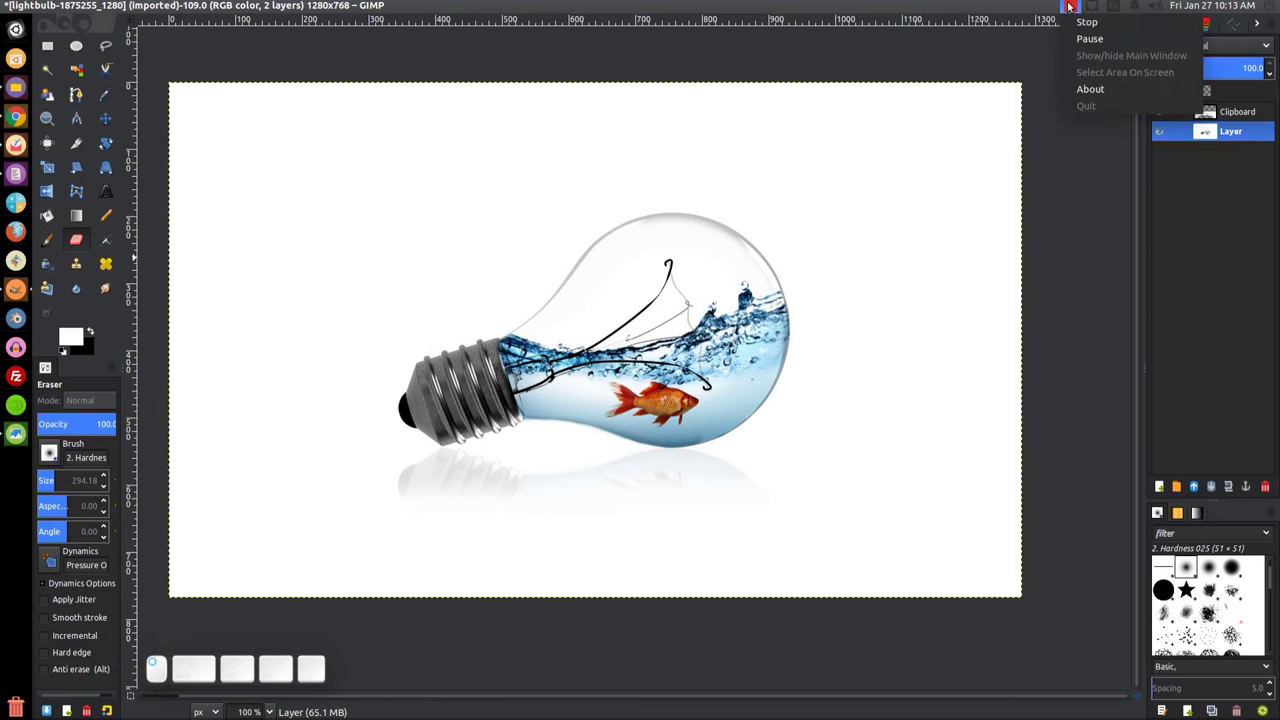